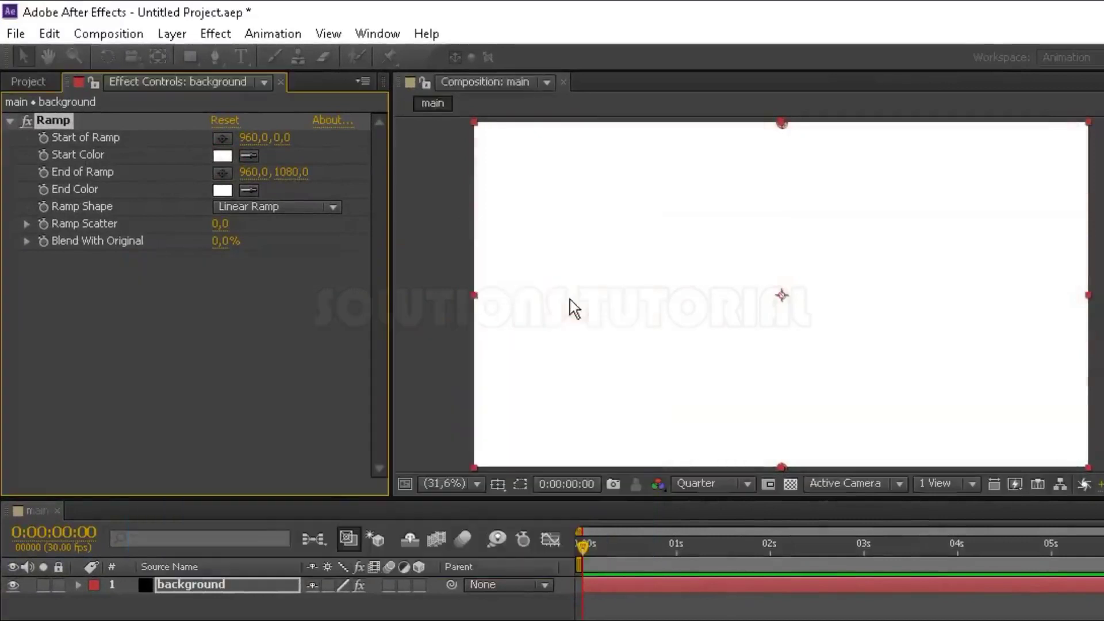
- Set the background Ramp effect's end color to black and its ramp shape to Radial Ramp
{"action": "left_click", "coordinate": [222, 190]}
{"action": "left_click", "coordinate": [151, 561]}
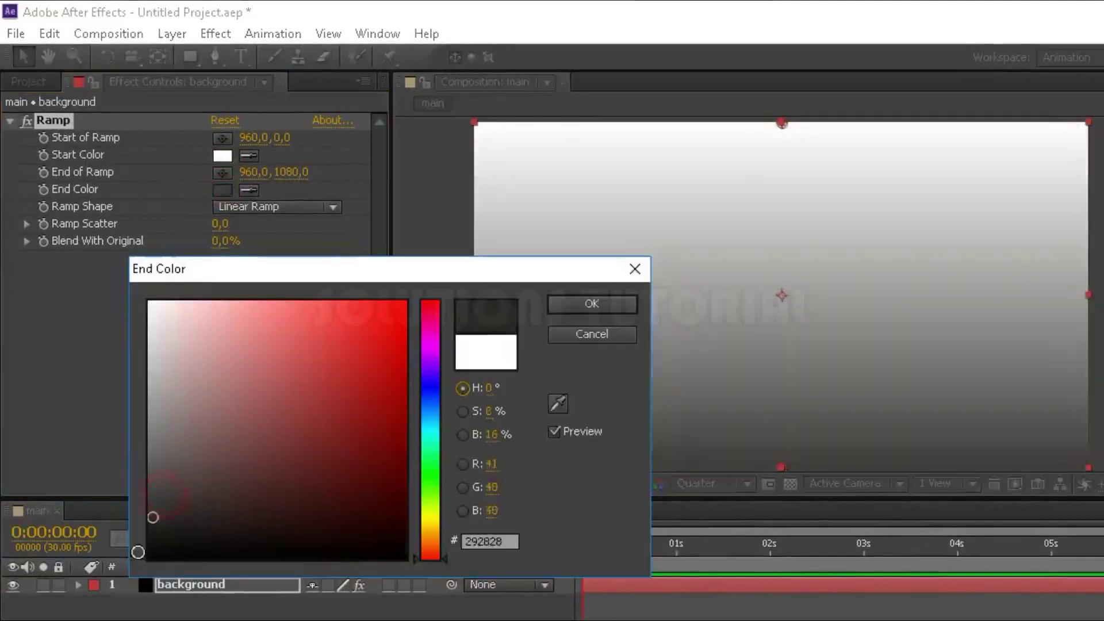
{"action": "left_click", "coordinate": [571, 303]}
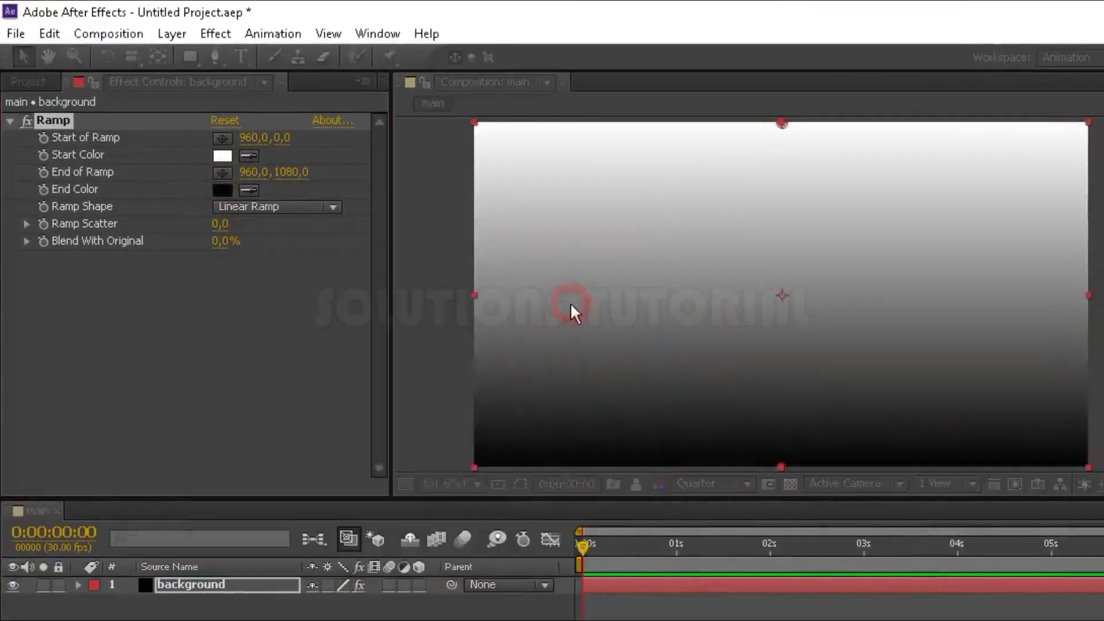
{"action": "left_click", "coordinate": [242, 206]}
{"action": "left_click", "coordinate": [315, 250]}
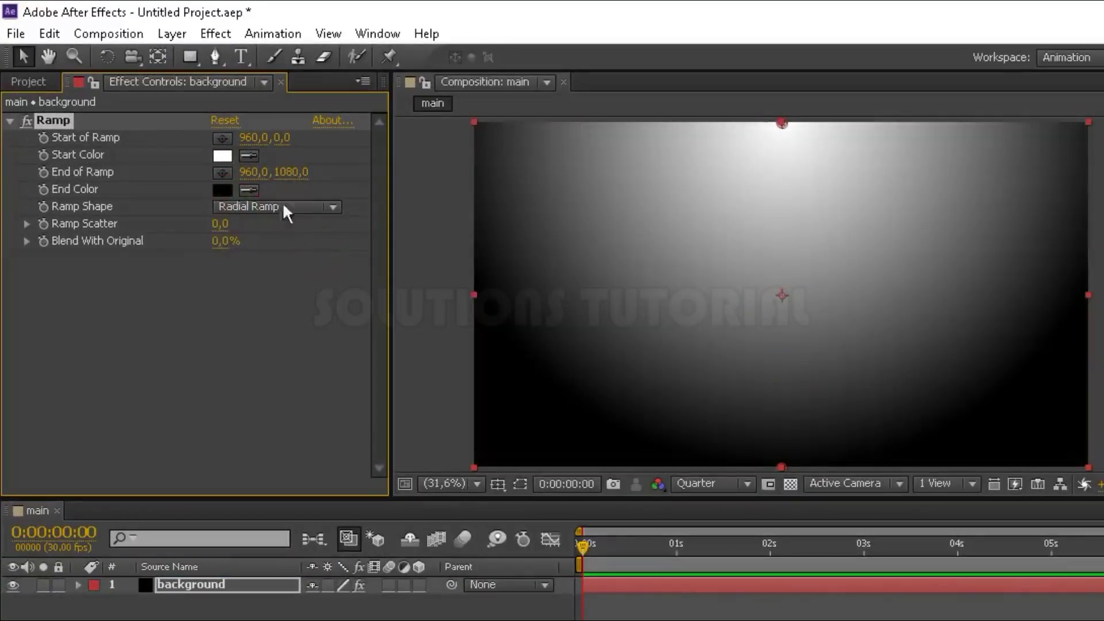
- Set the ramp's start Y position to 540 and its end point to 2360, 1380
{"action": "left_click", "coordinate": [282, 138]}
{"action": "type", "text": "540"}
{"action": "key", "text": "Return"}
{"action": "left_click", "coordinate": [257, 172]}
{"action": "type", "text": "2360"}
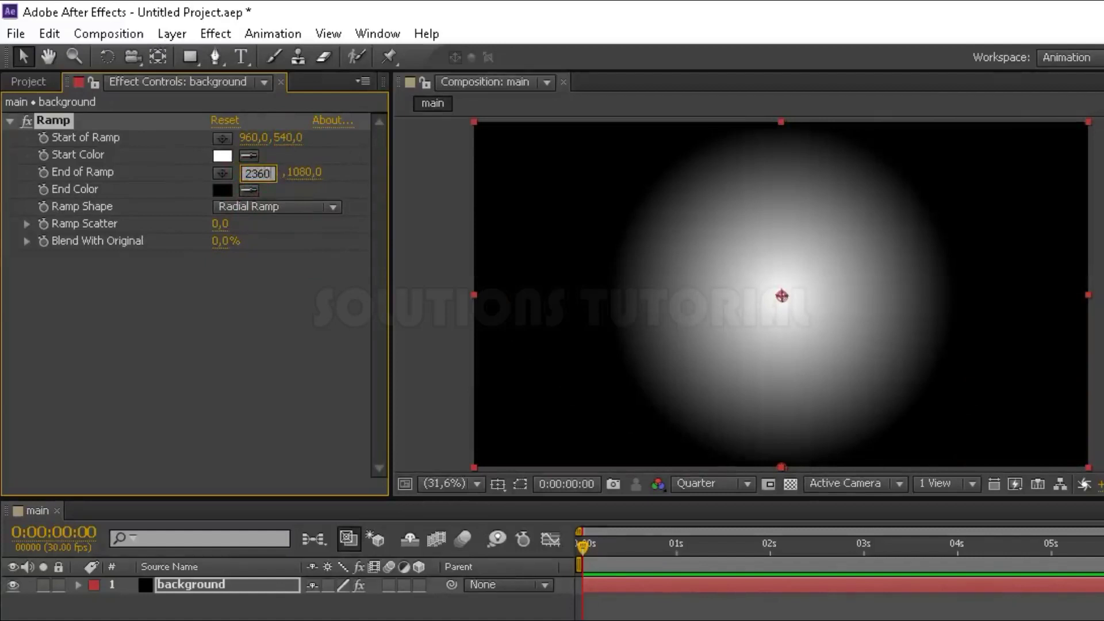
{"action": "key", "text": "Return"}
{"action": "left_click", "coordinate": [298, 173]}
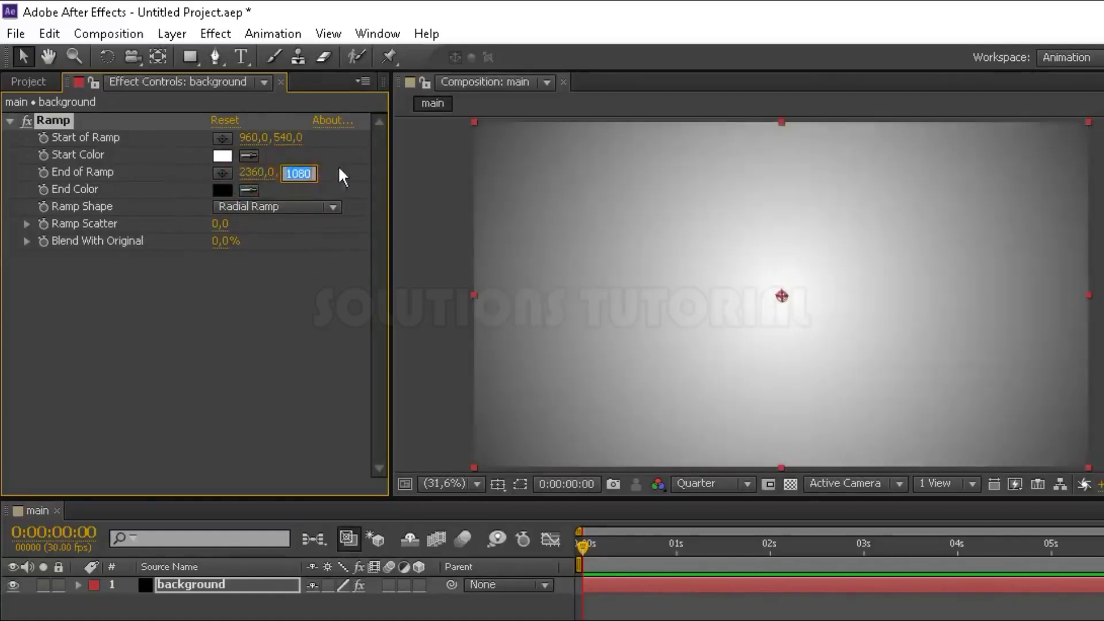
{"action": "type", "text": "1380"}
{"action": "key", "text": "Return"}
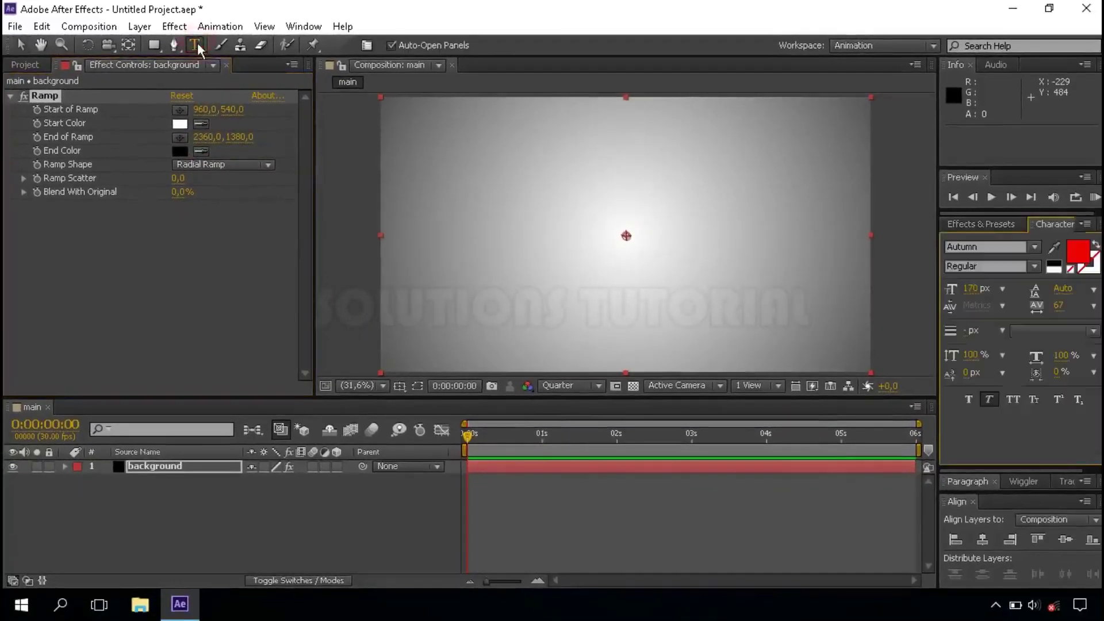
- Add the text "SOLUTIONS TUTORIAL" and center it in the composition
{"action": "left_click", "coordinate": [195, 44]}
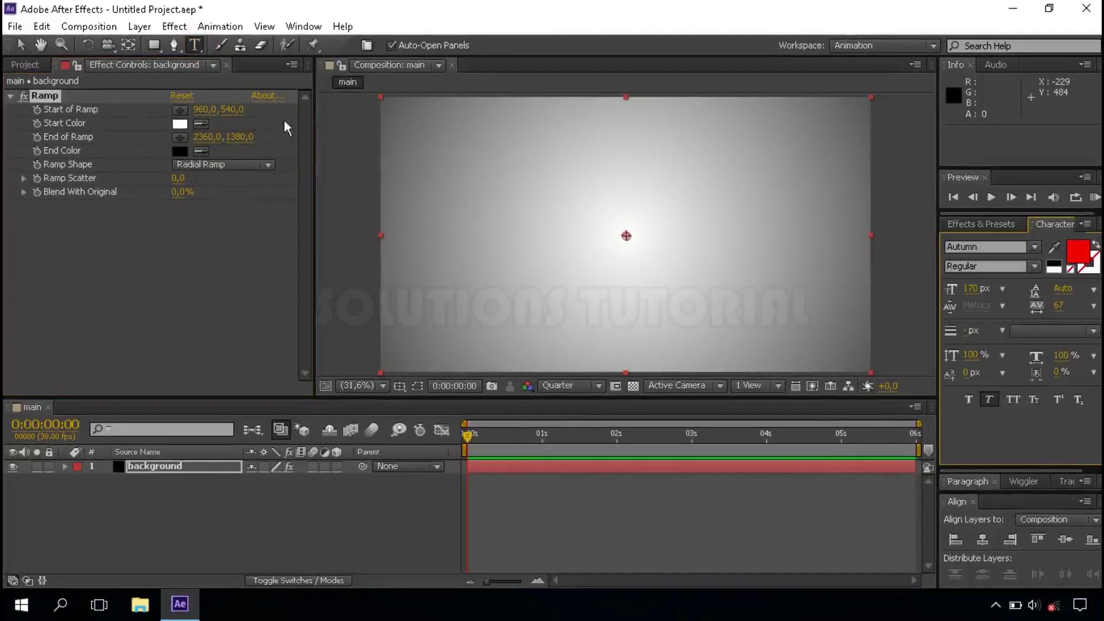
{"action": "left_click", "coordinate": [626, 213]}
{"action": "type", "text": "SOLUTI"}
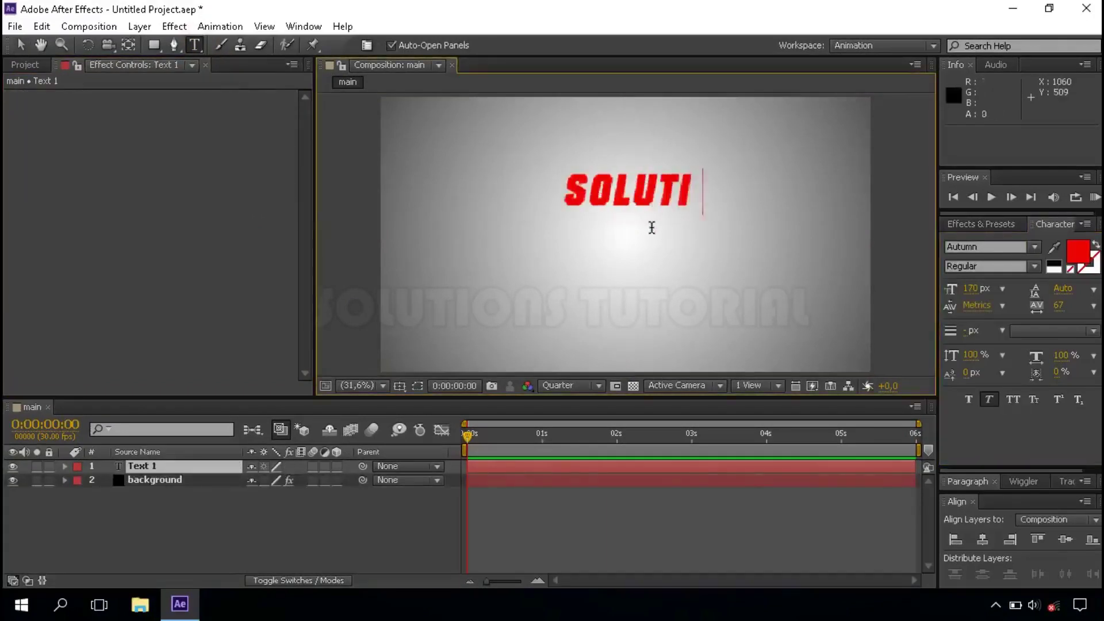
{"action": "type", "text": "ONS TUTORIAL"}
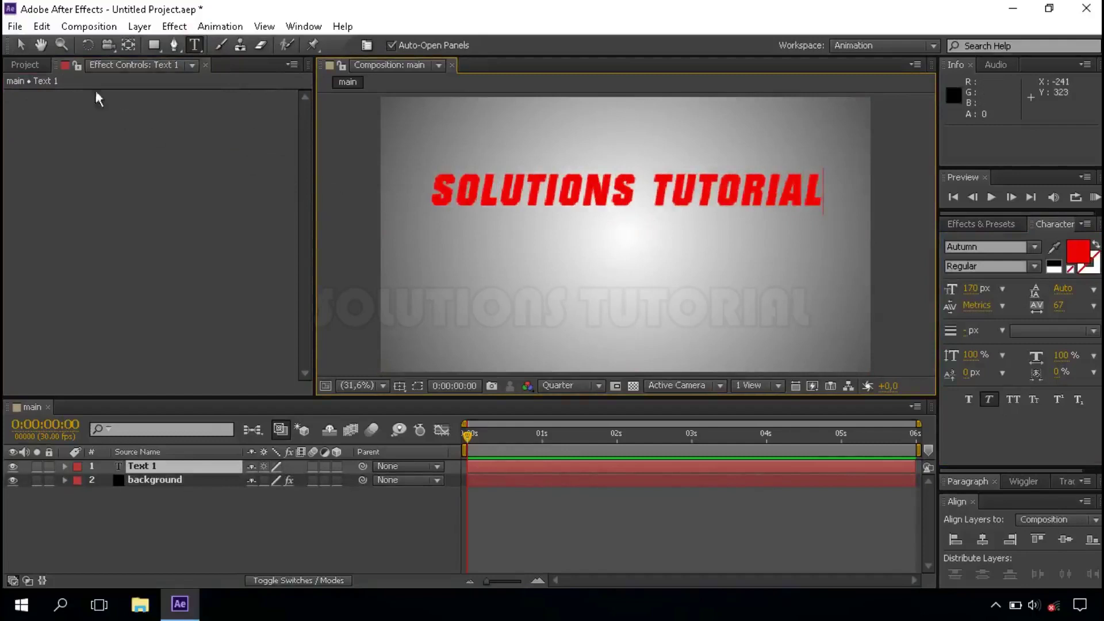
{"action": "left_click", "coordinate": [20, 44]}
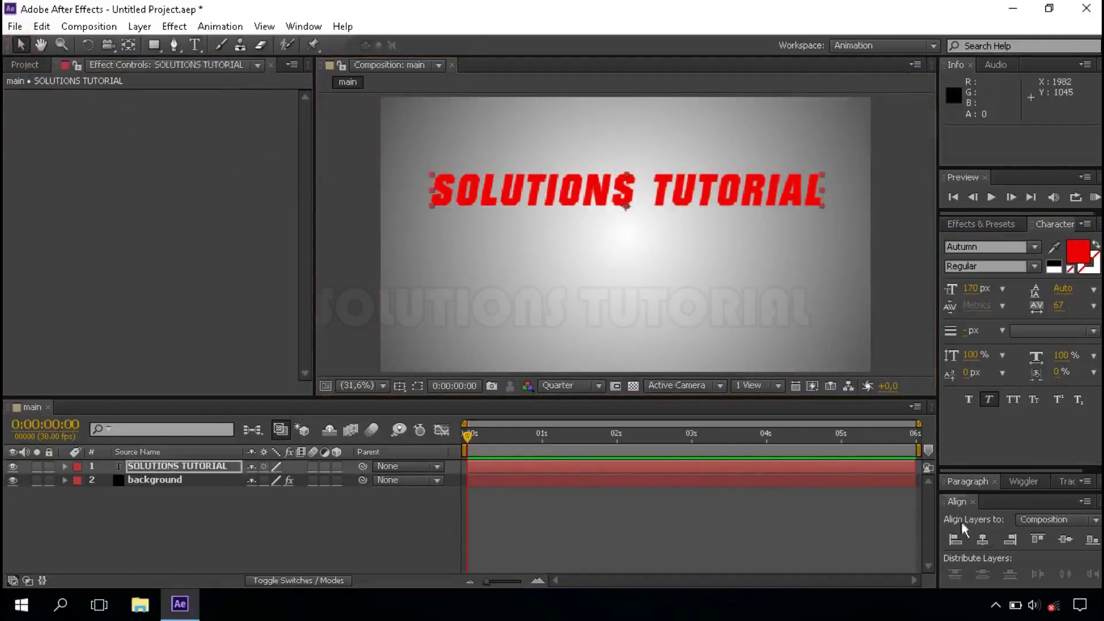
{"action": "left_click", "coordinate": [1064, 539]}
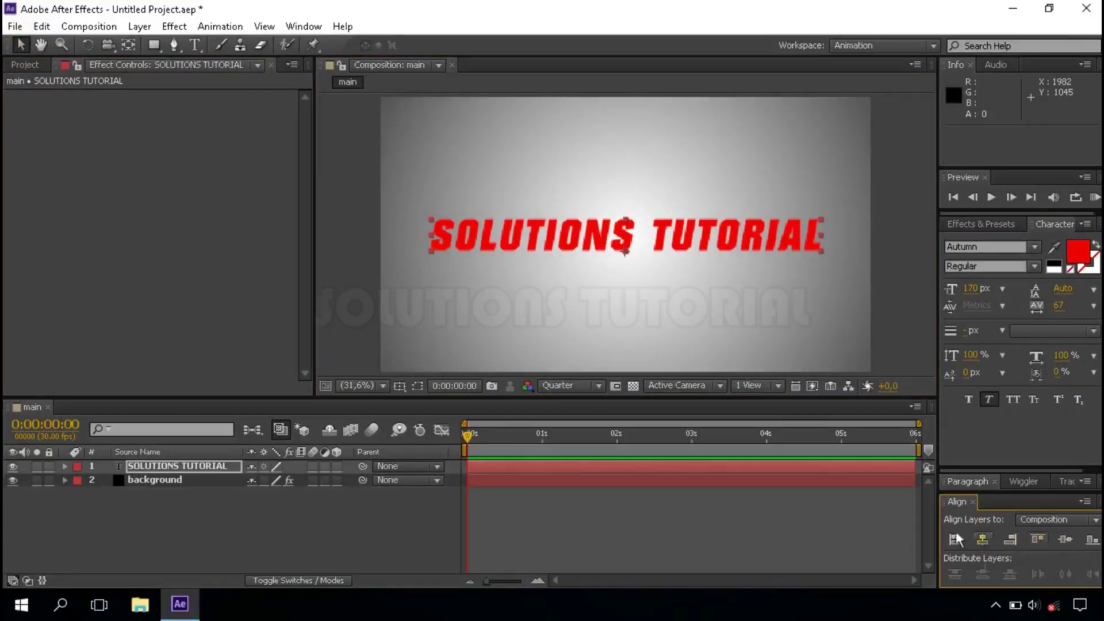
- Hide the SOLUTIONS TUTORIAL text layer and create a black 1920 x 1080 solid named "element"
{"action": "left_click", "coordinate": [12, 467]}
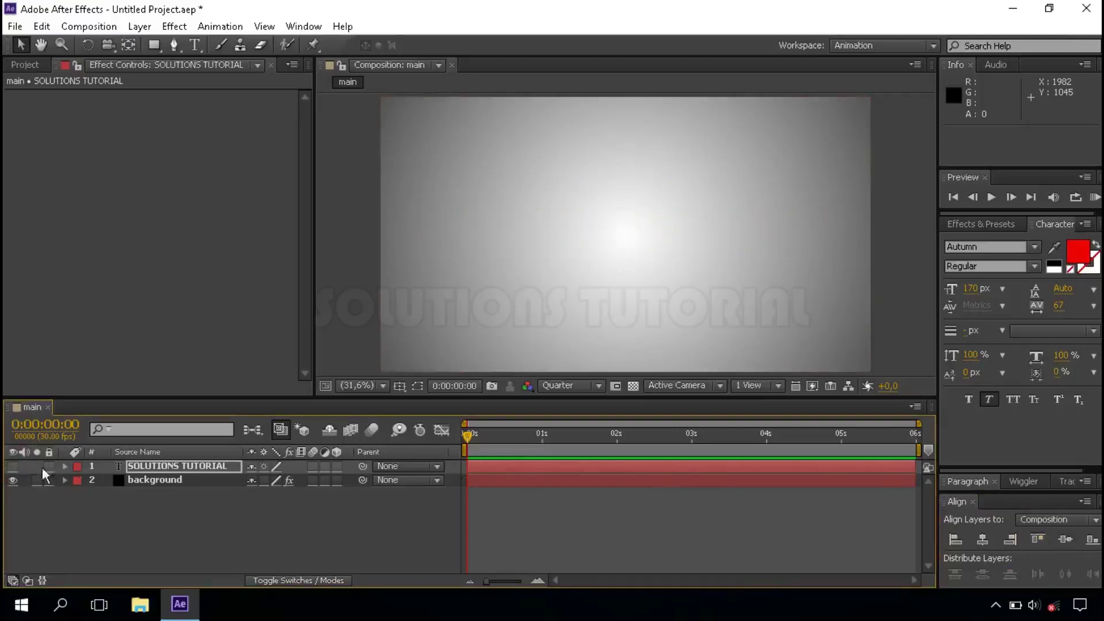
{"action": "left_click", "coordinate": [188, 521]}
{"action": "right_click", "coordinate": [206, 525]}
{"action": "mouse_move", "coordinate": [403, 353]}
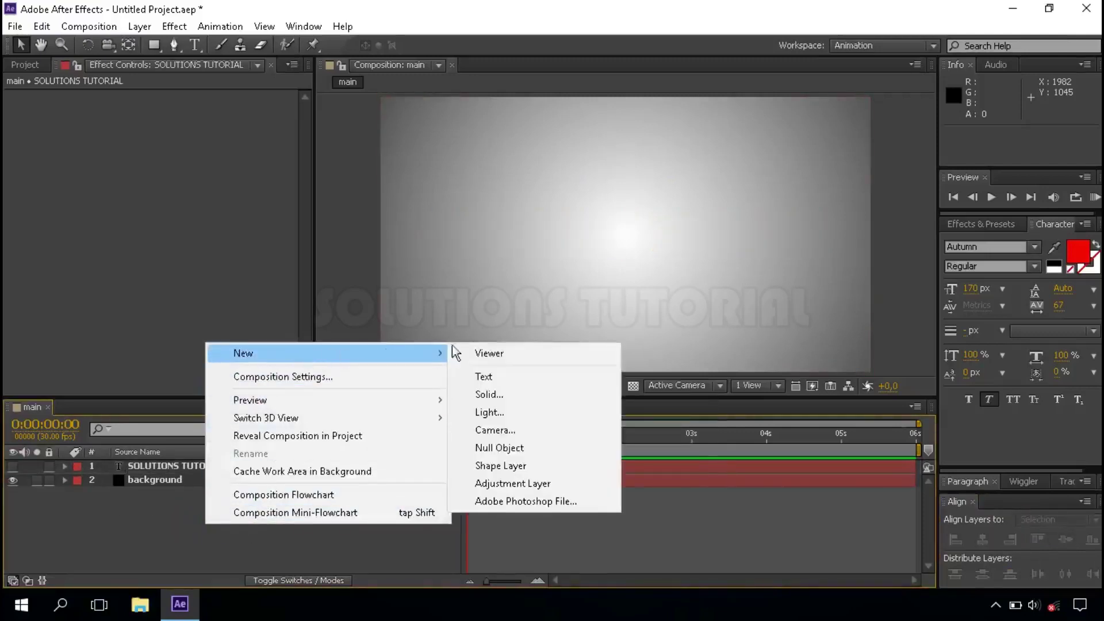
{"action": "left_click", "coordinate": [516, 393]}
{"action": "type", "text": "element"}
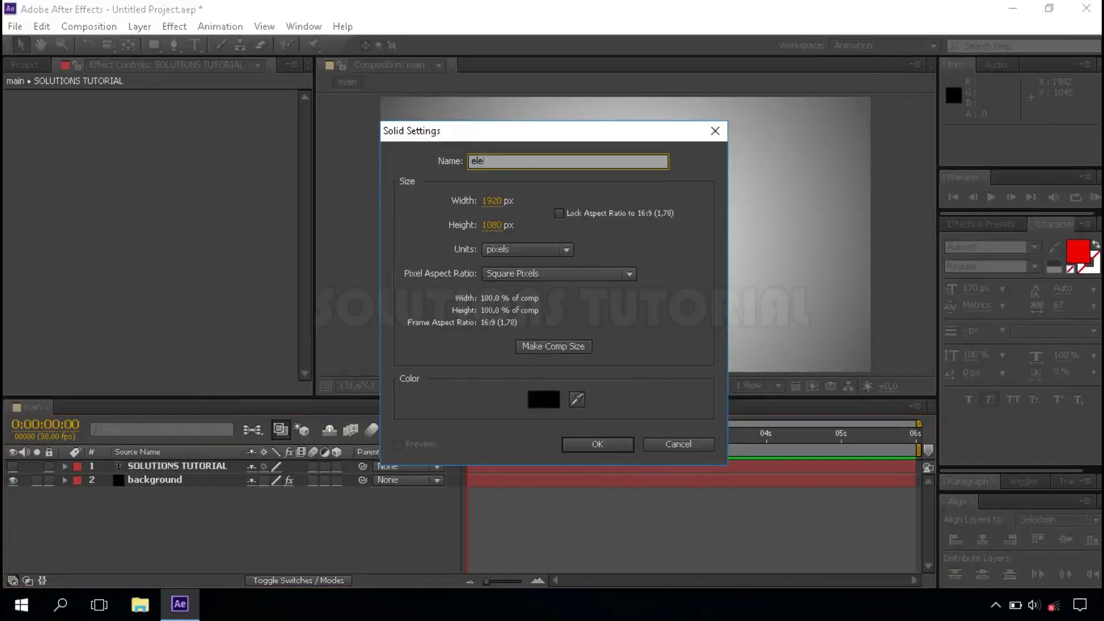
{"action": "left_click", "coordinate": [600, 447]}
- Find the Video Copilot Element effect and apply it to the element layer
{"action": "left_click", "coordinate": [980, 225]}
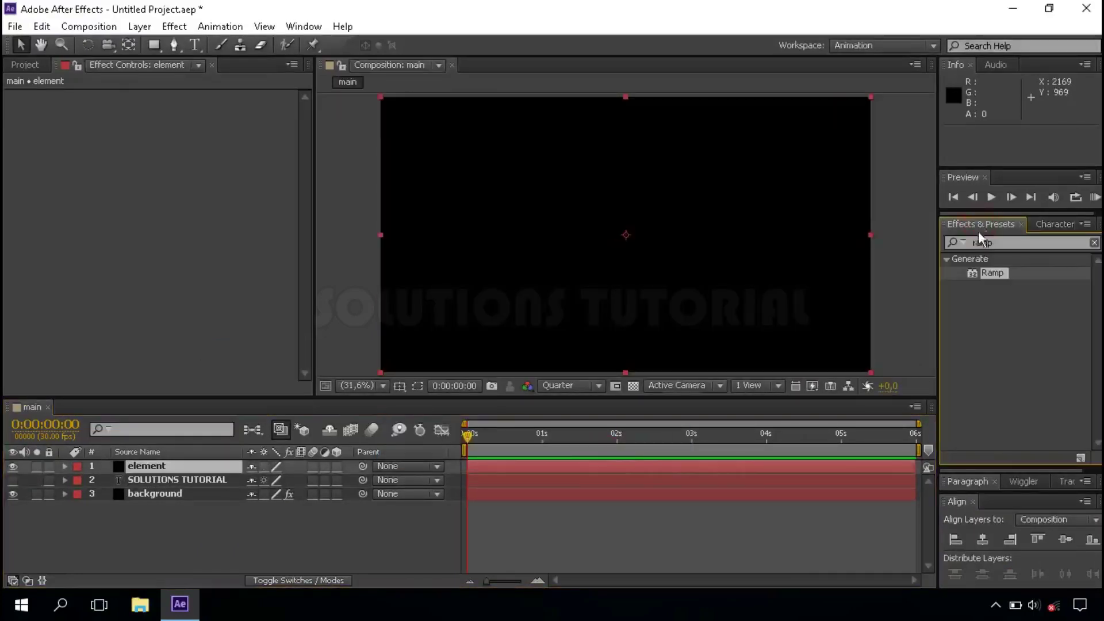
{"action": "left_click", "coordinate": [979, 242]}
{"action": "type", "text": "element"}
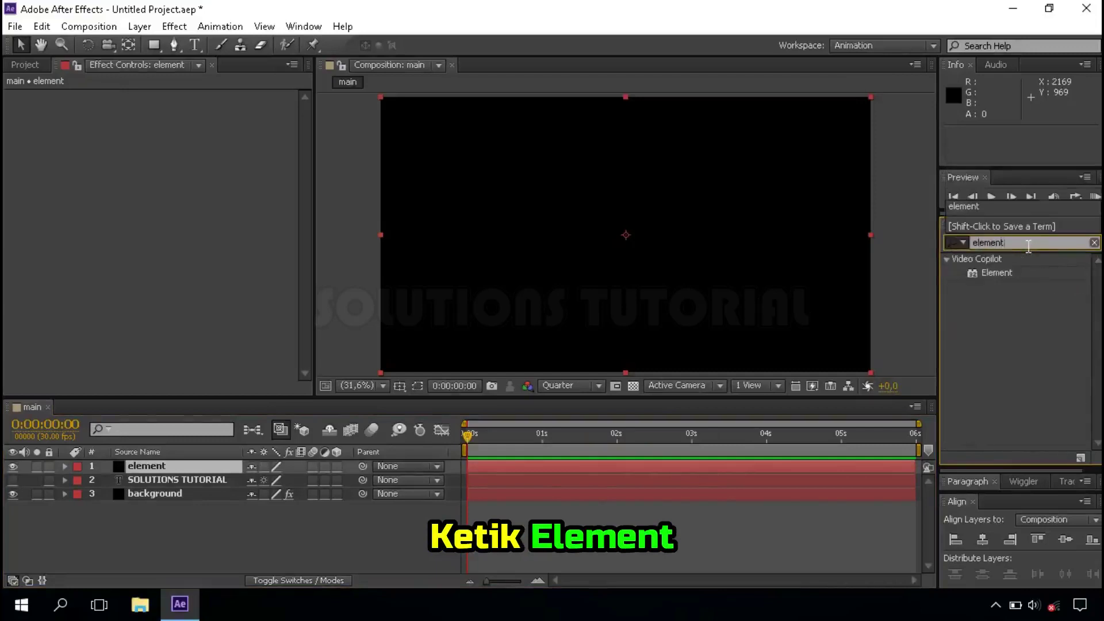
{"action": "left_click_drag", "start_coordinate": [997, 272], "coordinate": [162, 468]}
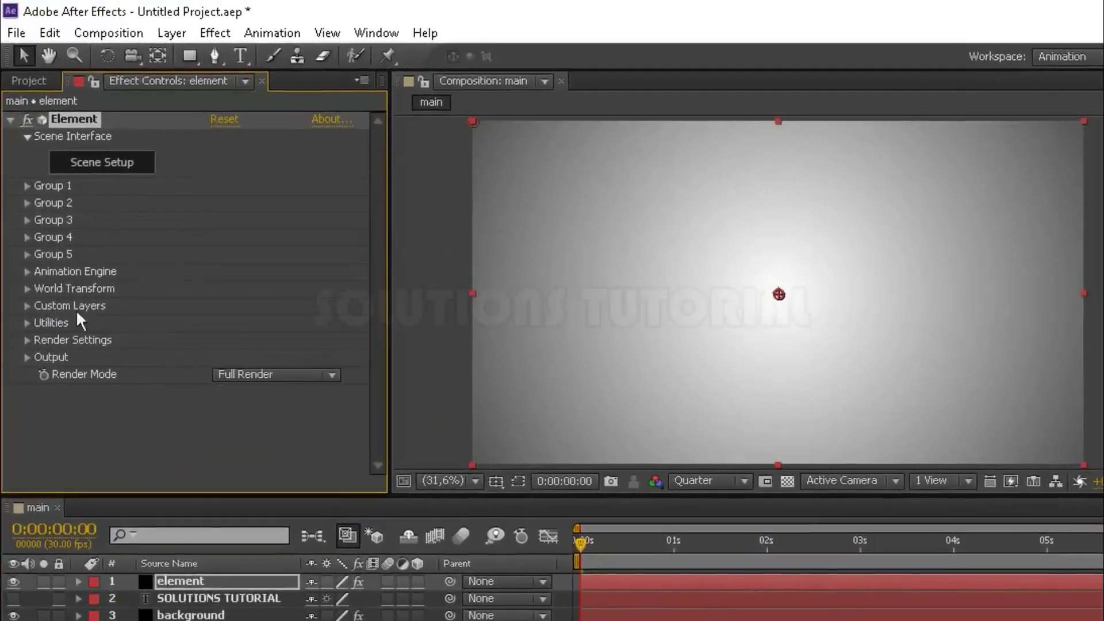
- Assign the SOLUTIONS TUTORIAL layer as Path Layer 1 in Element's custom text and masks settings
{"action": "left_click", "coordinate": [27, 306]}
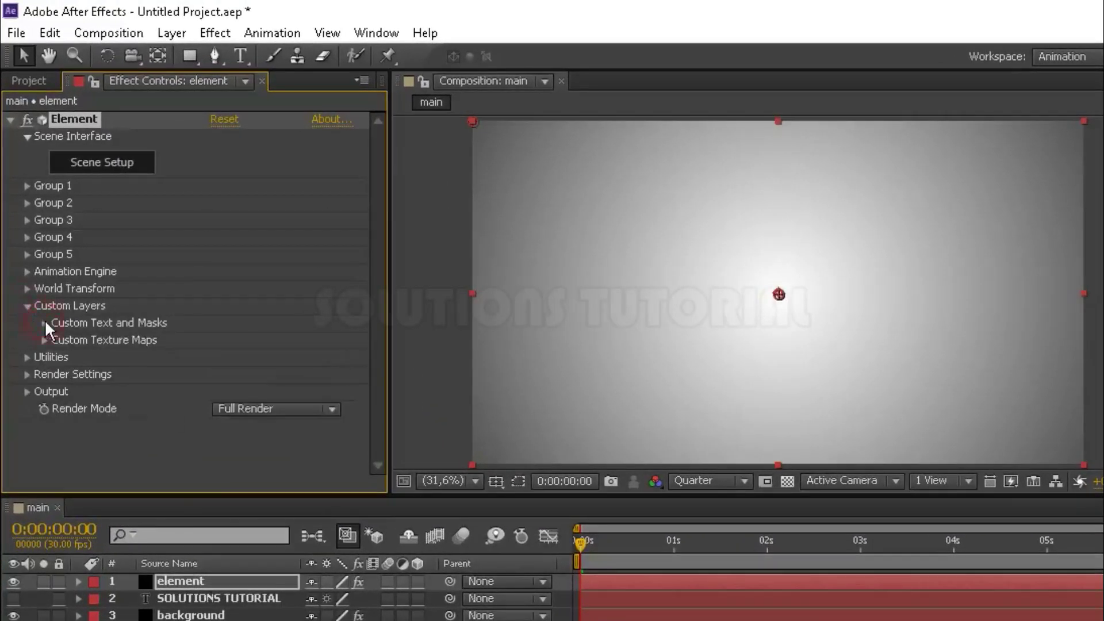
{"action": "left_click", "coordinate": [44, 321]}
{"action": "left_click", "coordinate": [233, 244]}
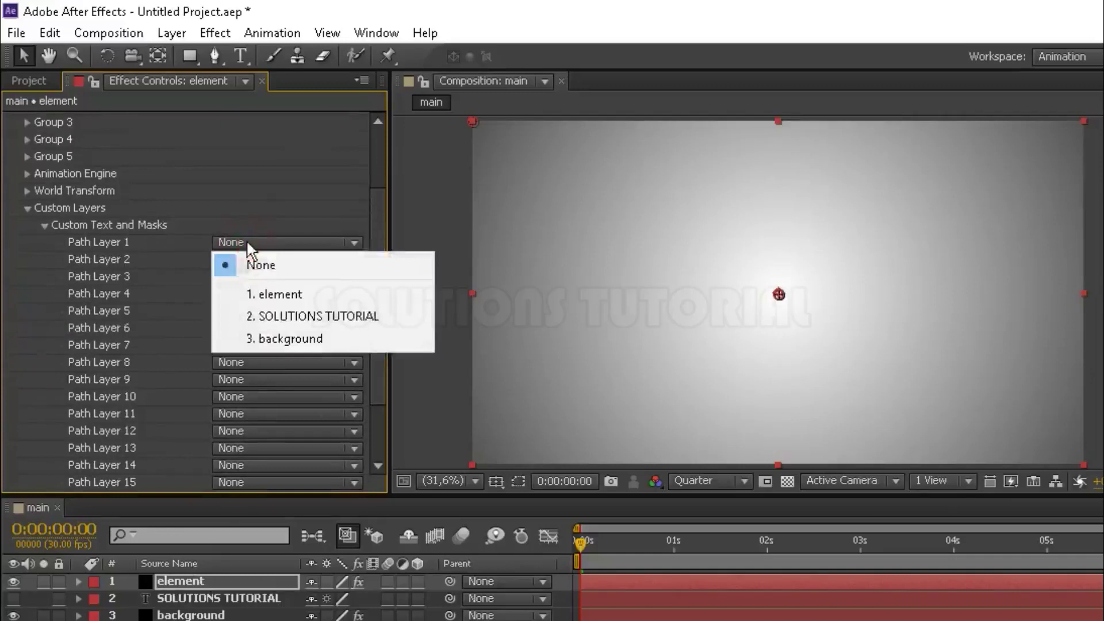
{"action": "left_click", "coordinate": [345, 318]}
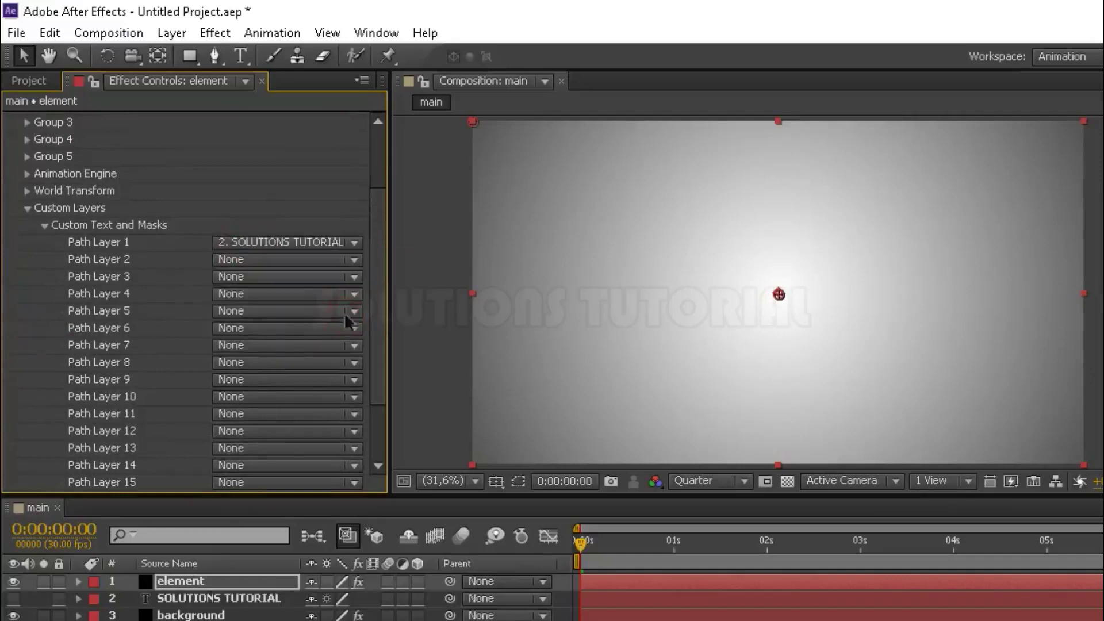
{"action": "left_click", "coordinate": [45, 225]}
{"action": "left_click", "coordinate": [27, 305]}
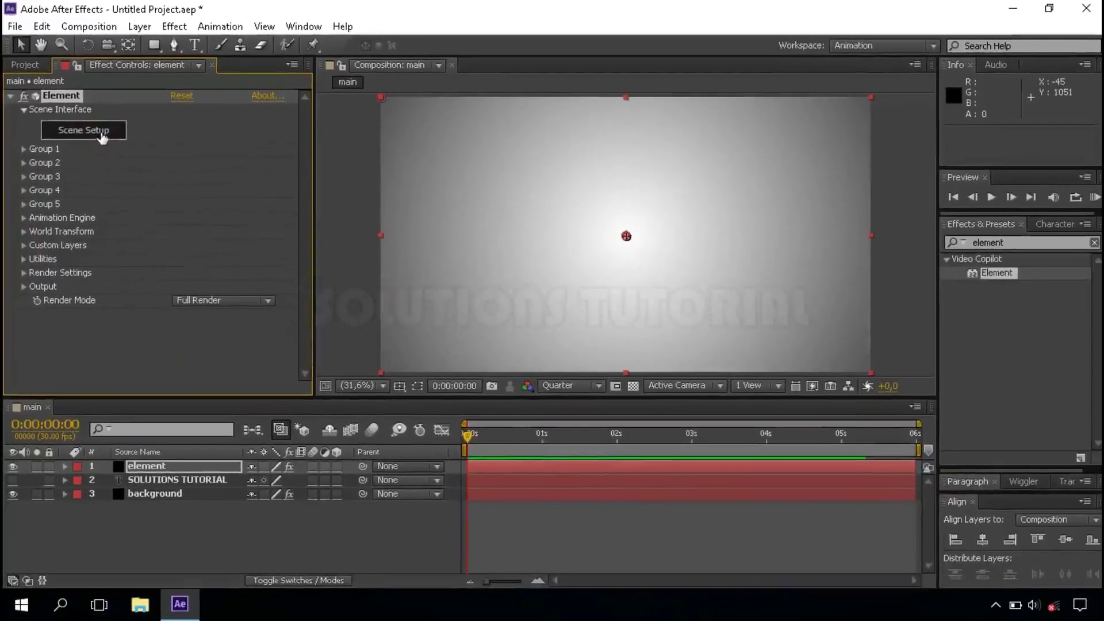
- Extrude the custom text path in Element's Scene Setup and set the extrusion model's Bevel Copies to 4
{"action": "left_click", "coordinate": [101, 131]}
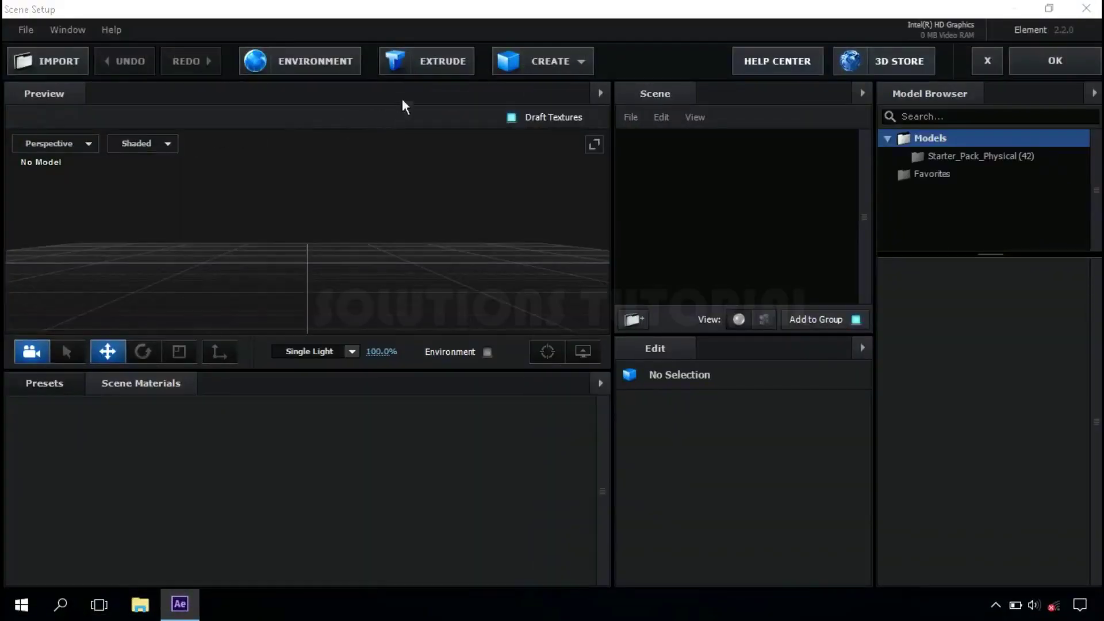
{"action": "left_click", "coordinate": [448, 62]}
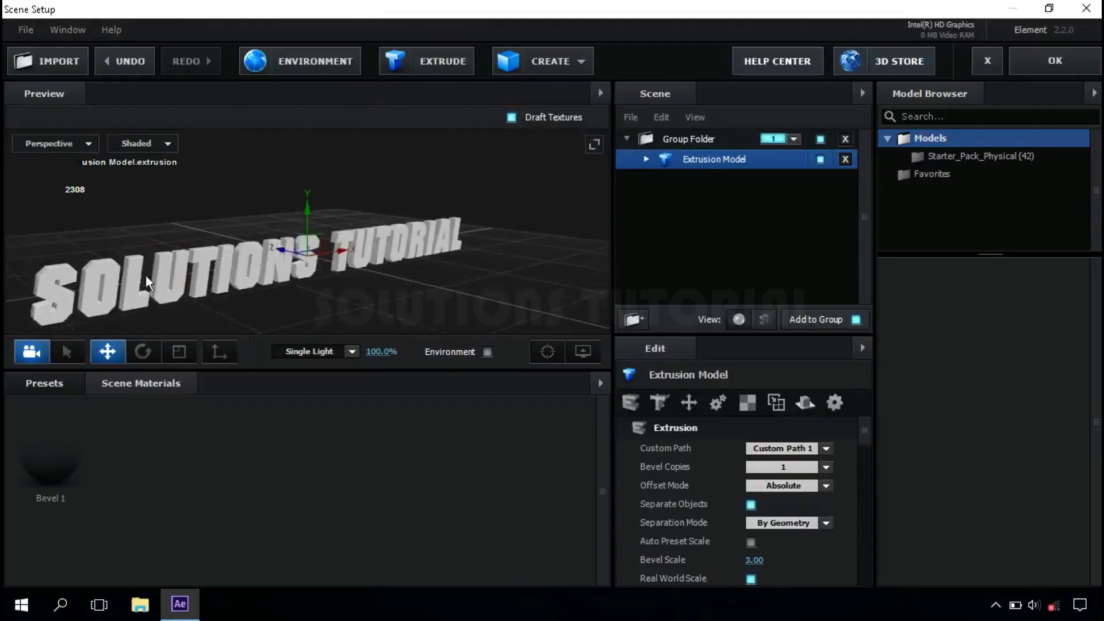
{"action": "left_click_drag", "start_coordinate": [146, 275], "coordinate": [297, 254]}
{"action": "scroll", "coordinate": [253, 267], "scroll_direction": "up", "scroll_amount": 2}
{"action": "scroll", "coordinate": [296, 254], "scroll_direction": "up", "scroll_amount": 1}
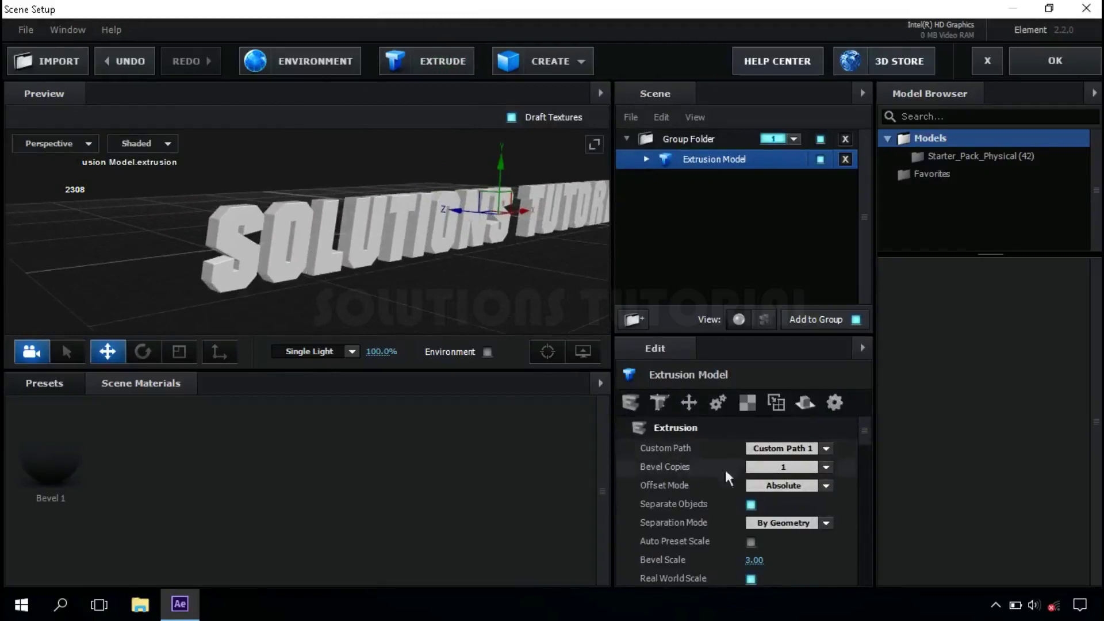
{"action": "left_click", "coordinate": [785, 467]}
{"action": "left_click", "coordinate": [782, 522]}
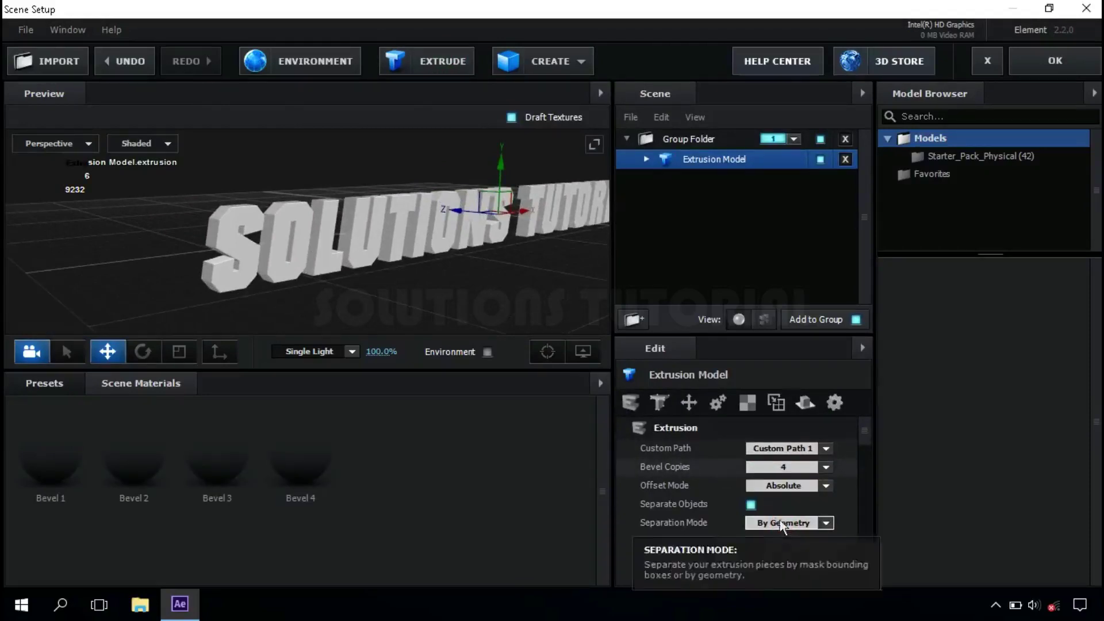
- Set Bevel 1's Extrude to 10 and its Bevel Size to 2.5
{"action": "left_click", "coordinate": [646, 161]}
{"action": "left_click", "coordinate": [729, 179]}
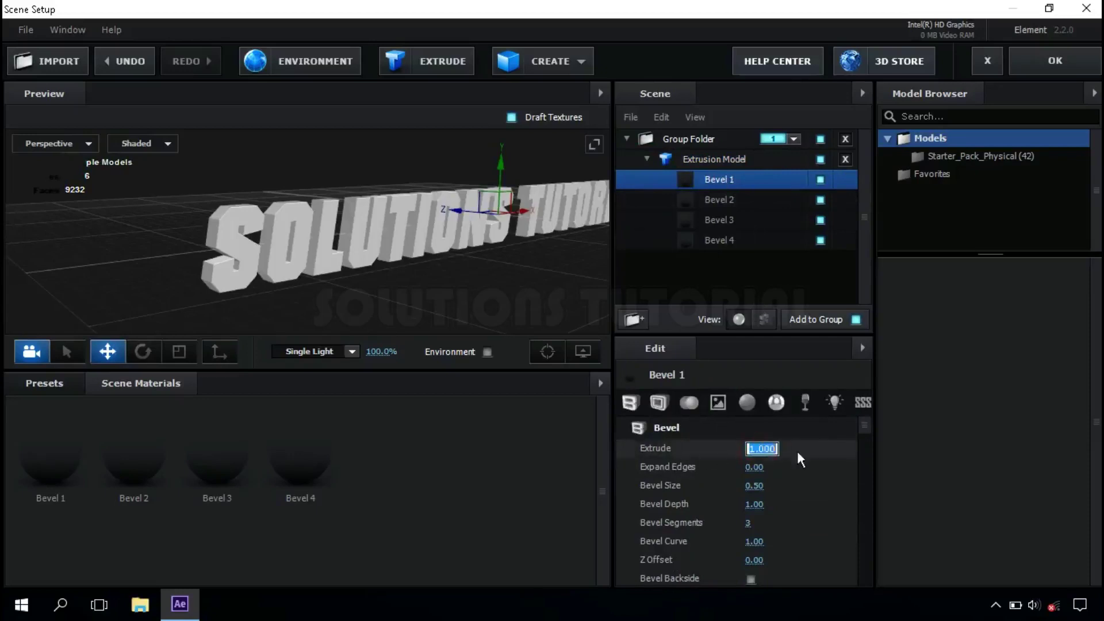
{"action": "type", "text": "10"}
{"action": "key", "text": "Return"}
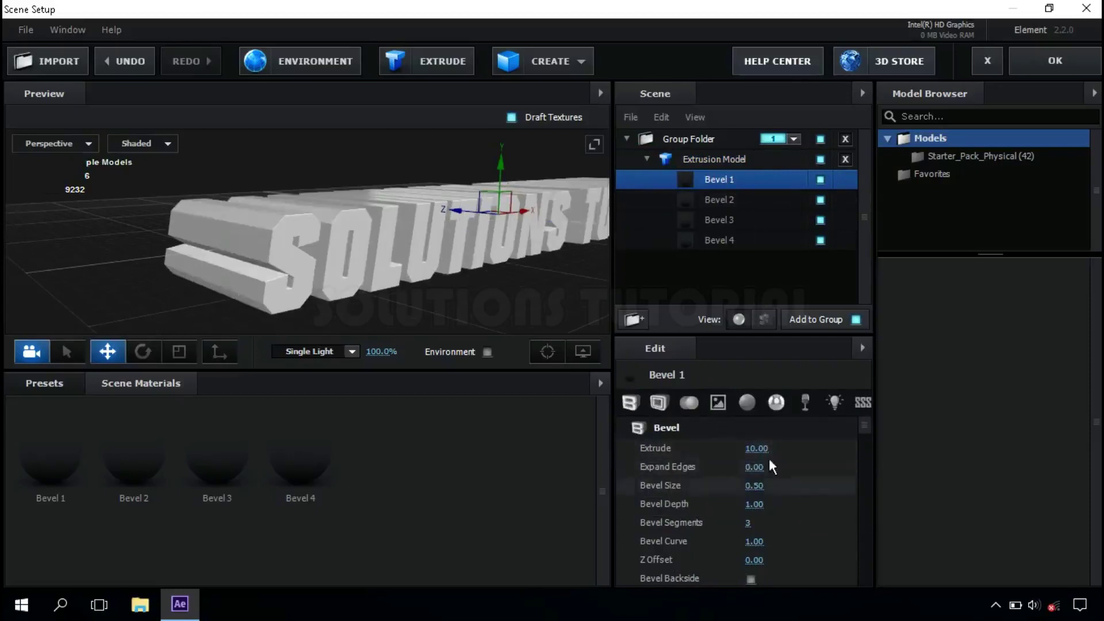
{"action": "left_click", "coordinate": [754, 486]}
{"action": "type", "text": "2.5"}
{"action": "key", "text": "Return"}
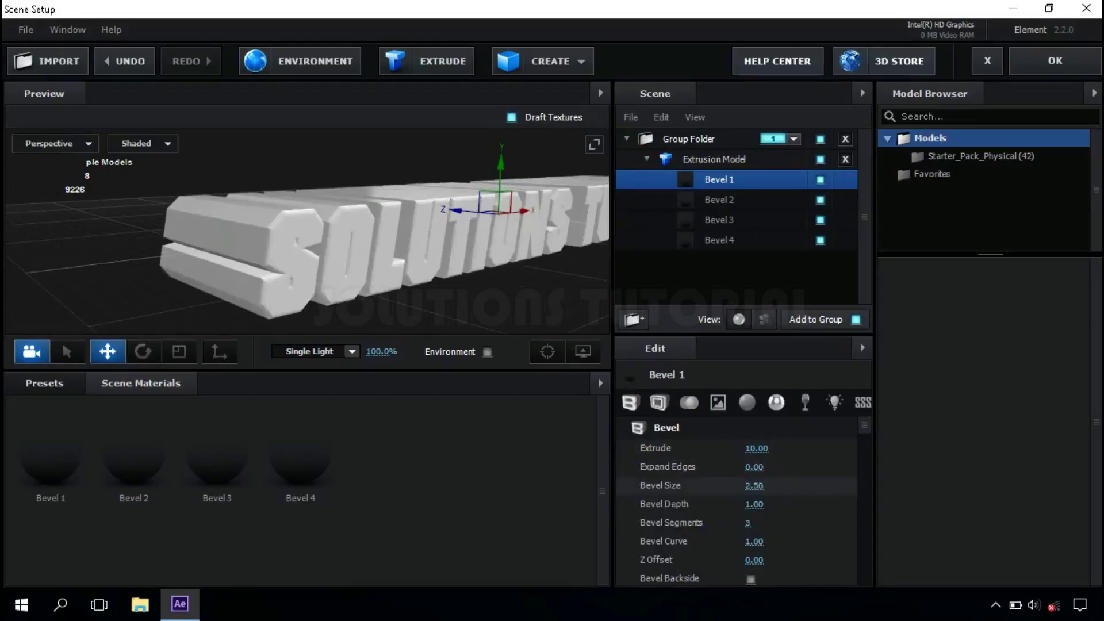
- Set Bevel 1's Bevel Depth to 2.5 and enable Bevel Backside
{"action": "left_click", "coordinate": [755, 504]}
{"action": "type", "text": "2.5"}
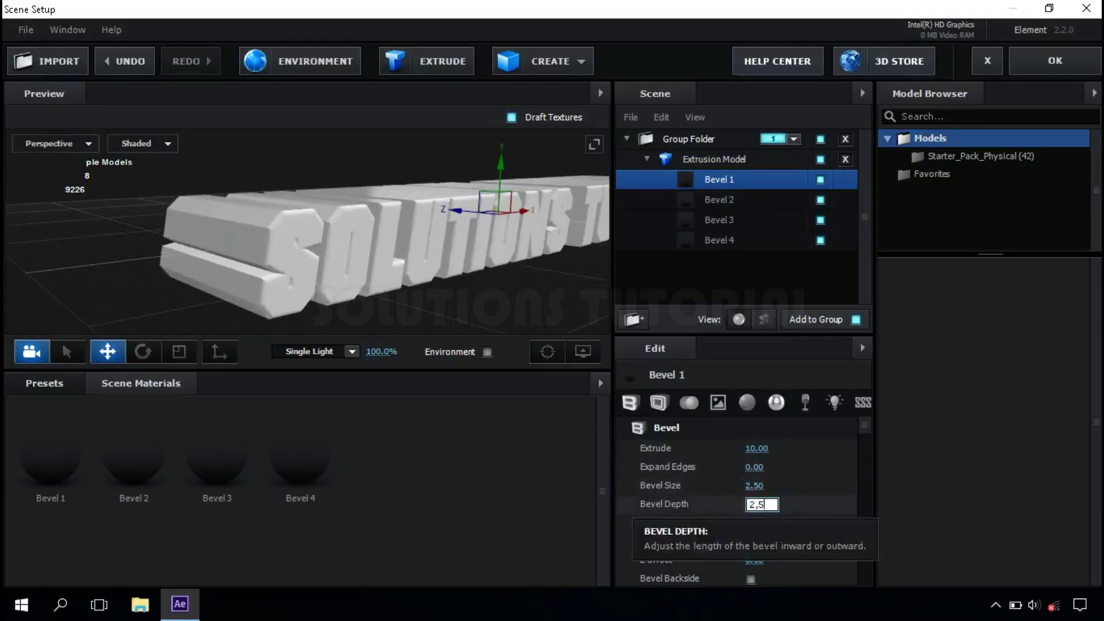
{"action": "key", "text": "Return"}
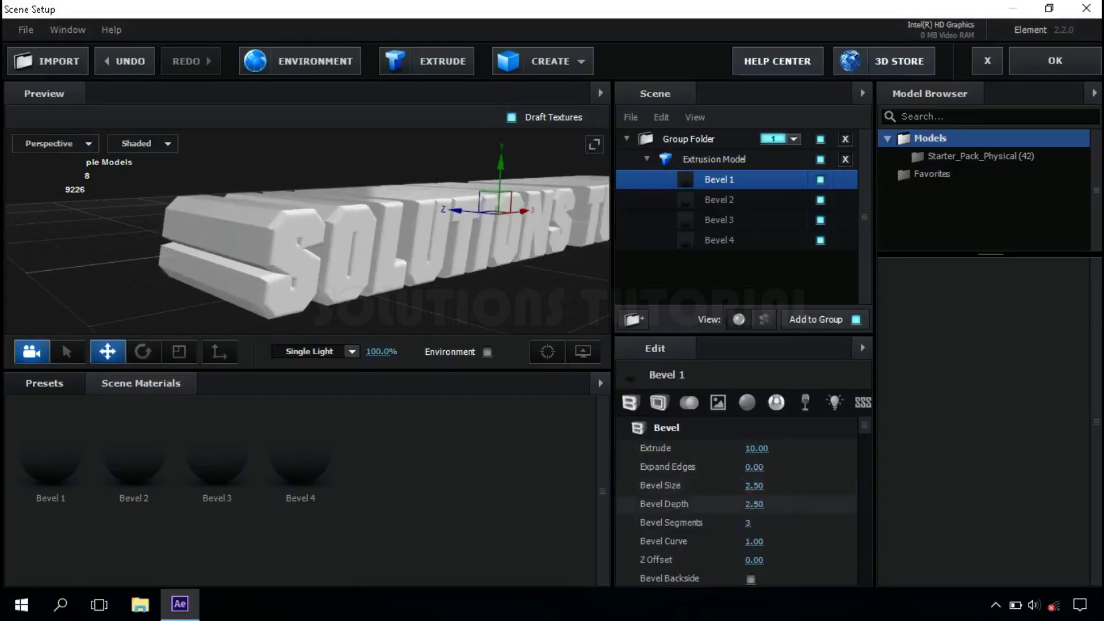
{"action": "left_click", "coordinate": [751, 579]}
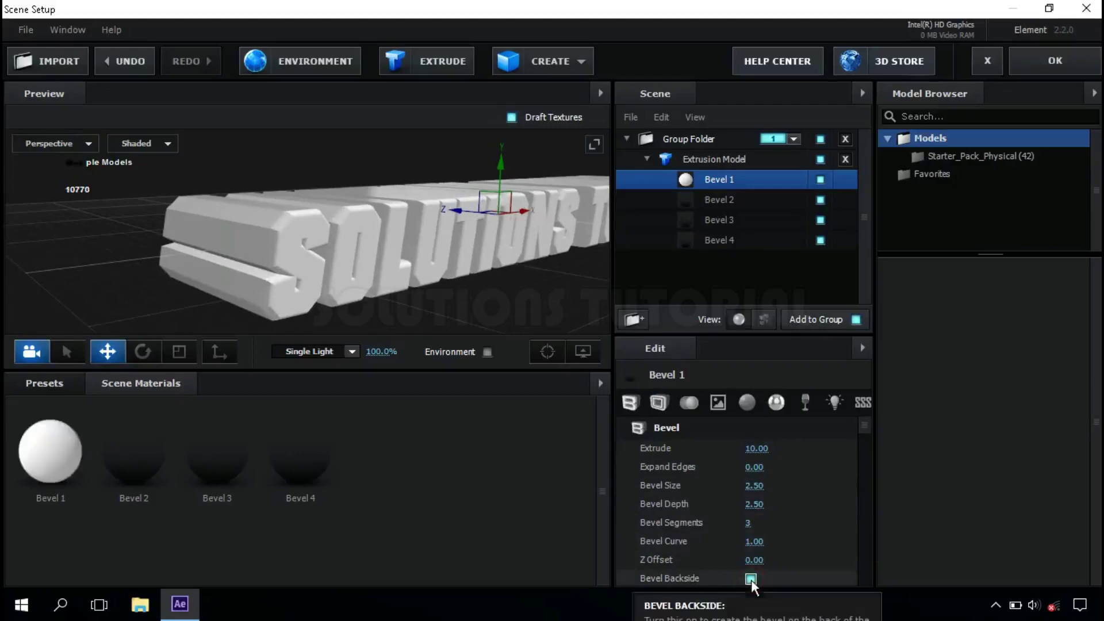
- Set Bevel 2's Expand Edges to 5 and its Z Offset to 0.5
{"action": "left_click", "coordinate": [727, 198]}
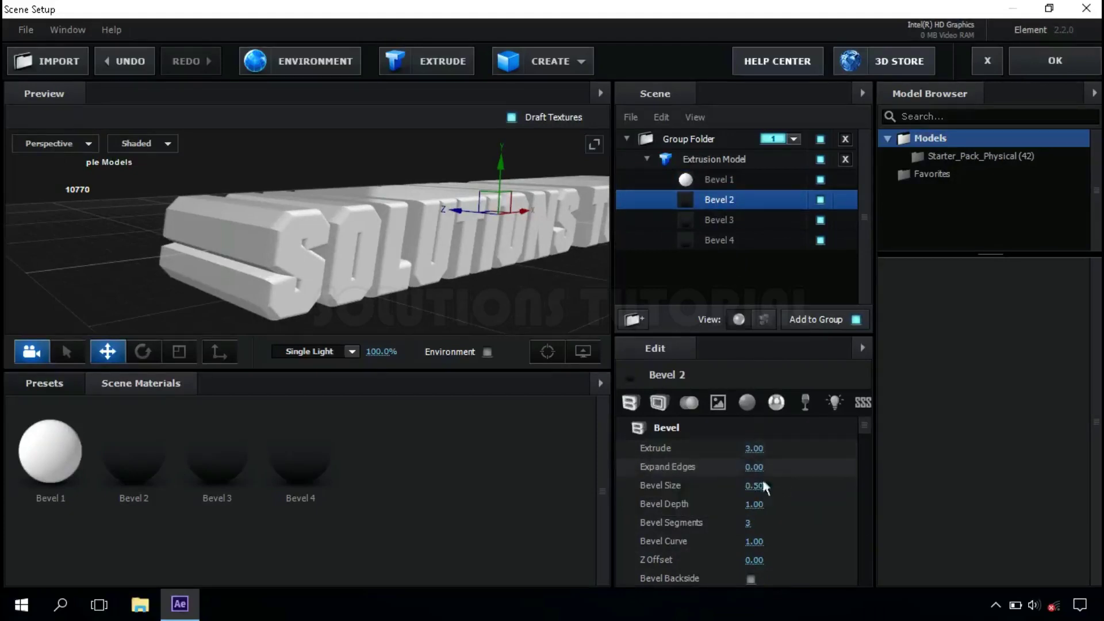
{"action": "type", "text": "5"}
{"action": "key", "text": "Return"}
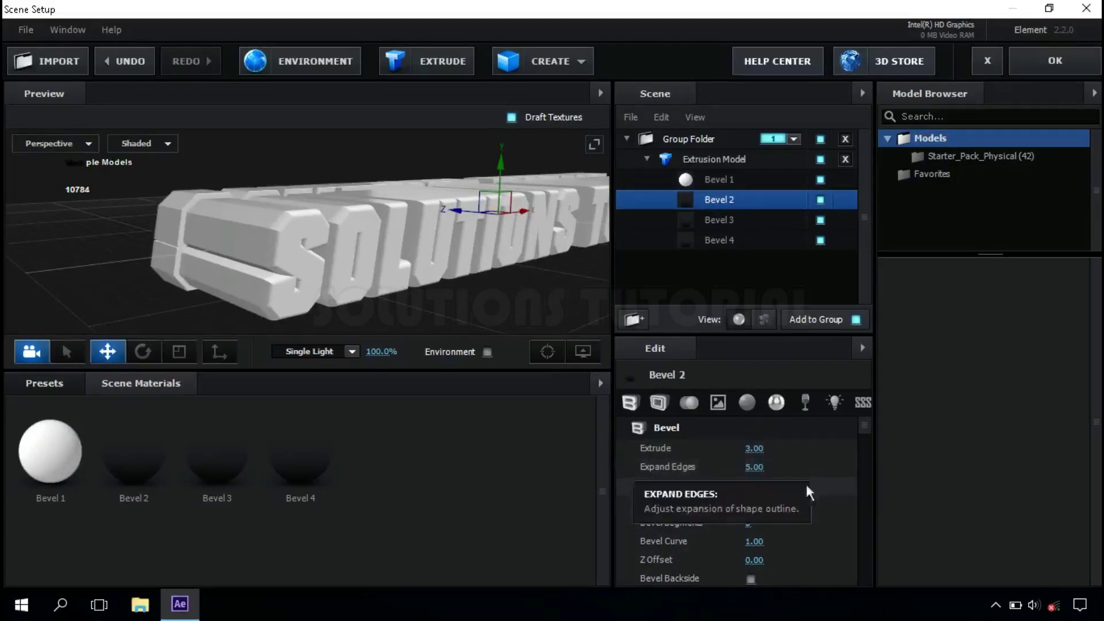
{"action": "left_click", "coordinate": [753, 558]}
{"action": "type", "text": "0.5"}
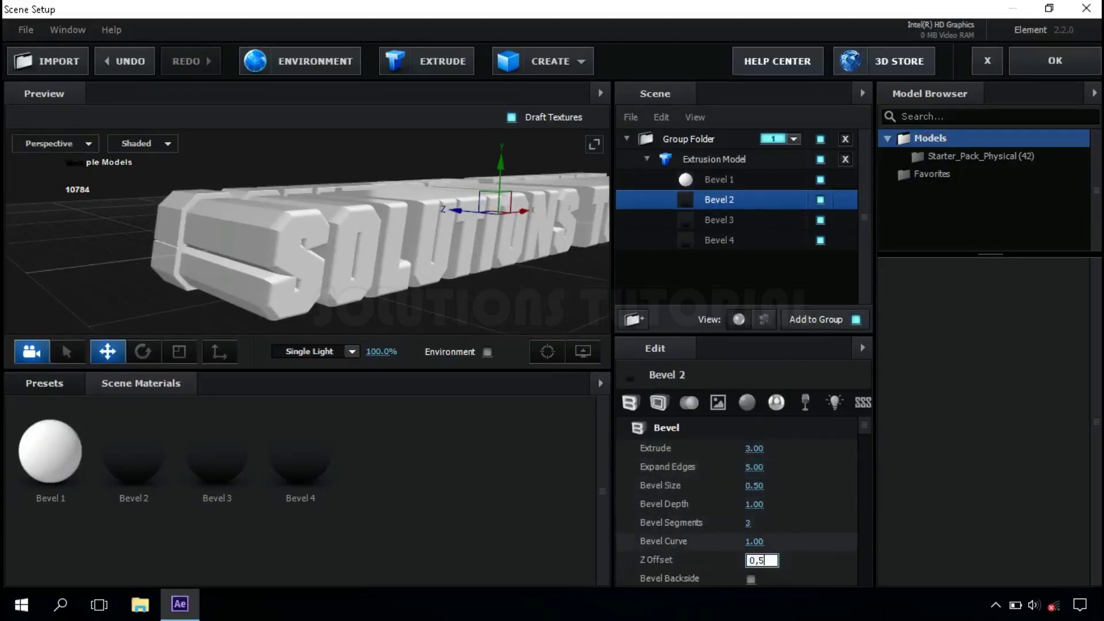
{"action": "key", "text": "Return"}
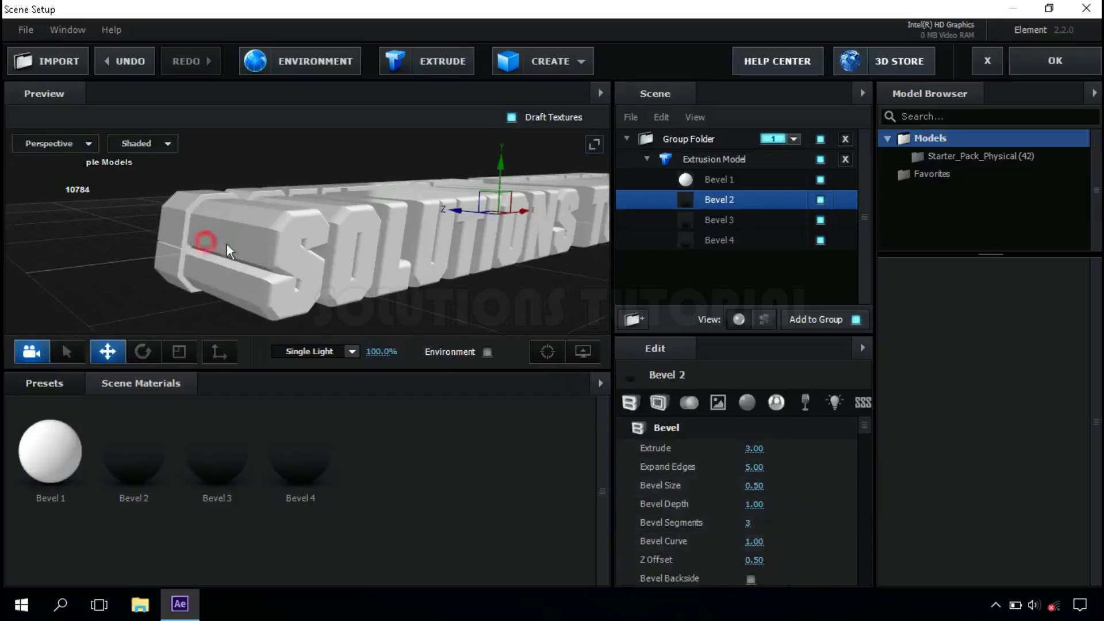
- Set Bevel 3's Extrude to 3 and its Expand Edges to 5
{"action": "mouse_move", "coordinate": [226, 244]}
{"action": "left_mouse_down"}
{"action": "mouse_move", "coordinate": [368, 249]}
{"action": "mouse_move", "coordinate": [312, 255]}
{"action": "mouse_move", "coordinate": [208, 241]}
{"action": "left_mouse_up"}
{"action": "left_click", "coordinate": [731, 220]}
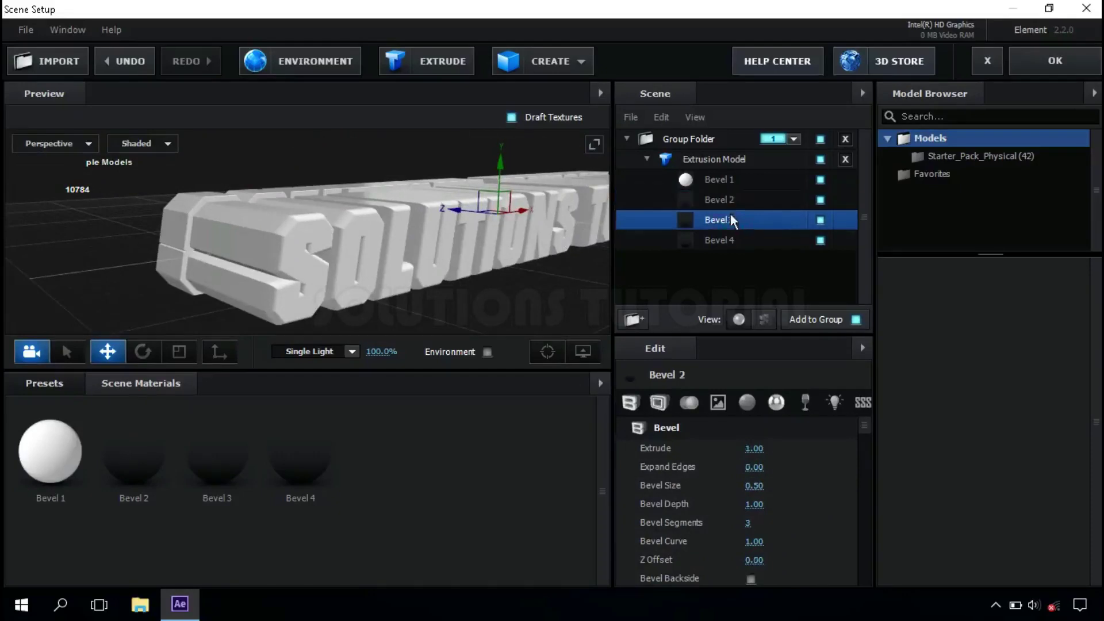
{"action": "left_click", "coordinate": [754, 449]}
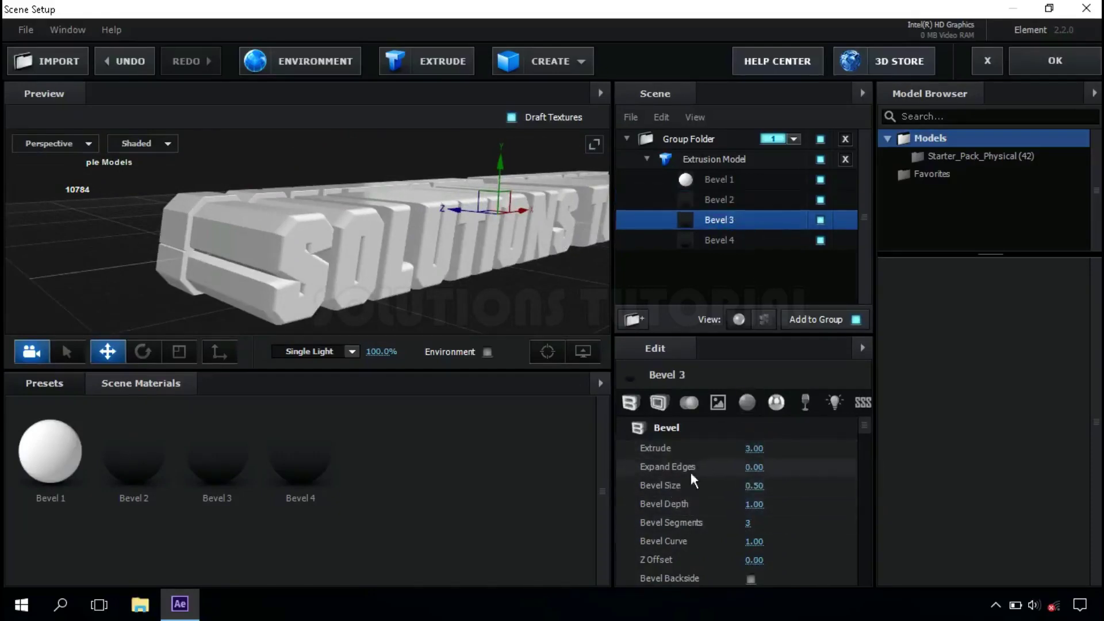
{"action": "left_click", "coordinate": [756, 468]}
{"action": "type", "text": "5"}
{"action": "key", "text": "Return"}
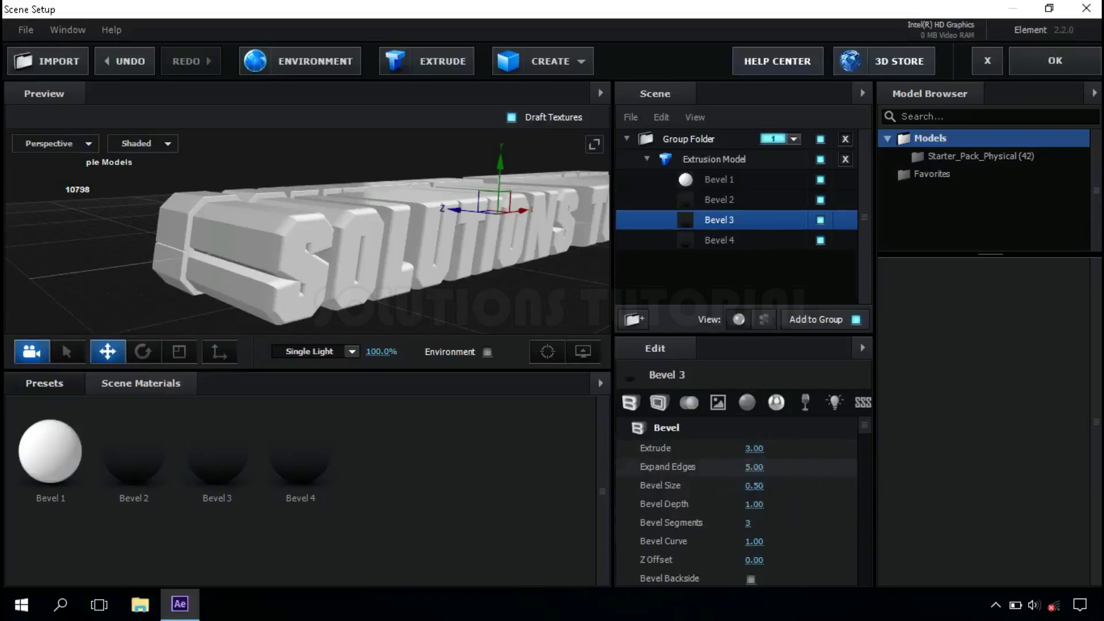
- Set Bevel 3's Z Offset to 4.2
{"action": "left_click", "coordinate": [755, 560]}
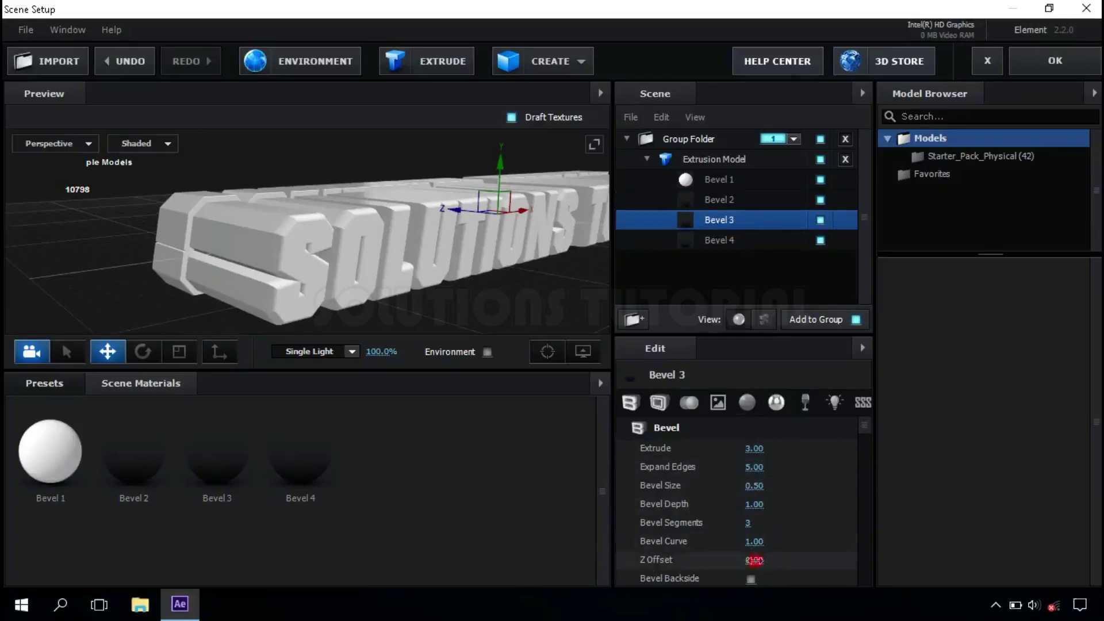
{"action": "type", "text": "4.2"}
{"action": "key", "text": "Return"}
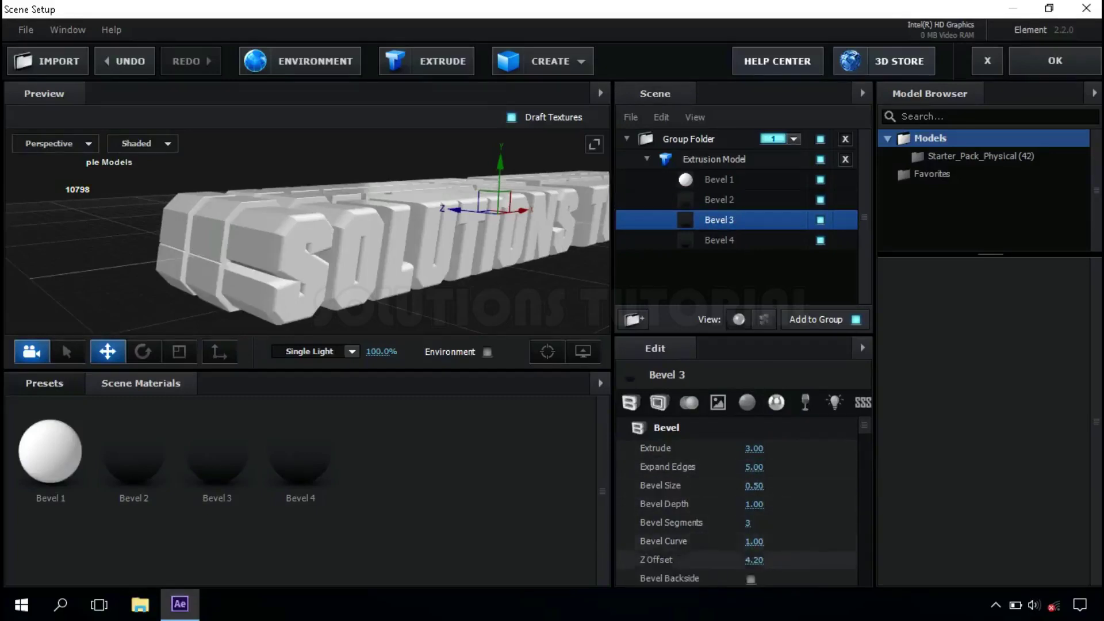
- Set Bevel 4's Extrude to 3 and its Expand Edges to 5
{"action": "left_click", "coordinate": [720, 240]}
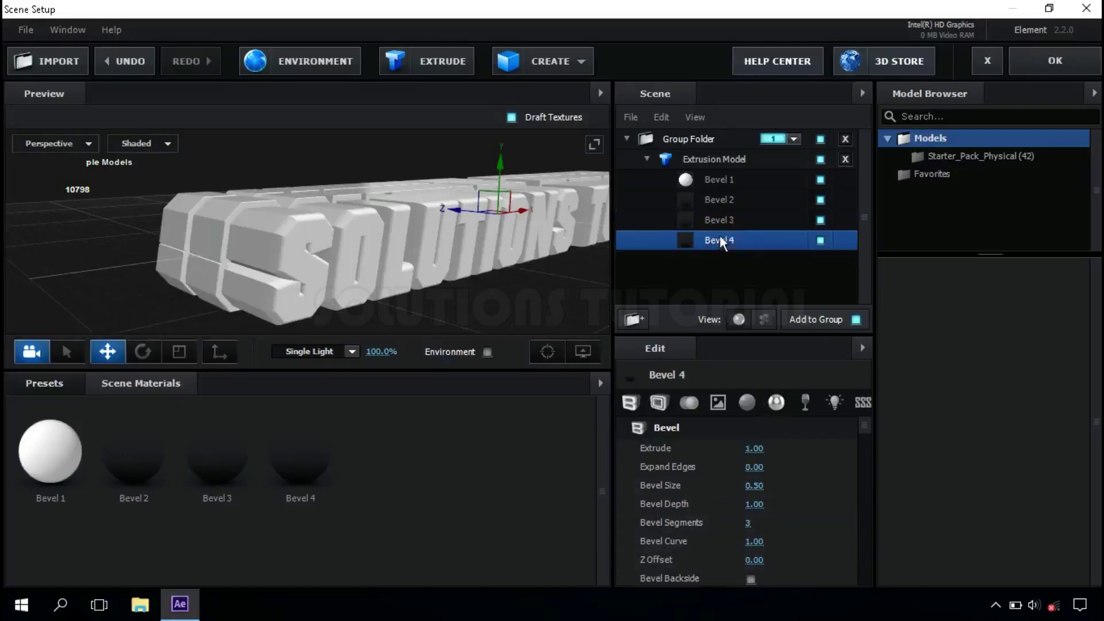
{"action": "left_click", "coordinate": [755, 448]}
{"action": "type", "text": "3"}
{"action": "key", "text": "Return"}
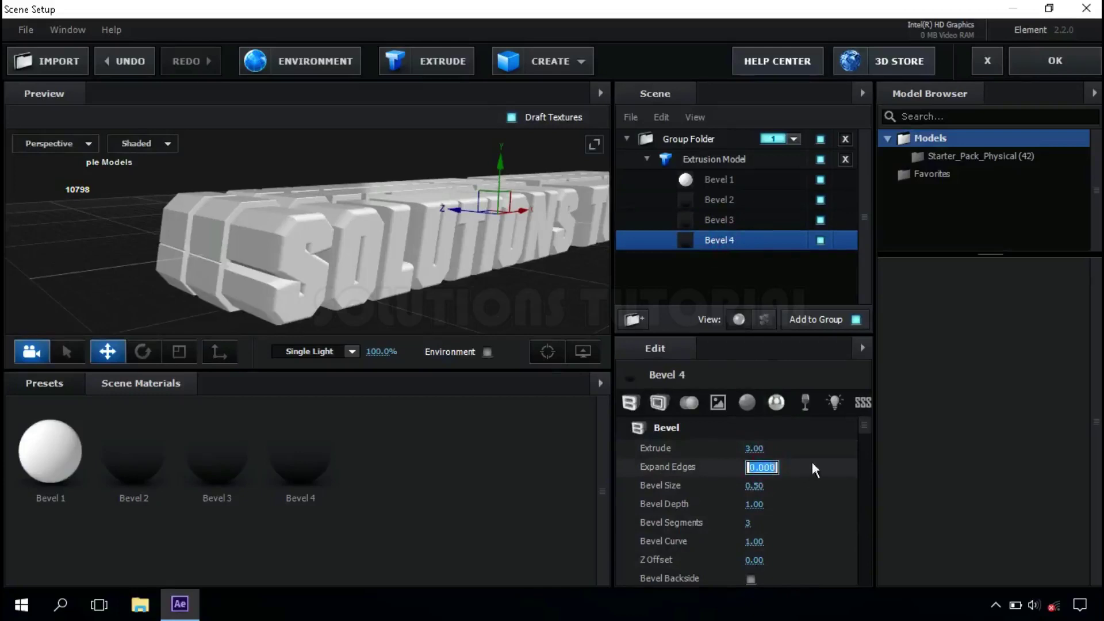
{"action": "key", "text": "Return"}
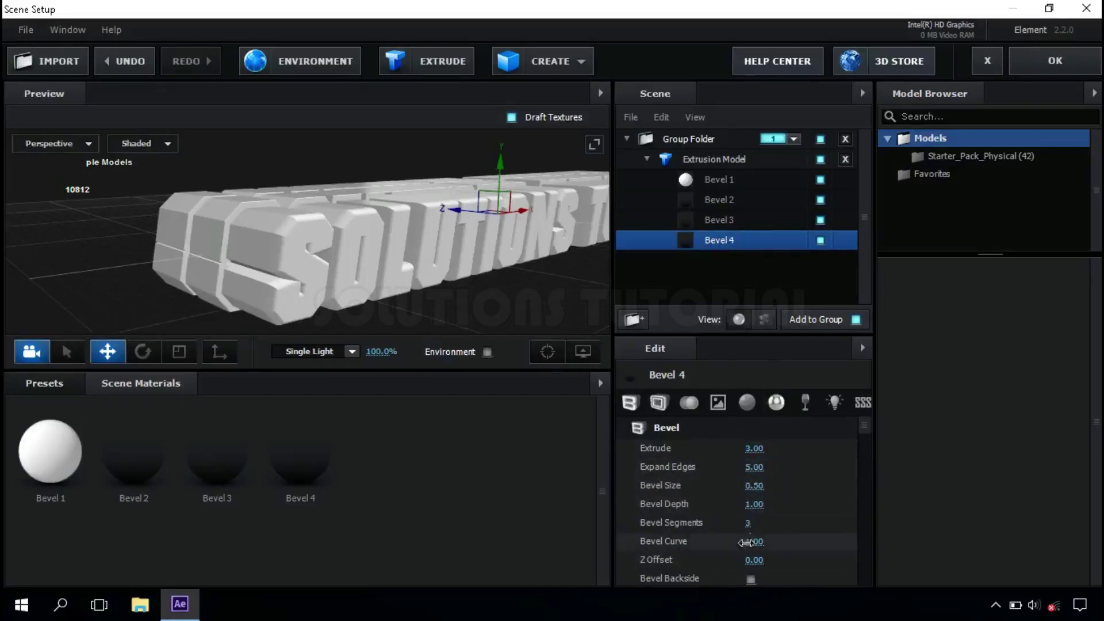
- Set Bevel 4's Z Offset to 8
{"action": "left_click", "coordinate": [762, 560]}
{"action": "type", "text": "8"}
{"action": "key", "text": "Return"}
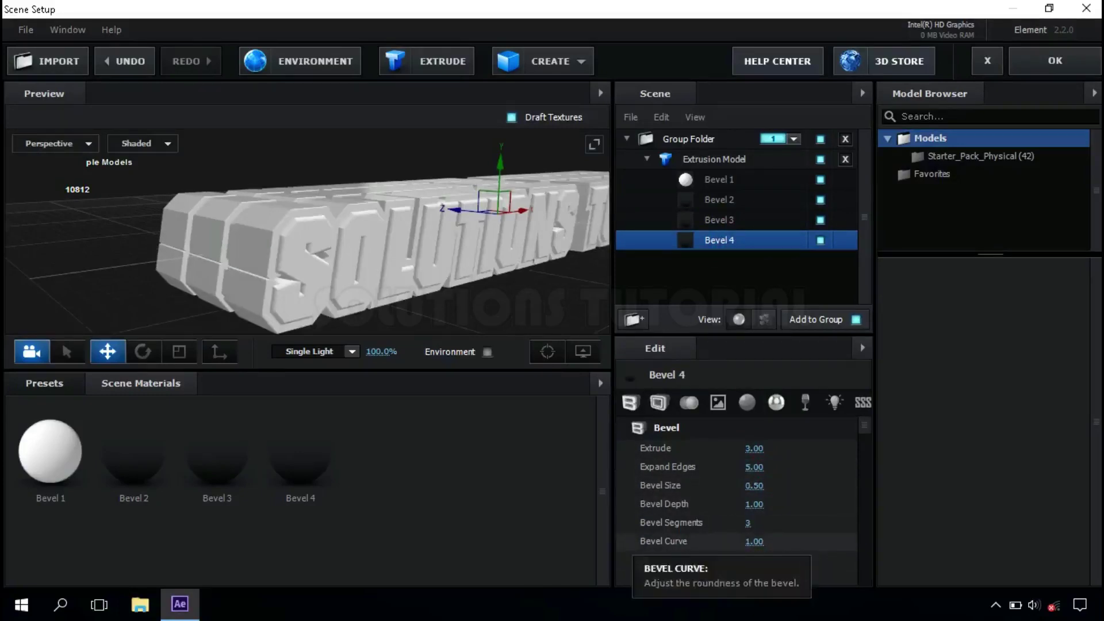
- Collapse the bevel list and set the Extrusion Model's Bevel Scale to 1
{"action": "mouse_move", "coordinate": [309, 286]}
{"action": "left_mouse_down"}
{"action": "mouse_move", "coordinate": [439, 303]}
{"action": "mouse_move", "coordinate": [226, 280]}
{"action": "mouse_move", "coordinate": [301, 276]}
{"action": "left_mouse_up"}
{"action": "left_click", "coordinate": [648, 158]}
{"action": "left_click", "coordinate": [726, 162]}
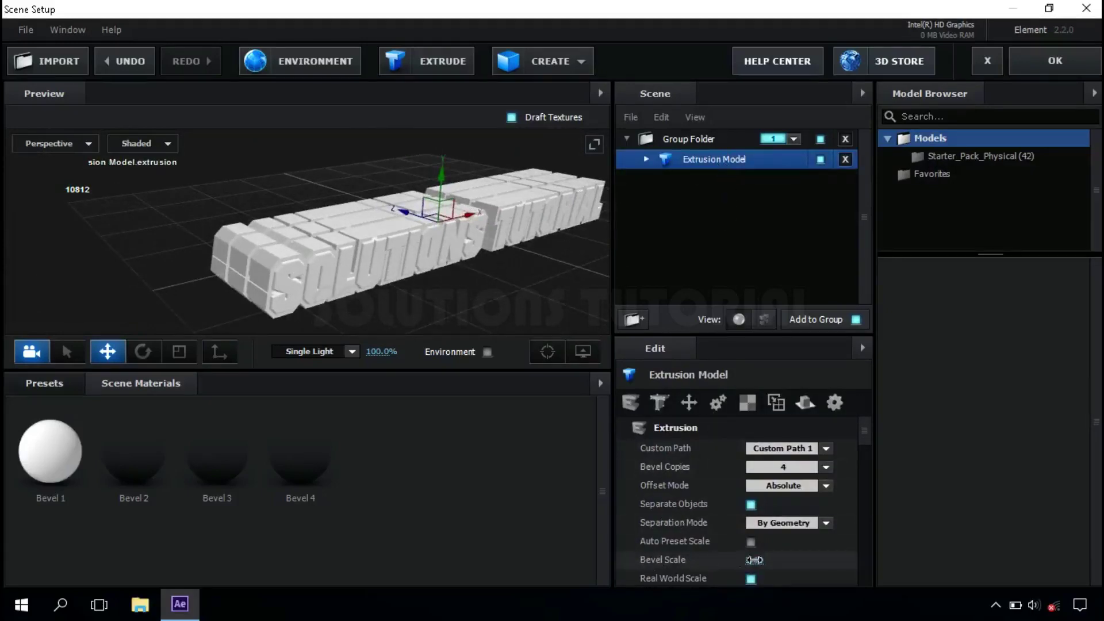
{"action": "key", "text": "Return"}
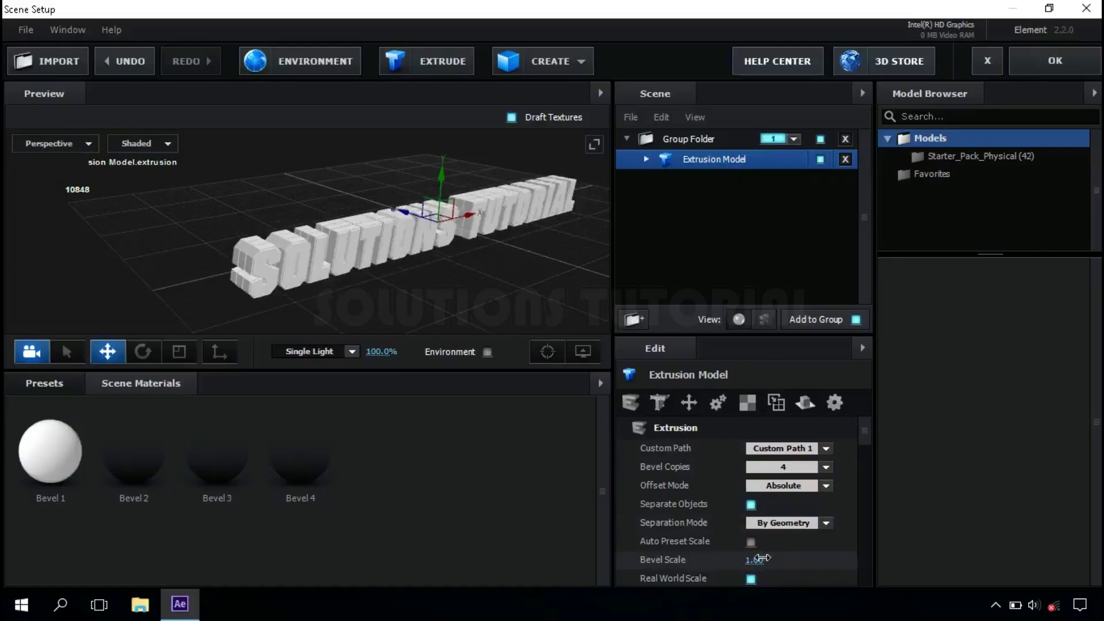
{"action": "left_click_drag", "start_coordinate": [442, 320], "coordinate": [296, 335]}
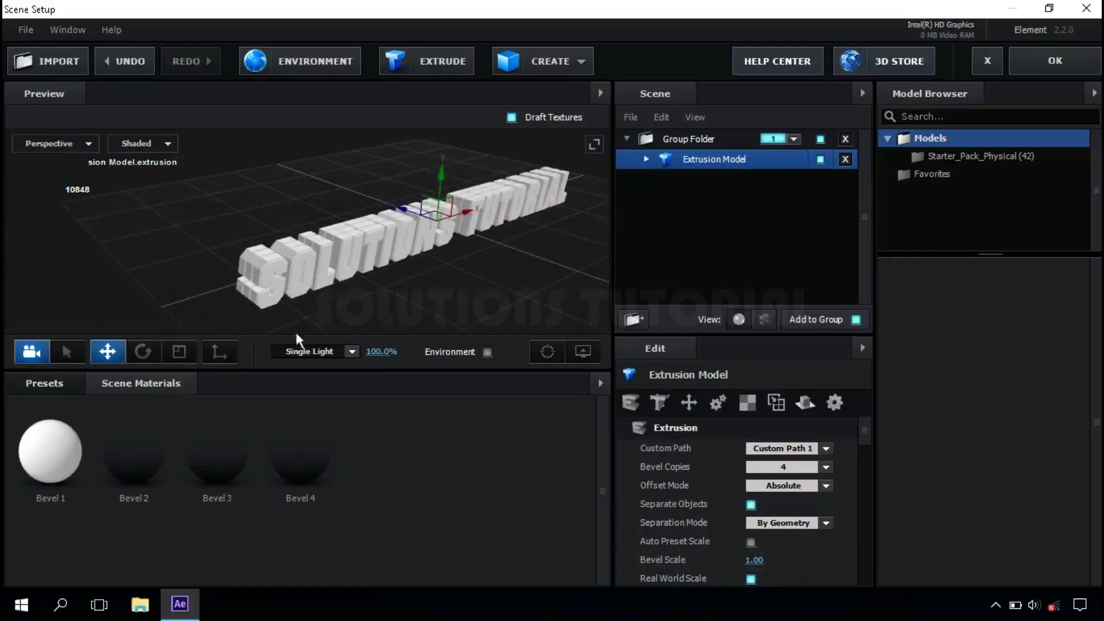
- Apply the Studio_blurred preset from V1_Environment as the scene's environment map
{"action": "left_click", "coordinate": [60, 383]}
{"action": "left_click", "coordinate": [15, 422]}
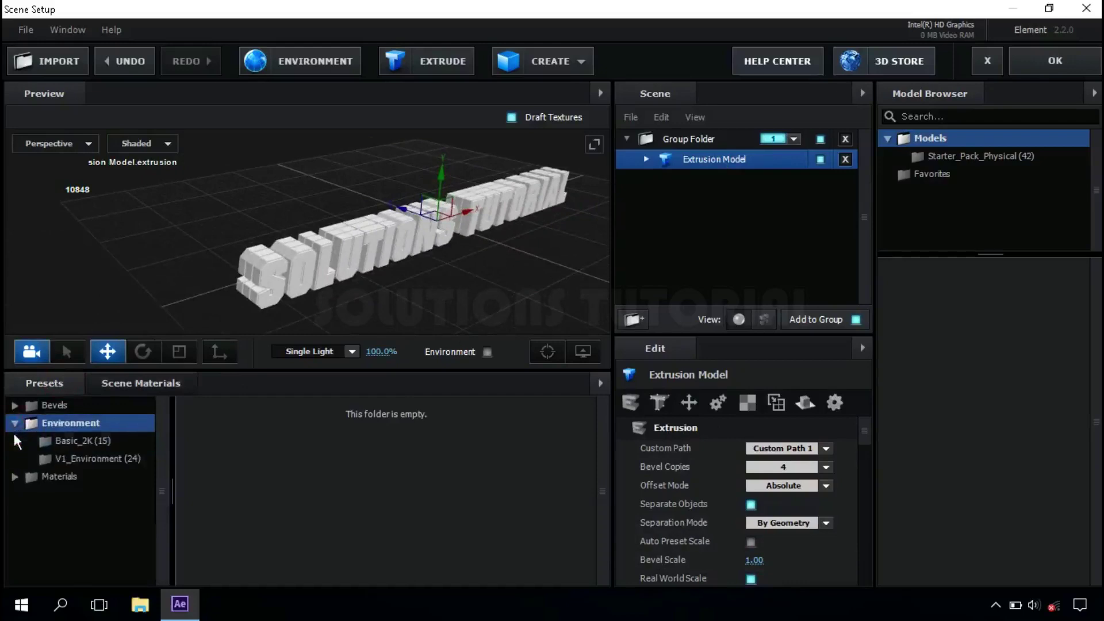
{"action": "left_click", "coordinate": [119, 459]}
{"action": "left_click_drag", "start_coordinate": [602, 453], "coordinate": [590, 530]}
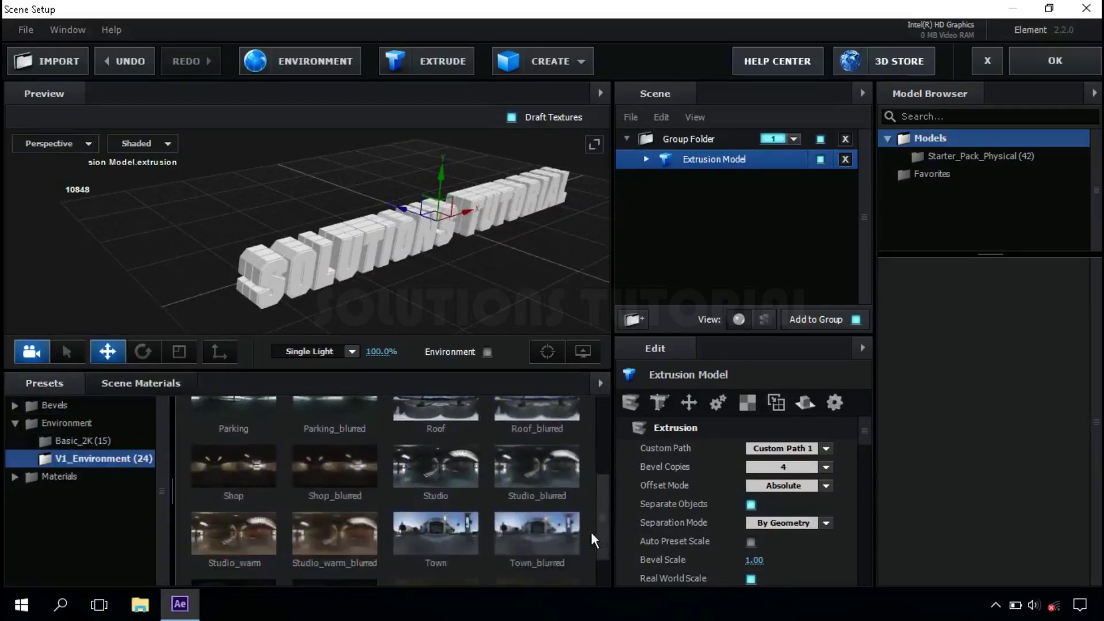
{"action": "left_click", "coordinate": [541, 473]}
{"action": "left_click_drag", "start_coordinate": [325, 281], "coordinate": [340, 207]}
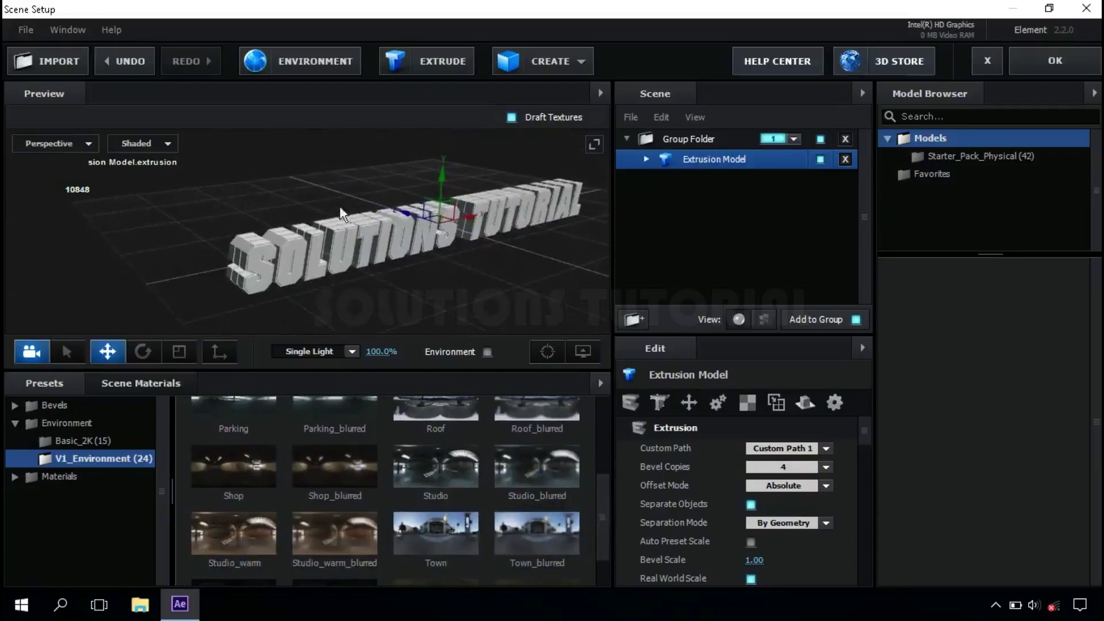
- Set the environment texture's UV Repeat to 2 in both directions and accept the change
{"action": "left_click", "coordinate": [308, 63]}
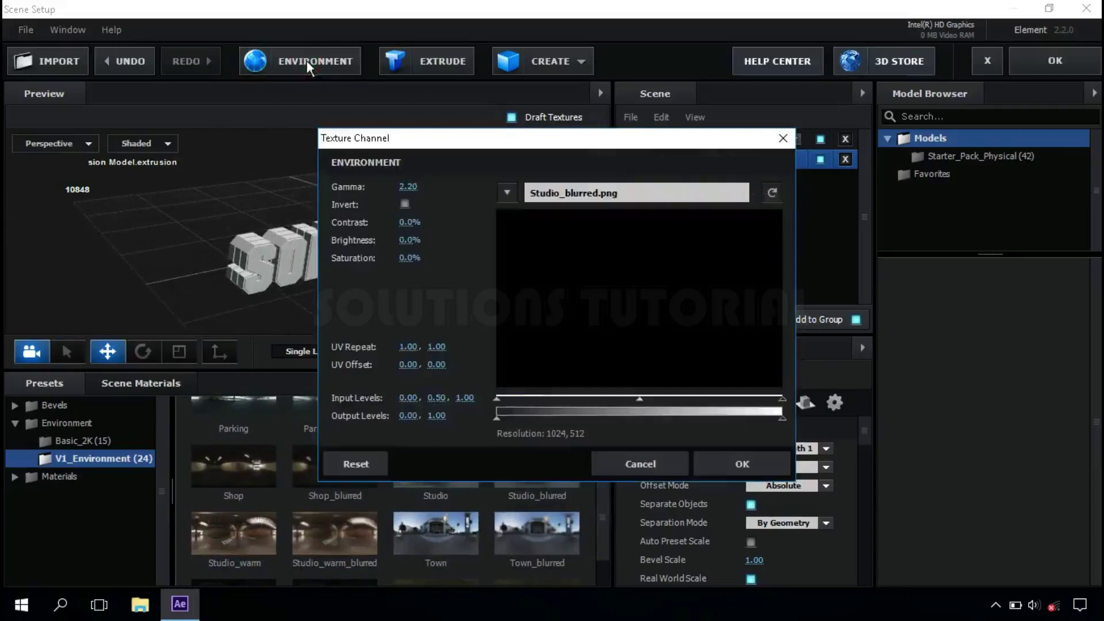
{"action": "left_click", "coordinate": [412, 346]}
{"action": "type", "text": "2"}
{"action": "key", "text": "Return"}
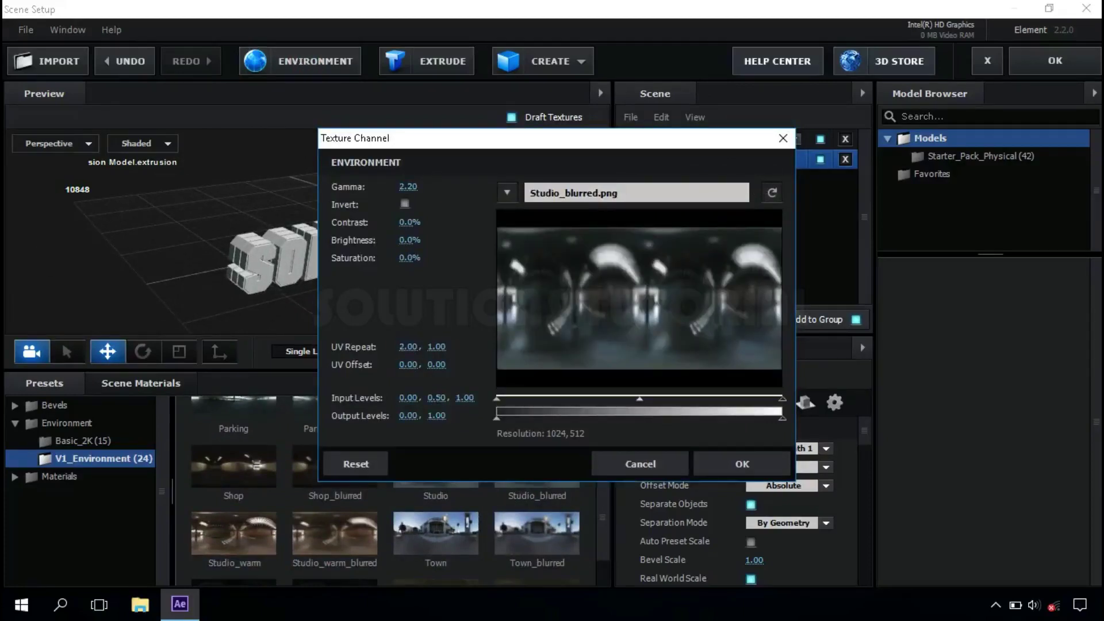
{"action": "left_click", "coordinate": [436, 346]}
{"action": "type", "text": "2"}
{"action": "key", "text": "Return"}
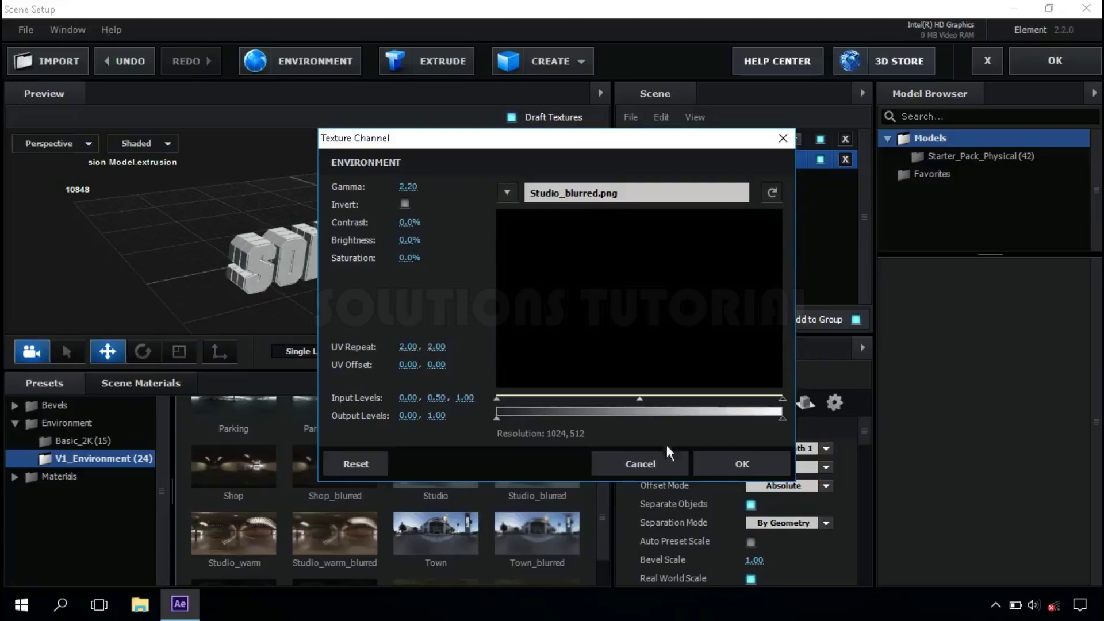
{"action": "left_click", "coordinate": [741, 464]}
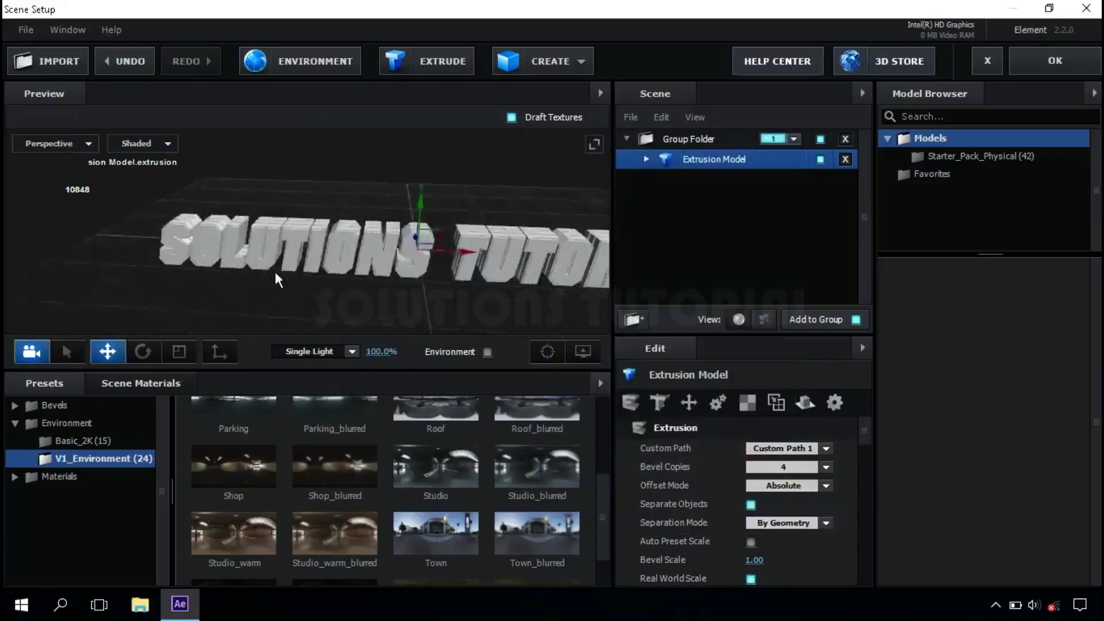
- Apply the clean_metal_milita material from the Pro_Shaders_2 Metal presets to the frontmost side band of the letters
{"action": "left_click_drag", "start_coordinate": [275, 271], "coordinate": [248, 267]}
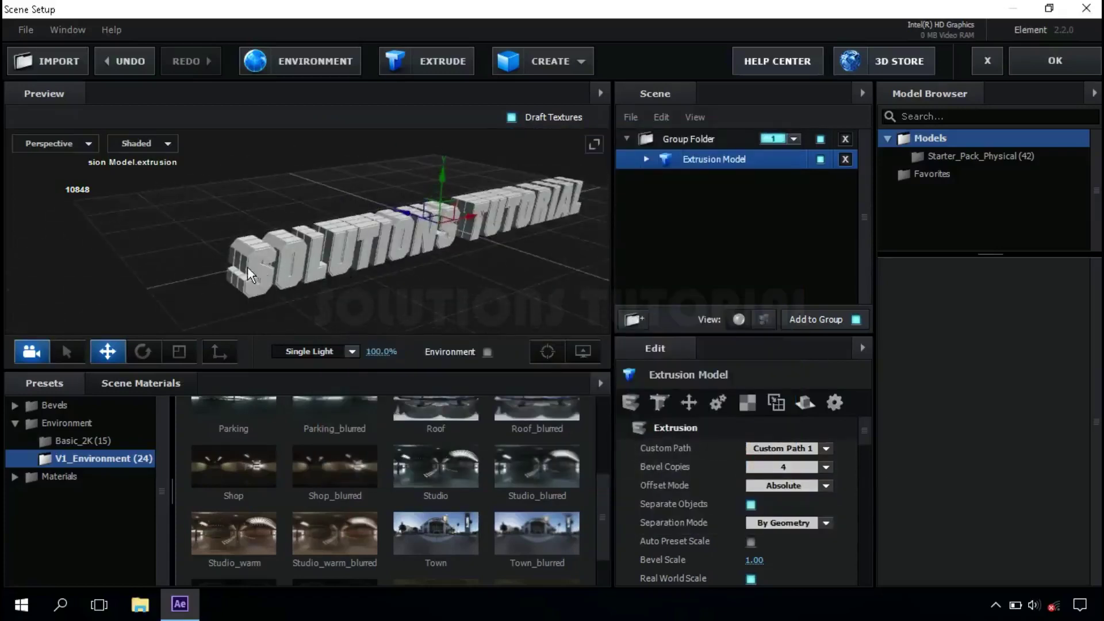
{"action": "scroll", "coordinate": [247, 267], "scroll_direction": "up", "scroll_amount": 10}
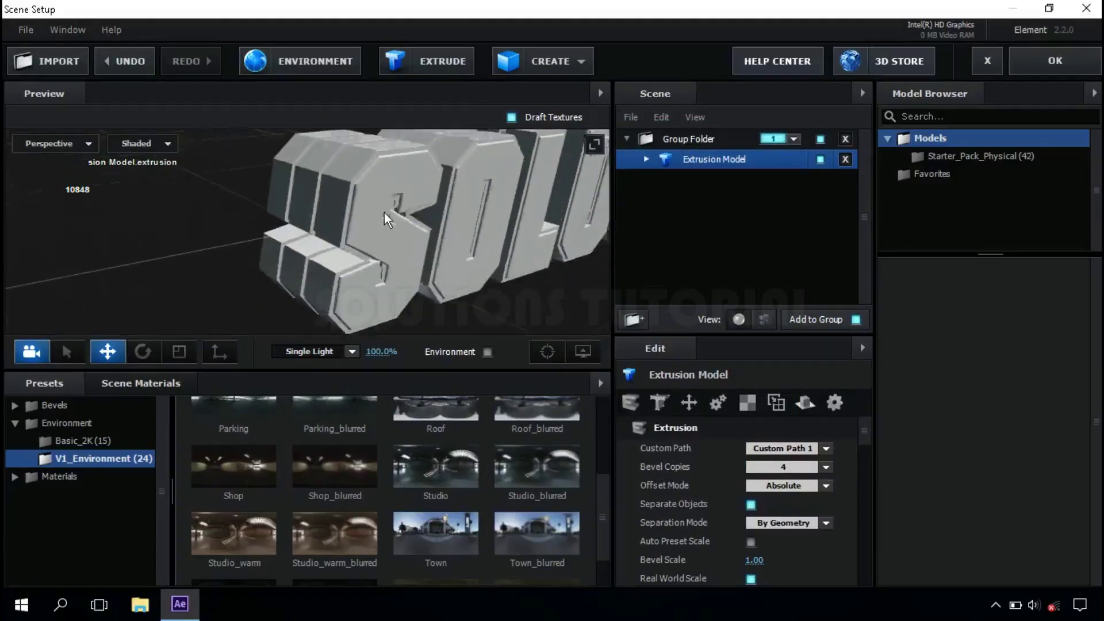
{"action": "left_click_drag", "start_coordinate": [384, 213], "coordinate": [289, 261]}
{"action": "left_click", "coordinate": [15, 477]}
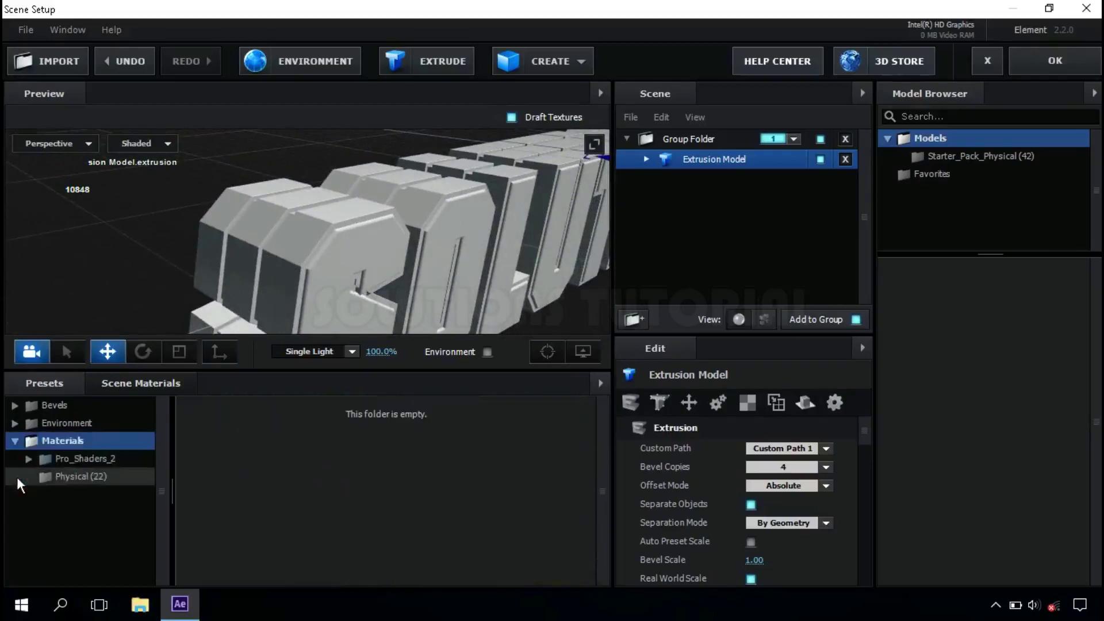
{"action": "left_click", "coordinate": [28, 459]}
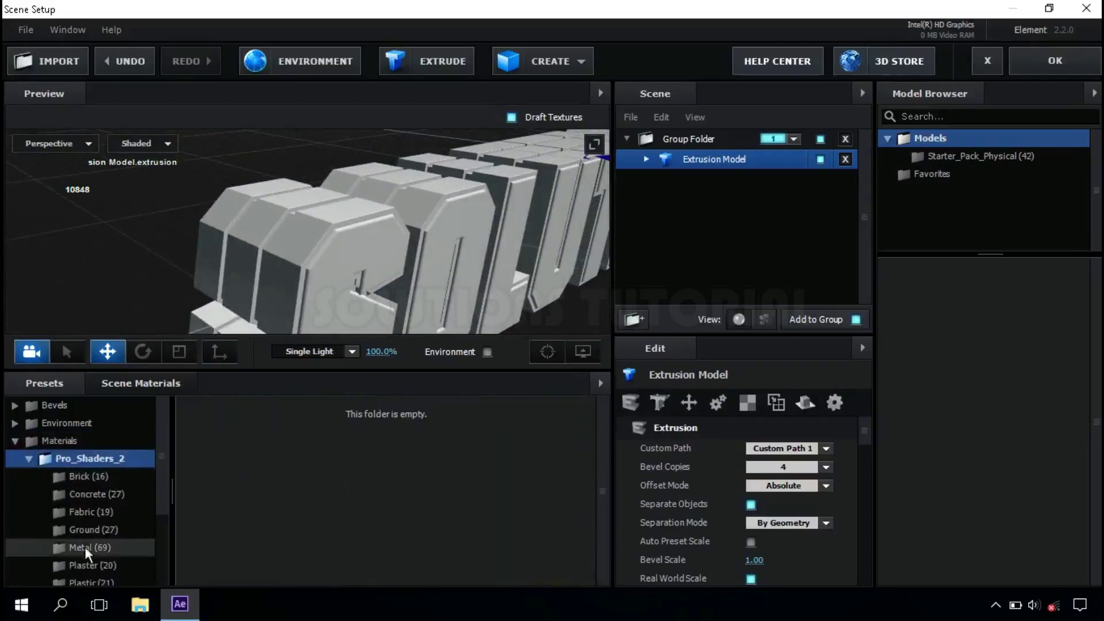
{"action": "left_click", "coordinate": [95, 548]}
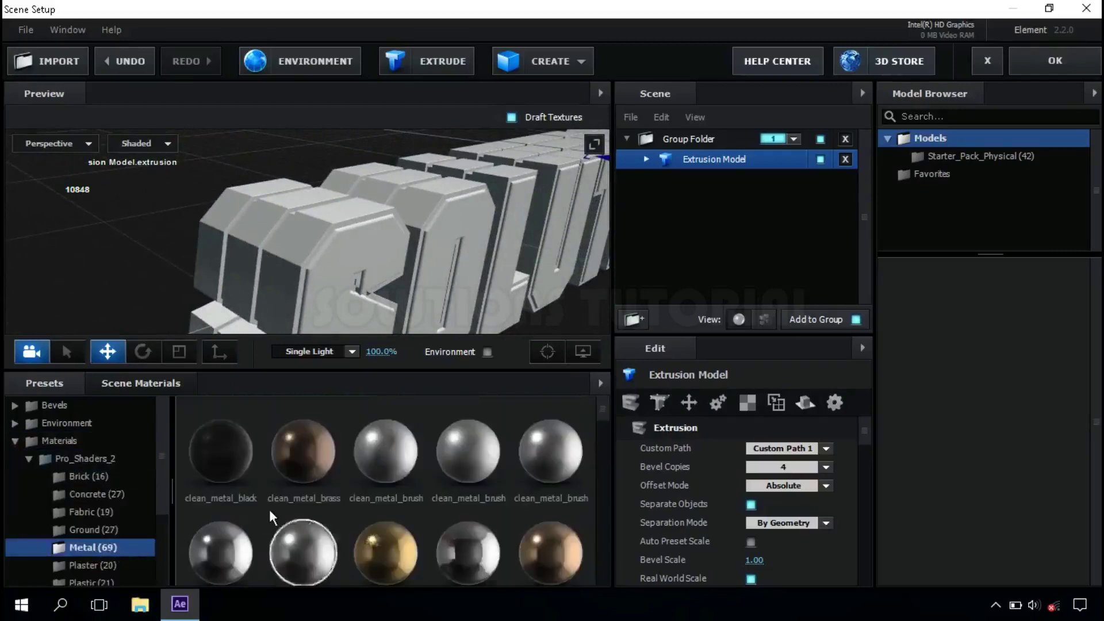
{"action": "left_click_drag", "start_coordinate": [602, 406], "coordinate": [601, 427]}
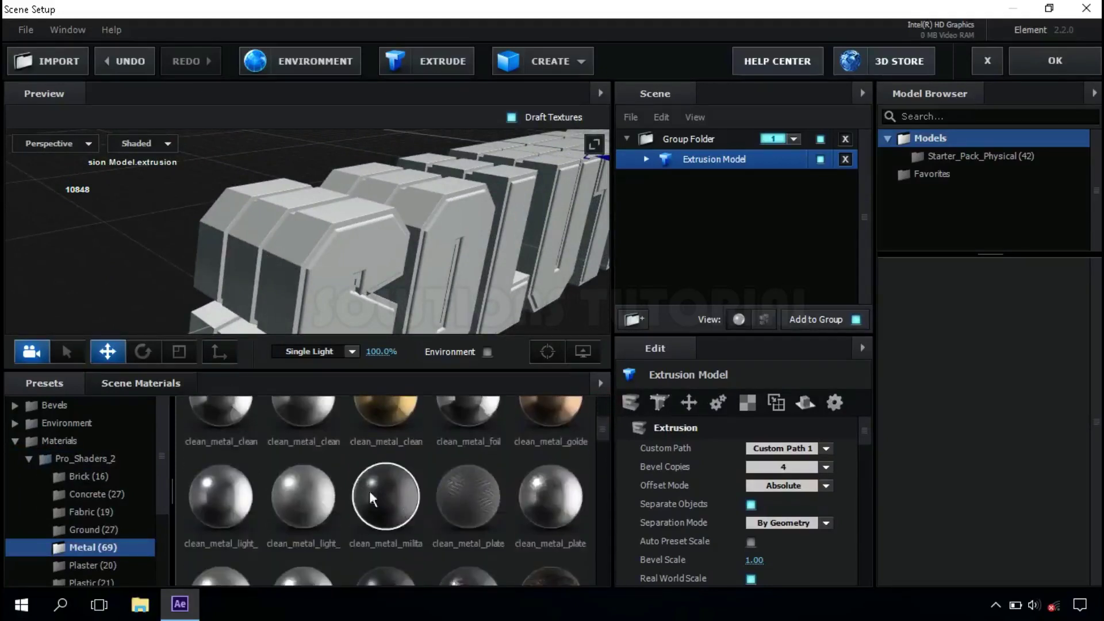
{"action": "left_click_drag", "start_coordinate": [389, 498], "coordinate": [285, 254]}
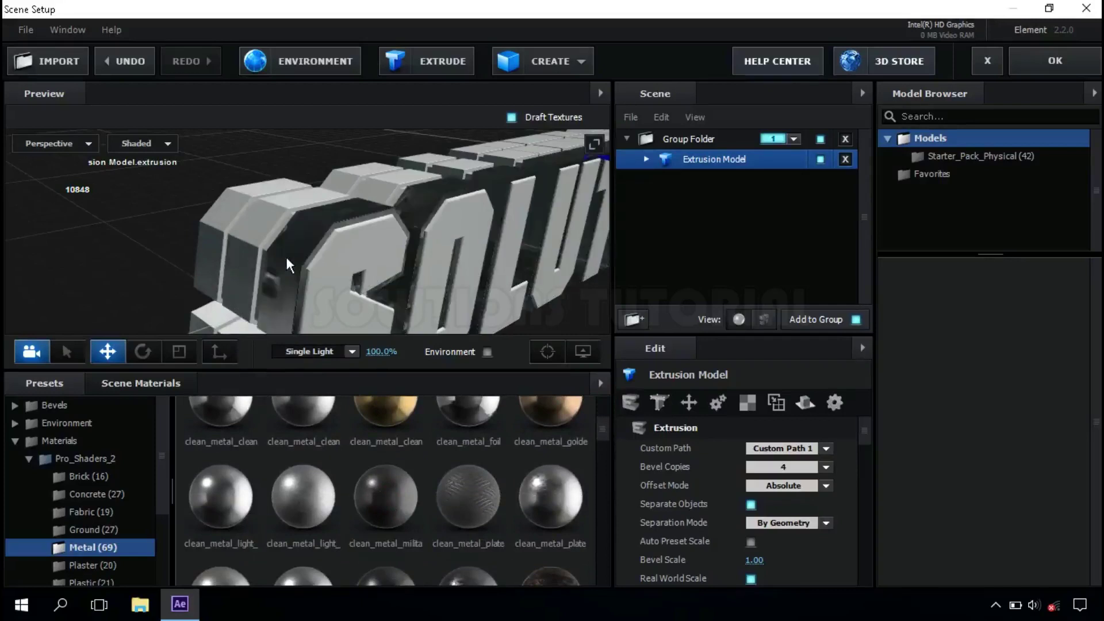
- Set the Extrusion Model's UV Mapping repeat to 5 in both directions
{"action": "left_click", "coordinate": [748, 403]}
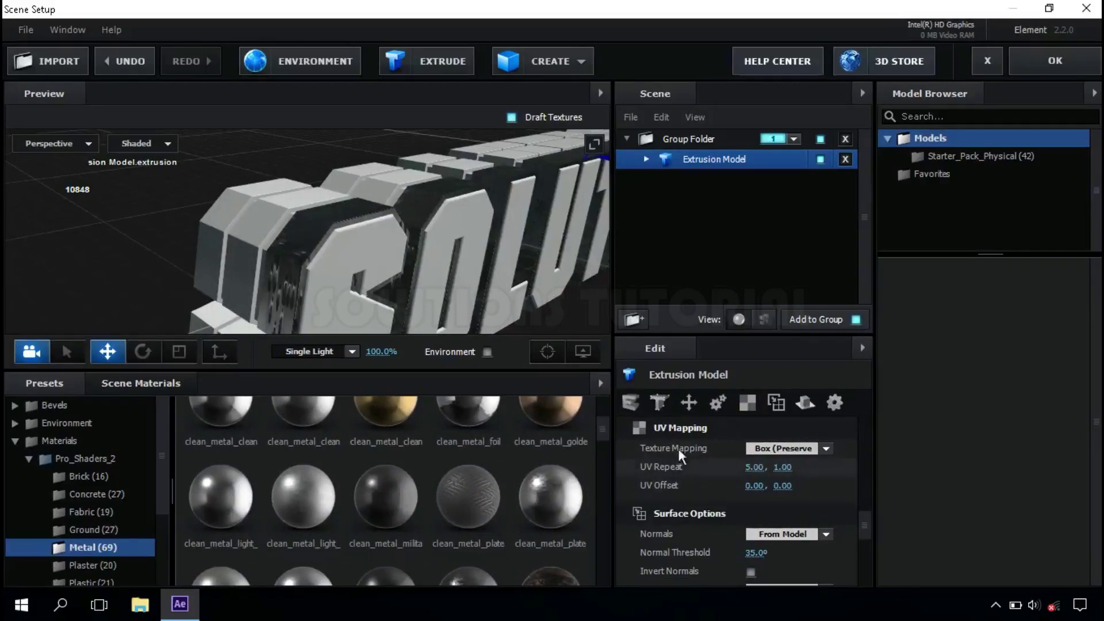
{"action": "left_click", "coordinate": [786, 466]}
{"action": "type", "text": "5"}
{"action": "key", "text": "Return"}
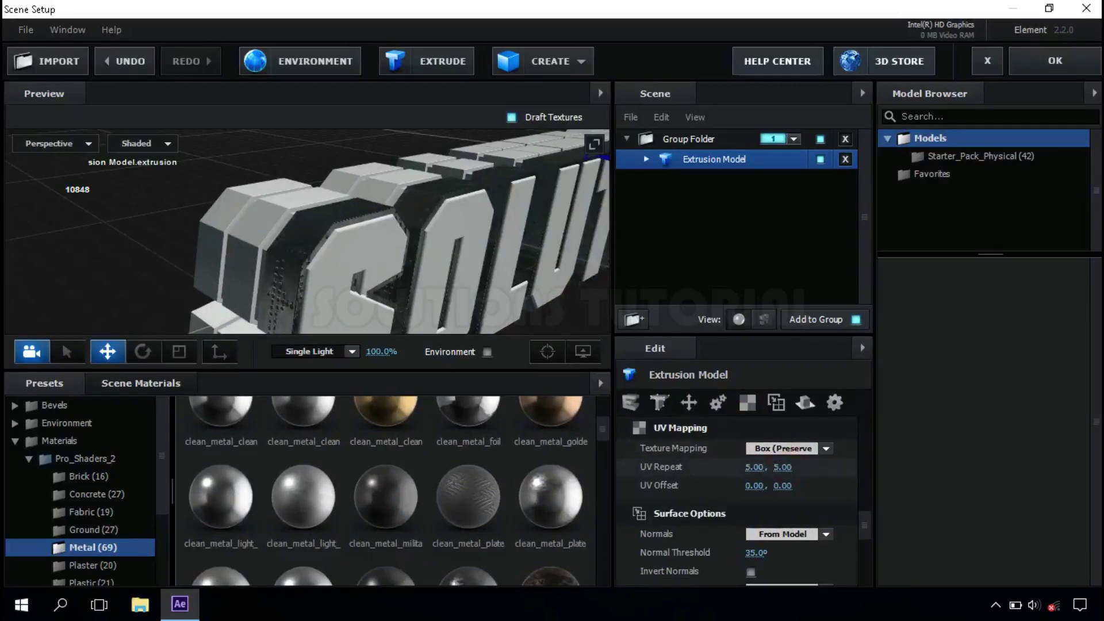
- Apply the same clean_metal_milita material to the two remaining side bands of the letters
{"action": "mouse_move", "coordinate": [312, 270]}
{"action": "left_mouse_down"}
{"action": "mouse_move", "coordinate": [381, 274]}
{"action": "mouse_move", "coordinate": [346, 260]}
{"action": "mouse_move", "coordinate": [331, 277]}
{"action": "mouse_move", "coordinate": [312, 271]}
{"action": "mouse_move", "coordinate": [323, 272]}
{"action": "left_mouse_up"}
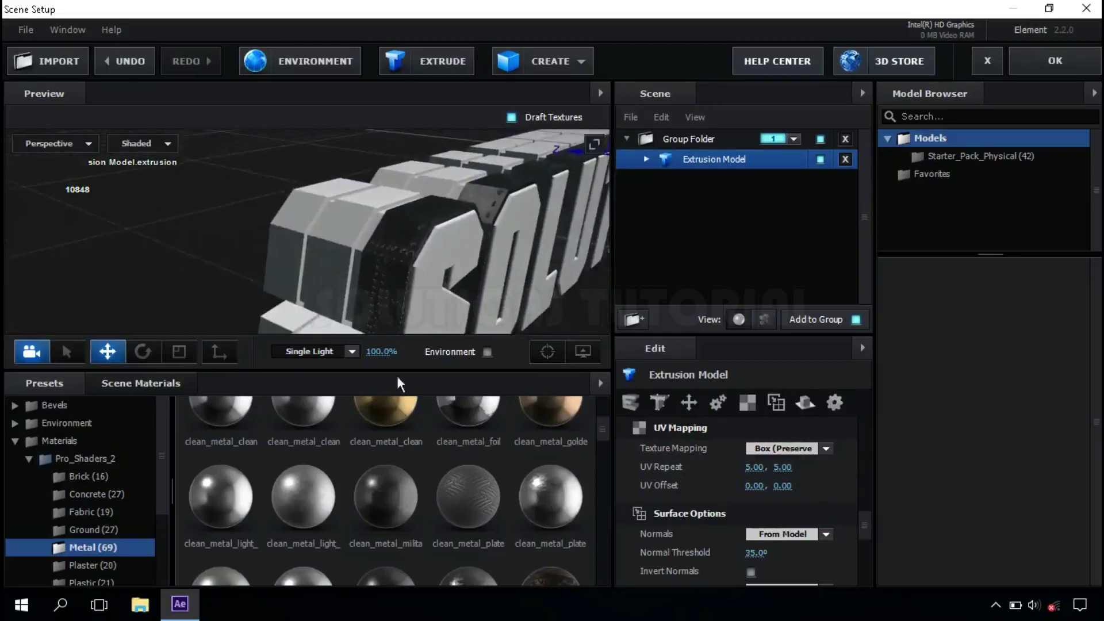
{"action": "left_click_drag", "start_coordinate": [385, 498], "coordinate": [327, 278]}
{"action": "left_click_drag", "start_coordinate": [385, 496], "coordinate": [297, 234]}
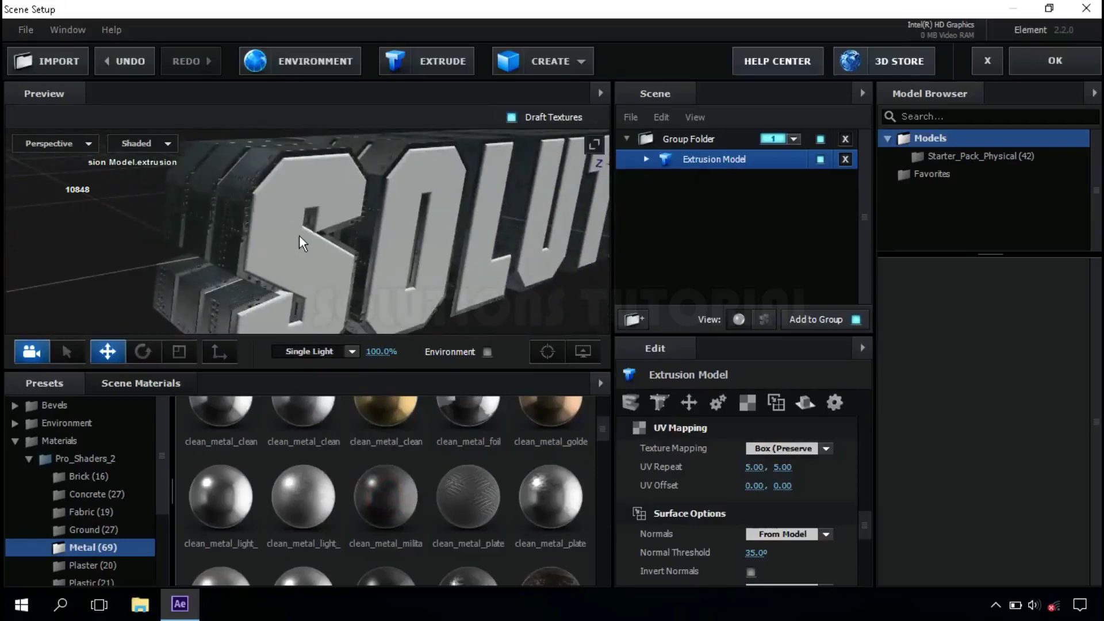
- Apply the metal_black_chips material to the front faces of the letters
{"action": "mouse_move", "coordinate": [601, 434]}
{"action": "left_mouse_down"}
{"action": "mouse_move", "coordinate": [602, 414]}
{"action": "mouse_move", "coordinate": [602, 454]}
{"action": "left_mouse_up"}
{"action": "left_click_drag", "start_coordinate": [496, 486], "coordinate": [319, 282]}
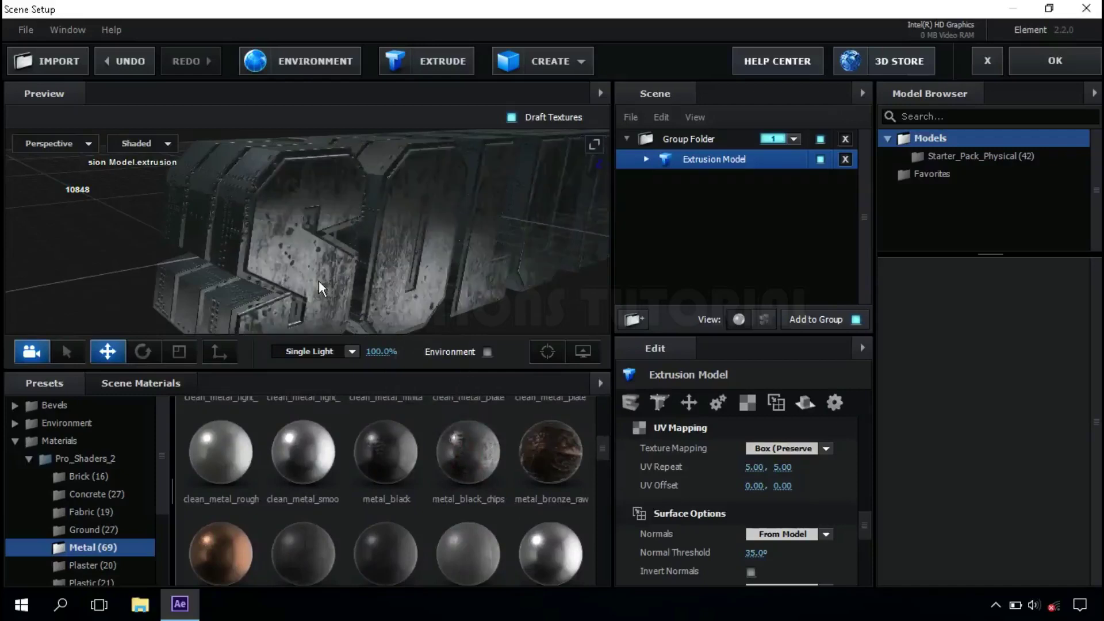
{"action": "scroll", "coordinate": [318, 280], "scroll_direction": "down", "scroll_amount": 5}
{"action": "left_click_drag", "start_coordinate": [339, 274], "coordinate": [262, 301]}
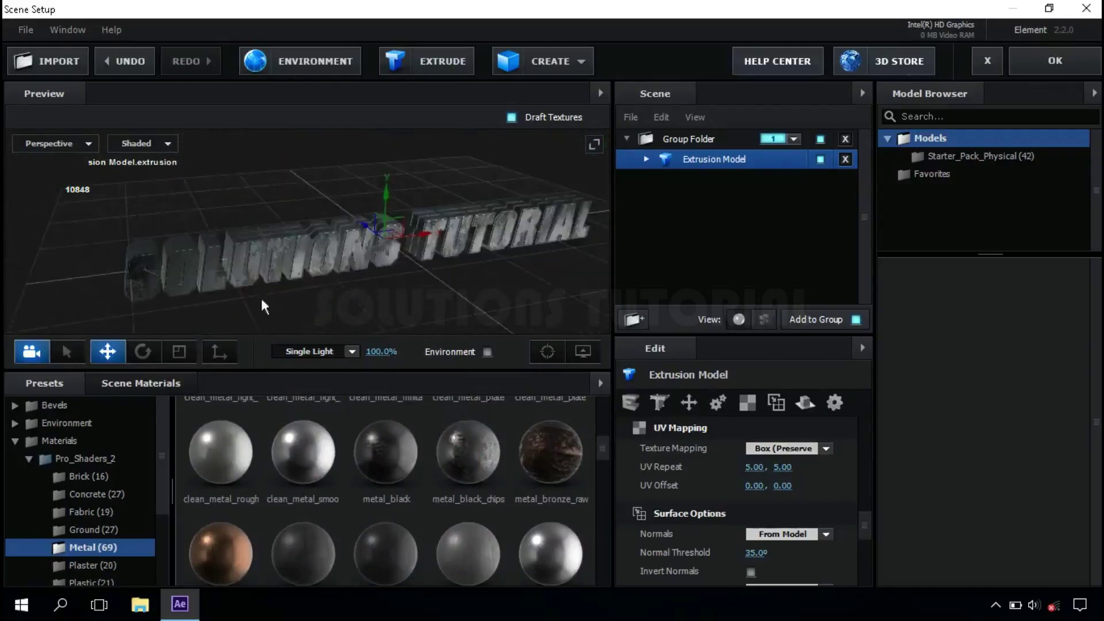
- Switch the preview lighting to Red and accept the scene setup to return to the composition
{"action": "left_click", "coordinate": [337, 351]}
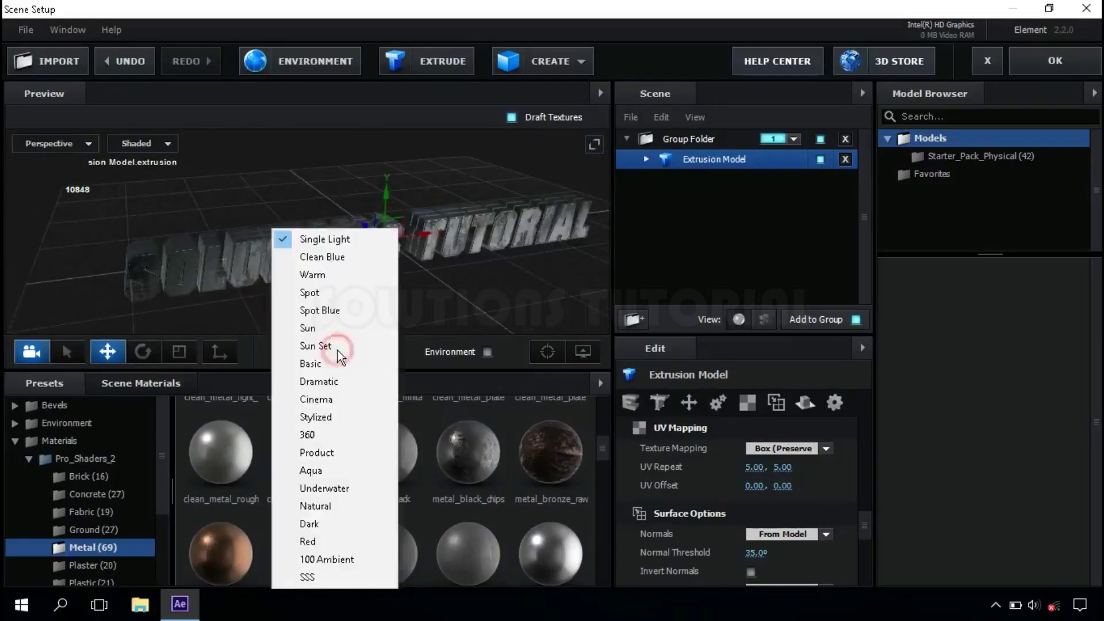
{"action": "left_click", "coordinate": [350, 541]}
{"action": "left_click_drag", "start_coordinate": [344, 286], "coordinate": [529, 347]}
{"action": "left_click", "coordinate": [532, 349]}
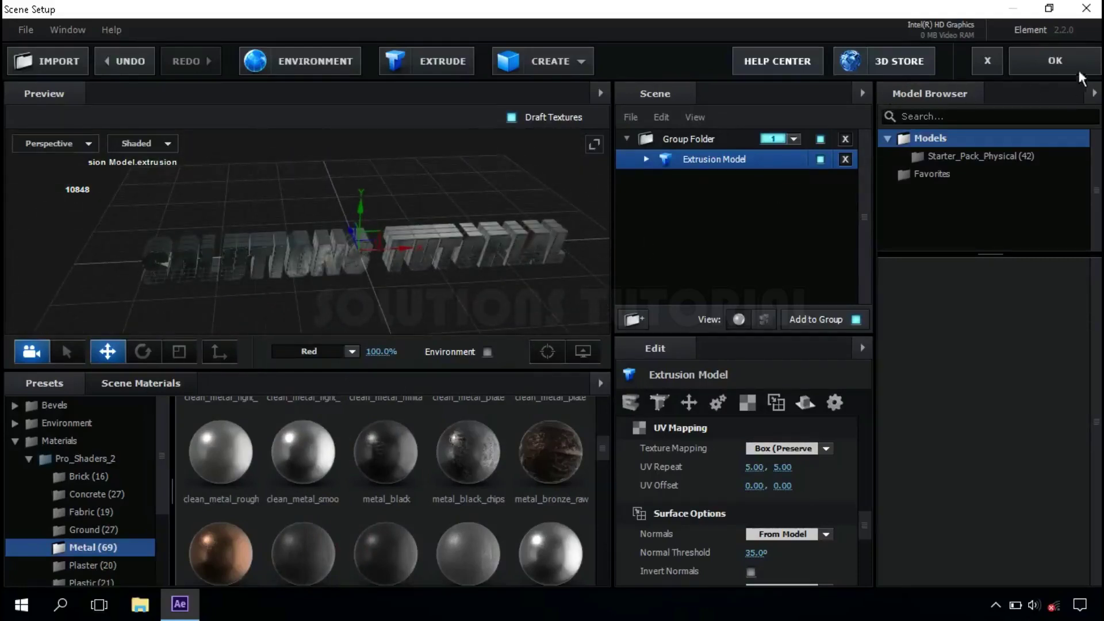
{"action": "left_click", "coordinate": [1062, 59]}
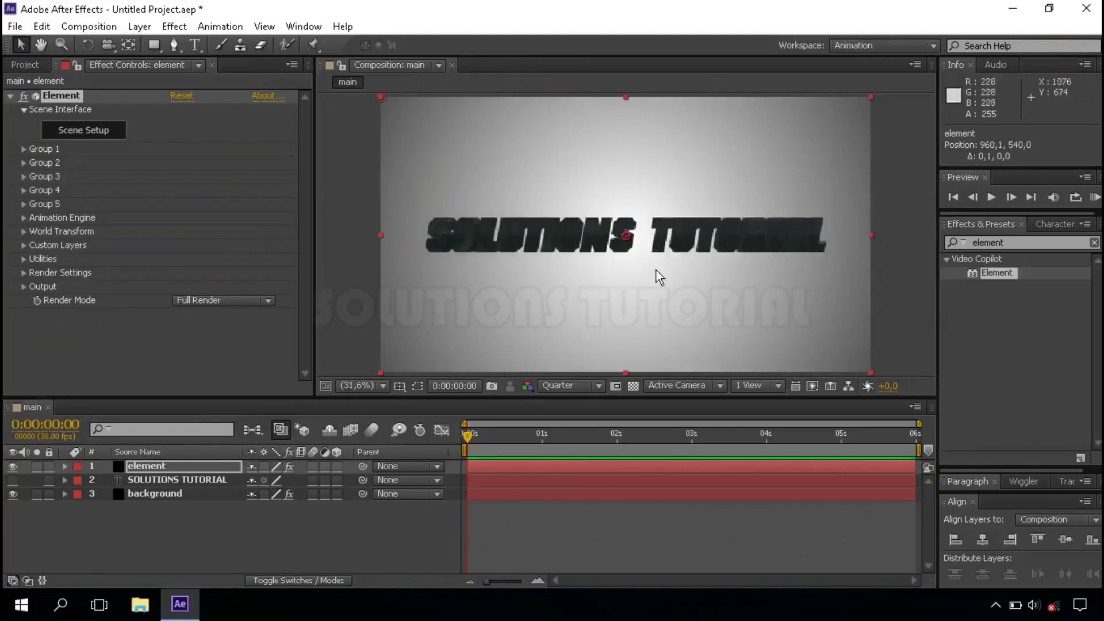
- Start a new light layer in the main composition and set its light type to Parallel
{"action": "right_click", "coordinate": [275, 536]}
{"action": "mouse_move", "coordinate": [379, 411]}
{"action": "mouse_move", "coordinate": [489, 364]}
{"action": "left_click", "coordinate": [596, 425]}
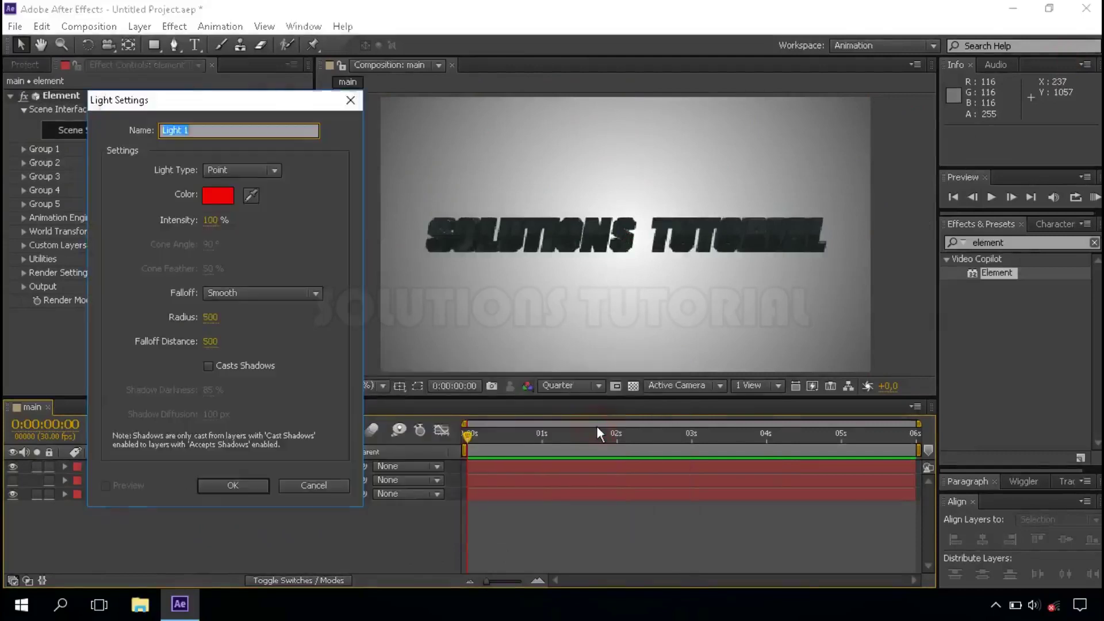
{"action": "left_click_drag", "start_coordinate": [242, 105], "coordinate": [608, 110]}
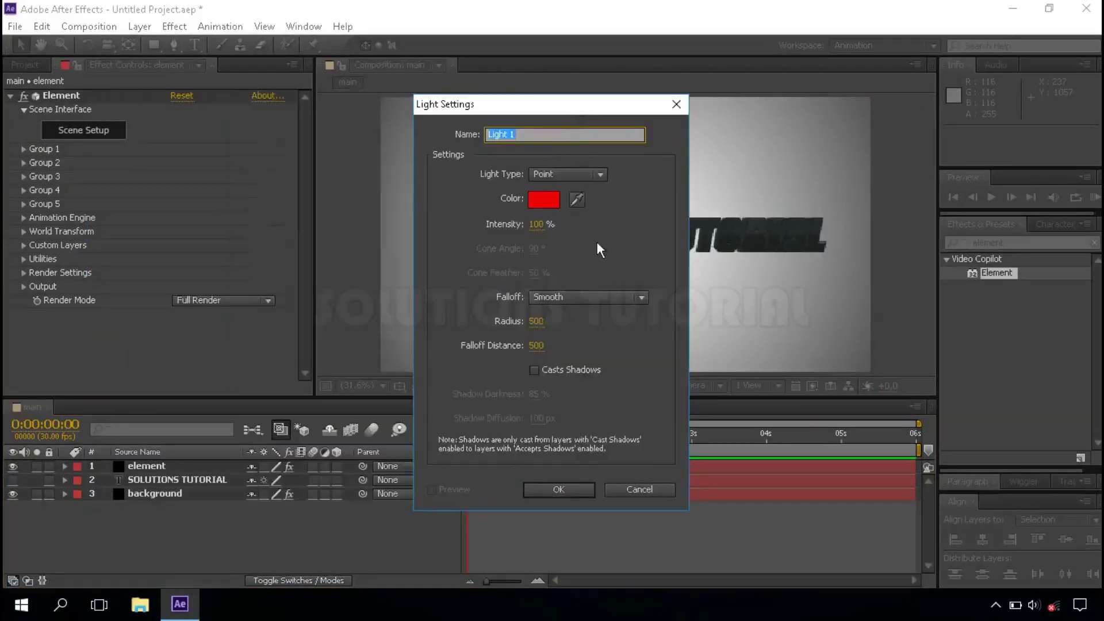
{"action": "left_click", "coordinate": [532, 173]}
{"action": "left_click", "coordinate": [595, 195]}
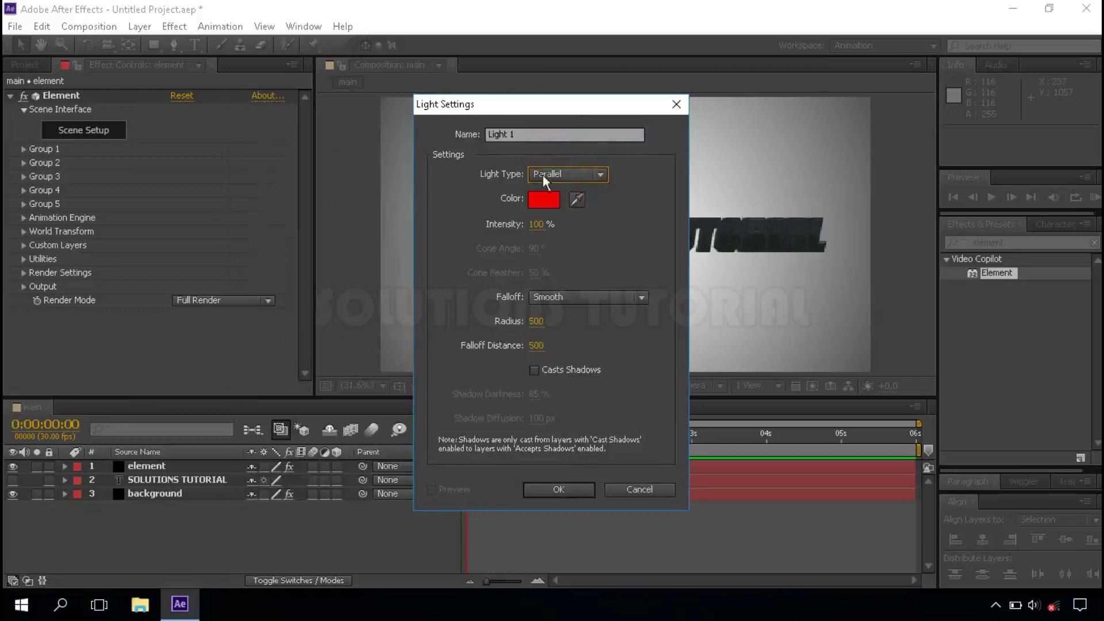
- Make the parallel light white, enable shadow casting for it and create the light
{"action": "left_click", "coordinate": [543, 199]}
{"action": "left_click", "coordinate": [211, 268]}
{"action": "left_click_drag", "start_coordinate": [168, 260], "coordinate": [121, 240]}
{"action": "left_click", "coordinate": [472, 240]}
{"action": "left_click", "coordinate": [535, 371]}
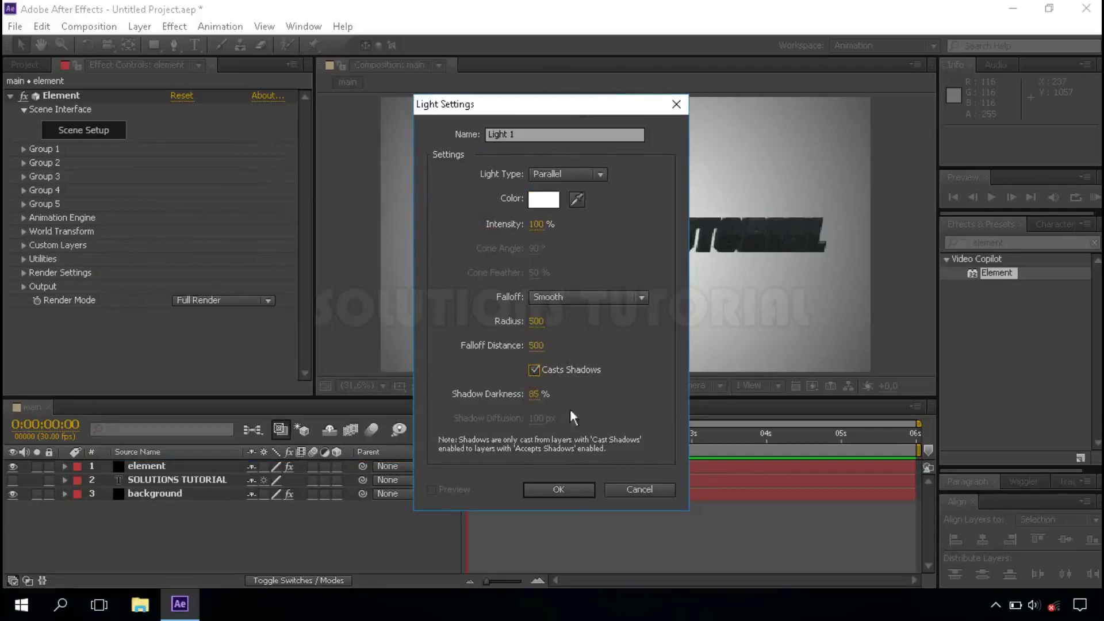
{"action": "left_click", "coordinate": [552, 492]}
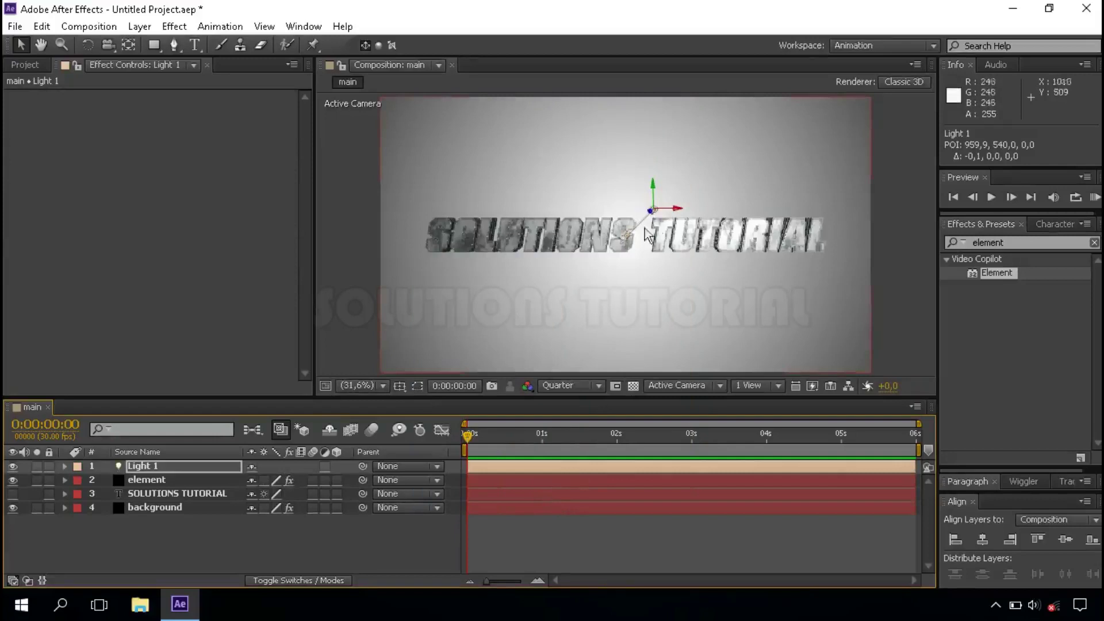
- Shift Light 1 horizontally to just above the end of the word SOLUTIONS and deselect it
{"action": "mouse_move", "coordinate": [678, 210]}
{"action": "left_mouse_down"}
{"action": "mouse_move", "coordinate": [635, 214]}
{"action": "mouse_move", "coordinate": [655, 208]}
{"action": "mouse_move", "coordinate": [628, 257]}
{"action": "mouse_move", "coordinate": [633, 292]}
{"action": "left_mouse_up"}
{"action": "left_click", "coordinate": [376, 542]}
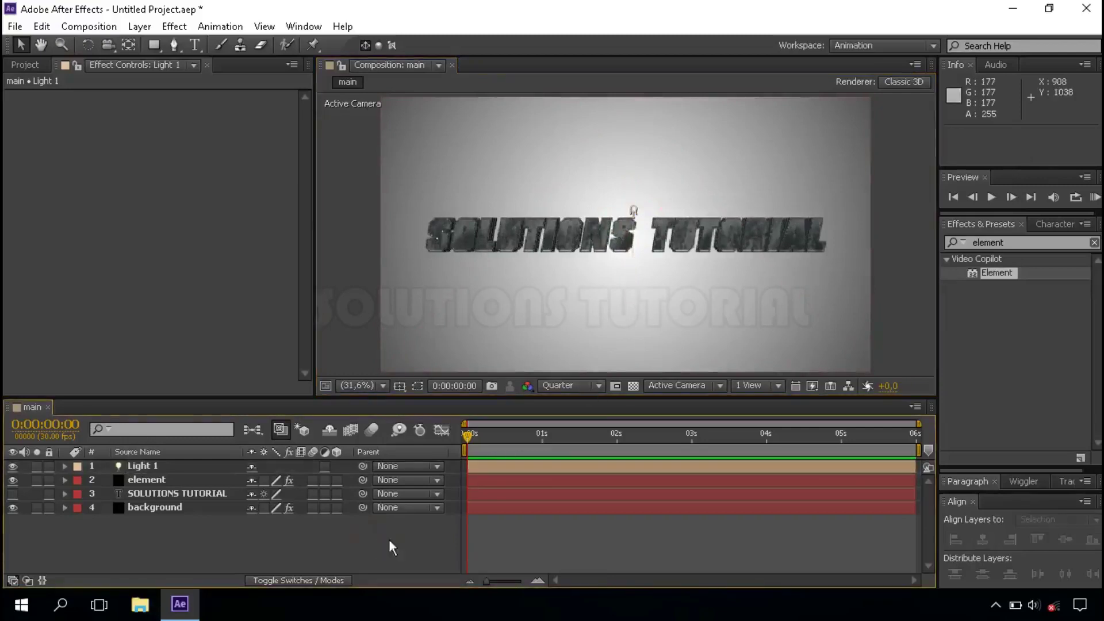
- Start a second light layer and set its light type to Point
{"action": "right_click", "coordinate": [382, 534]}
{"action": "mouse_move", "coordinate": [616, 364]}
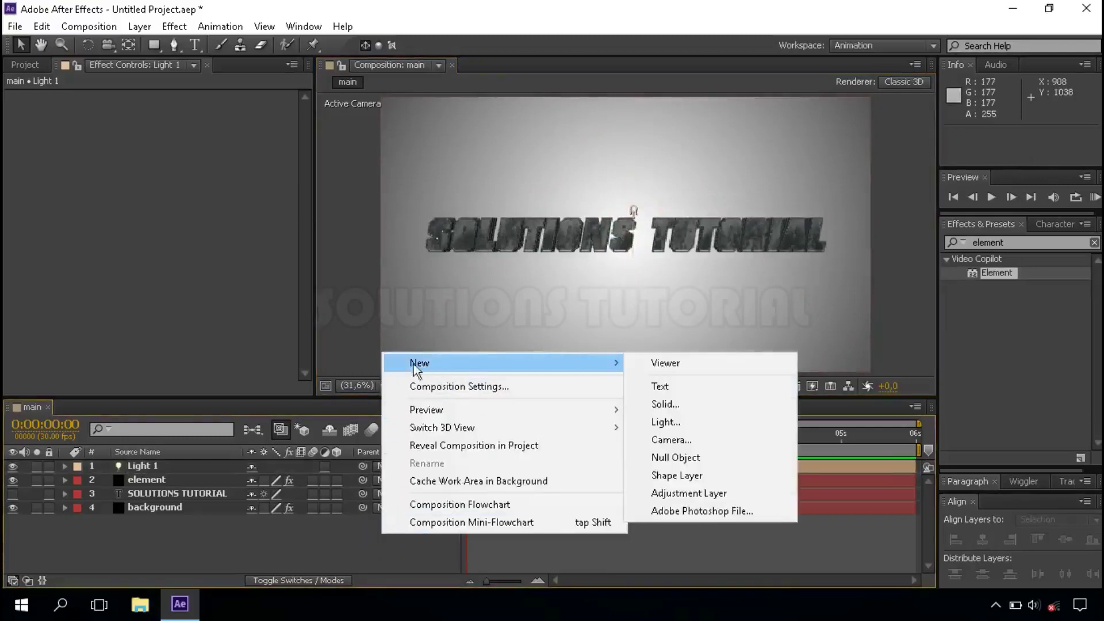
{"action": "left_click", "coordinate": [679, 423]}
{"action": "left_click", "coordinate": [556, 178]}
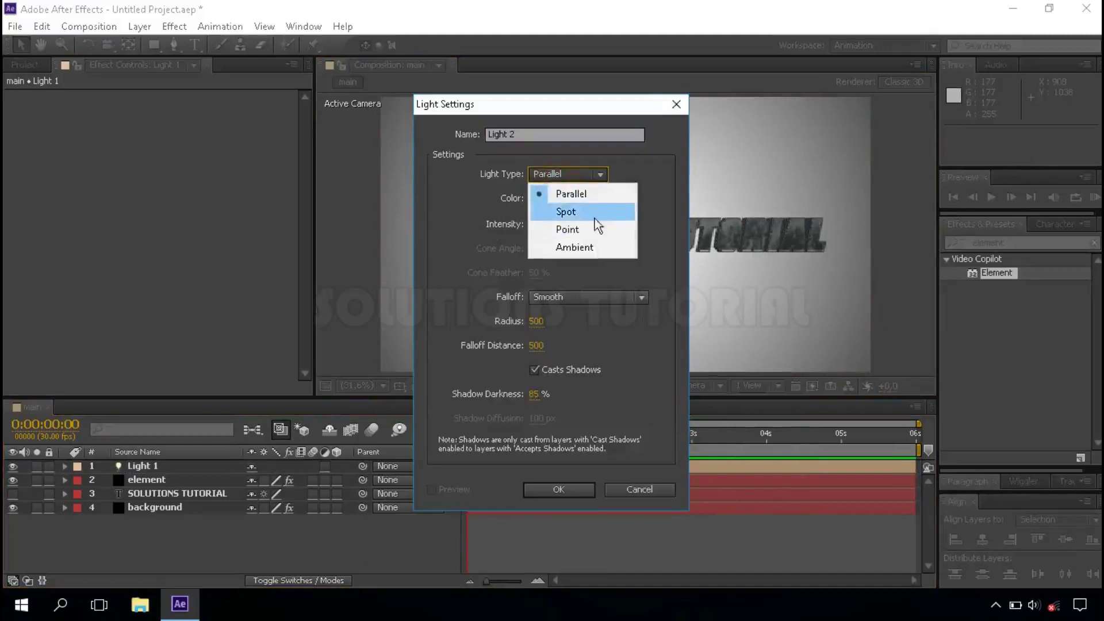
{"action": "left_click", "coordinate": [589, 227]}
- Make the second light blue, disable its shadow casting and create it
{"action": "left_click", "coordinate": [543, 201]}
{"action": "left_click", "coordinate": [346, 307]}
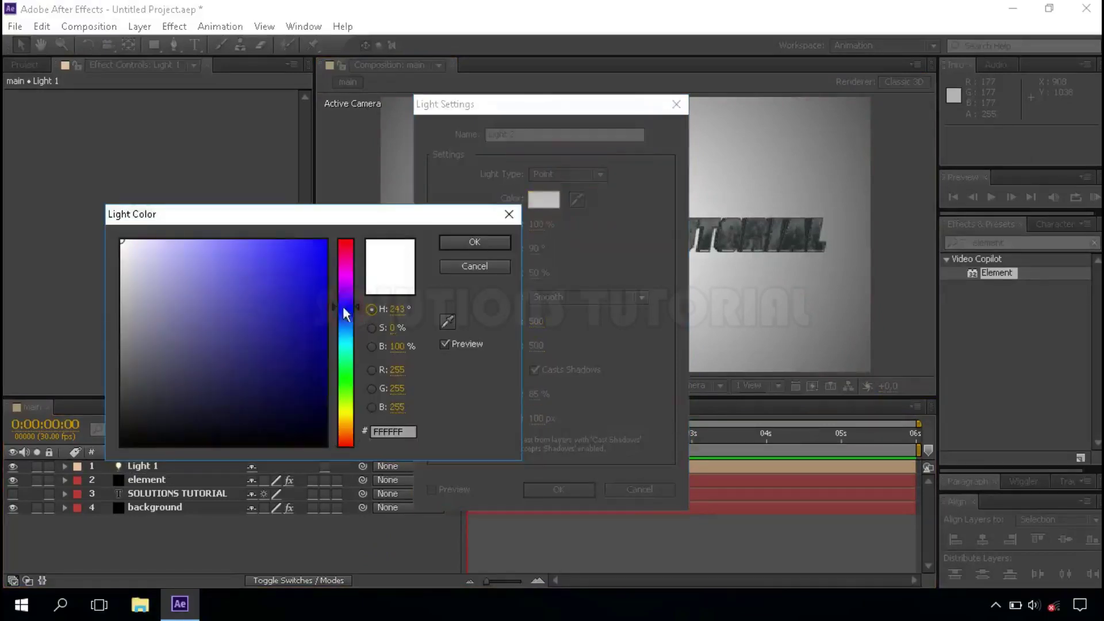
{"action": "left_click_drag", "start_coordinate": [305, 256], "coordinate": [393, 210]}
{"action": "left_click", "coordinate": [475, 243]}
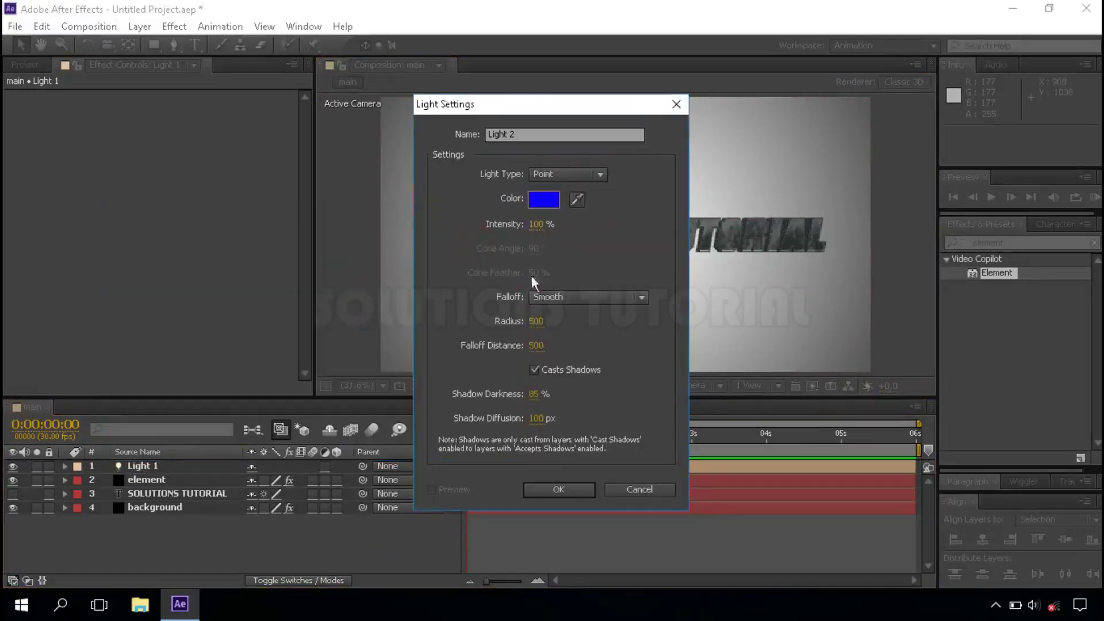
{"action": "left_click", "coordinate": [535, 370]}
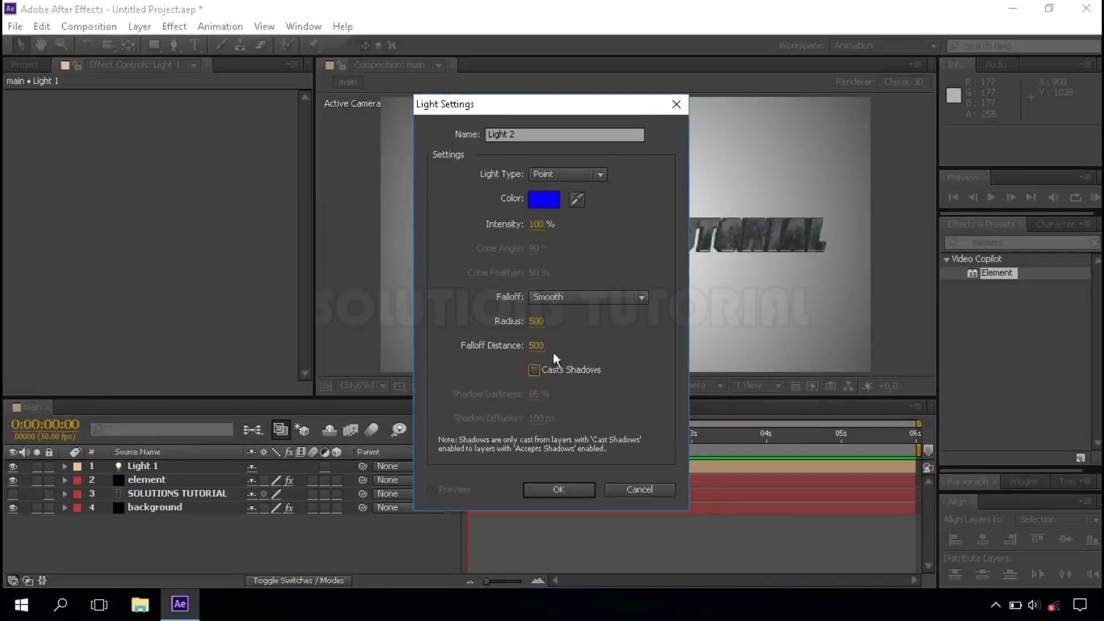
{"action": "left_click", "coordinate": [570, 489]}
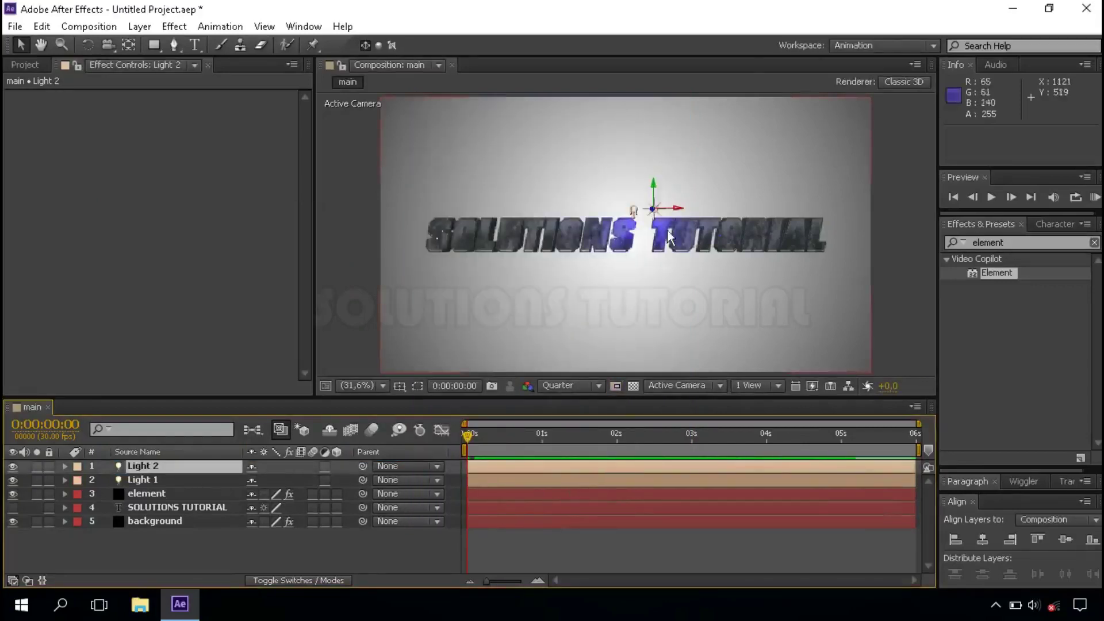
- Move Light 2 to the upper-left corner of the frame, at about 324, 213, and deselect it
{"action": "left_click_drag", "start_coordinate": [672, 209], "coordinate": [497, 216]}
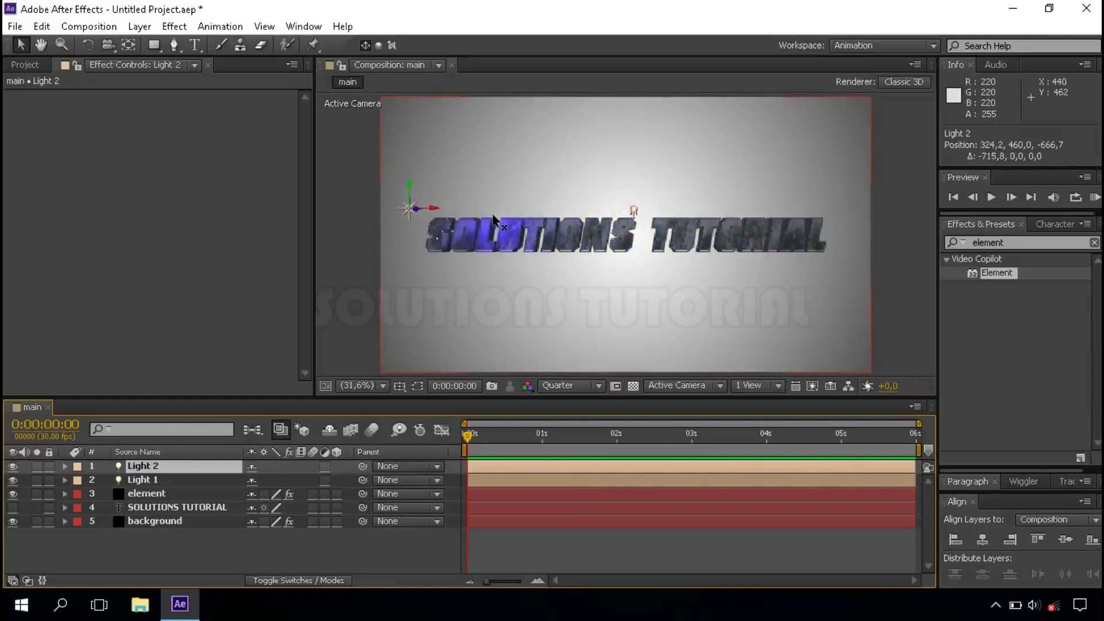
{"action": "left_click_drag", "start_coordinate": [410, 192], "coordinate": [412, 127]}
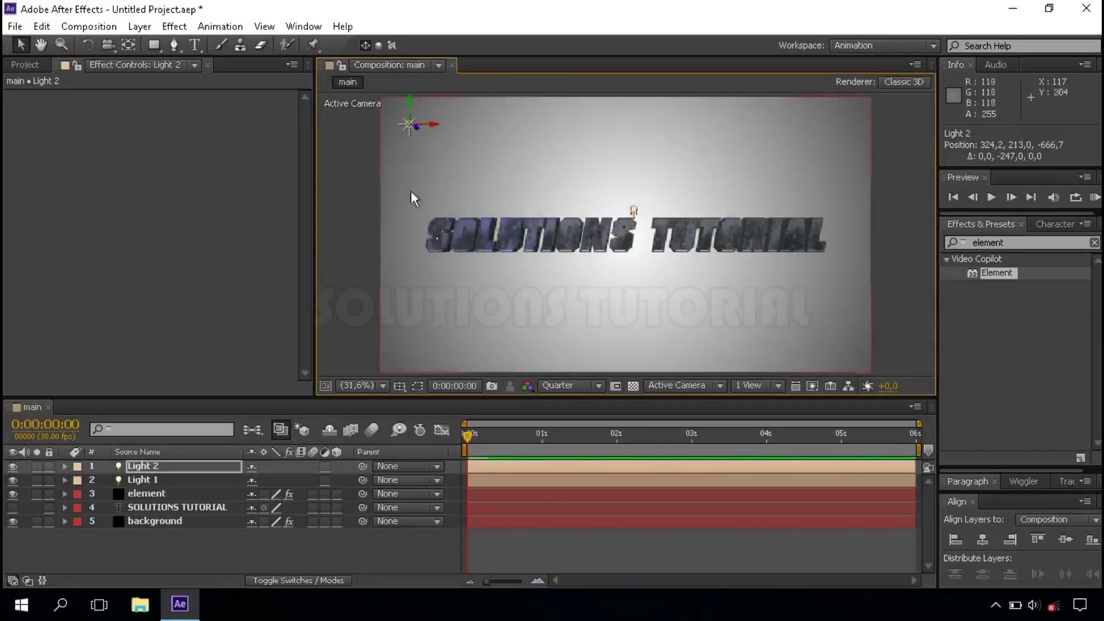
{"action": "left_click", "coordinate": [272, 540]}
- Add a third point light in red (FF0000) and move it to the frame's upper-right corner, at about 1594, 216
{"action": "right_click", "coordinate": [278, 548]}
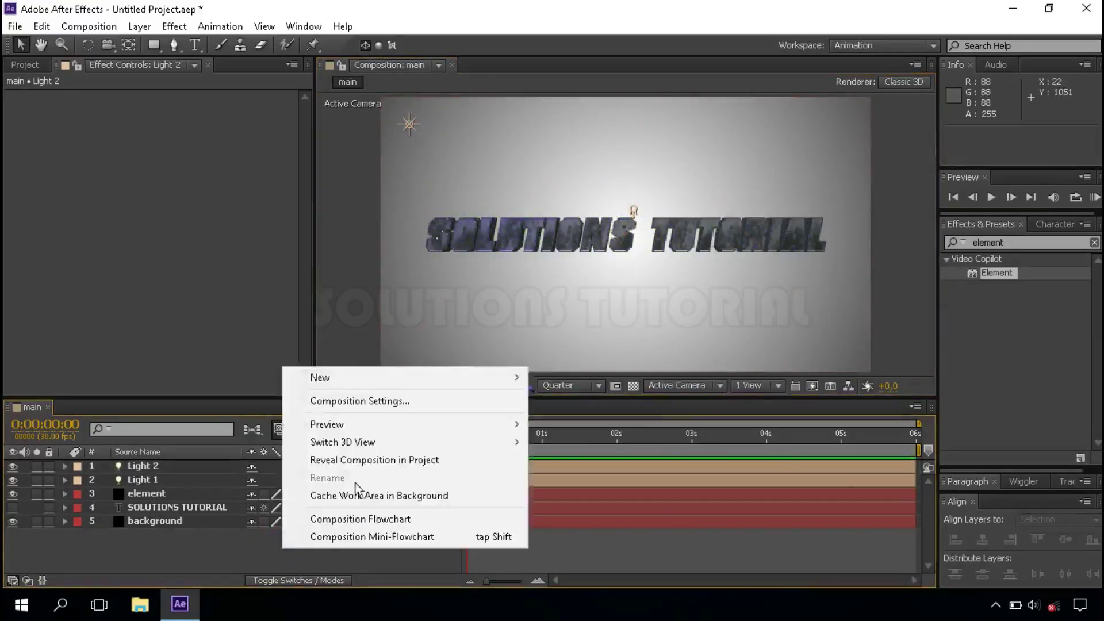
{"action": "mouse_move", "coordinate": [481, 380]}
{"action": "left_click", "coordinate": [589, 434]}
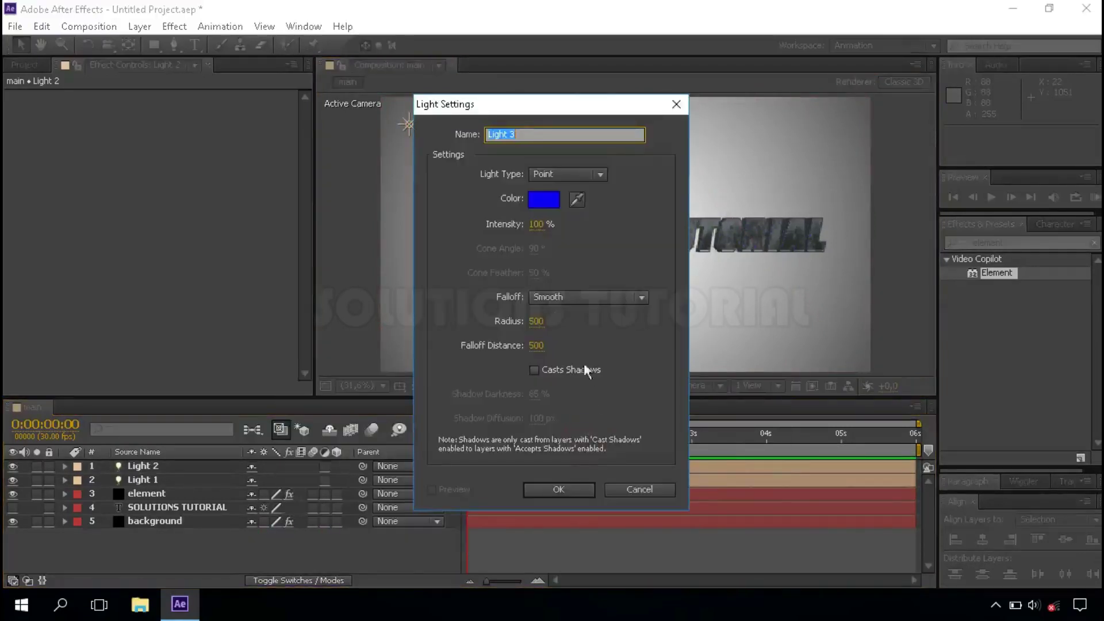
{"action": "left_click", "coordinate": [544, 199]}
{"action": "left_click_drag", "start_coordinate": [349, 293], "coordinate": [351, 230]}
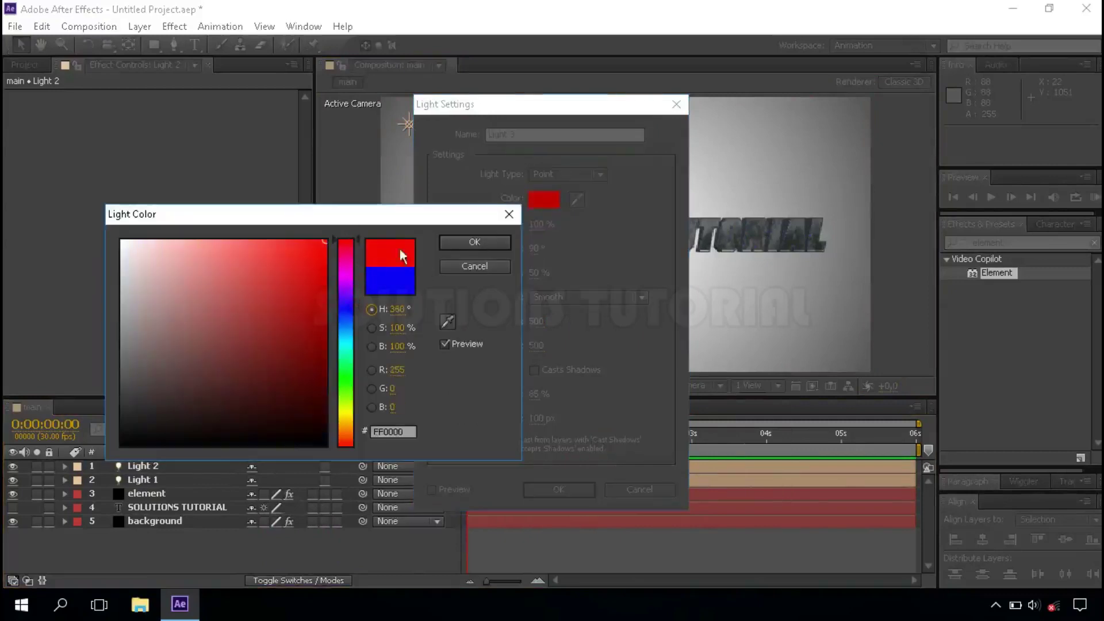
{"action": "left_click", "coordinate": [478, 244]}
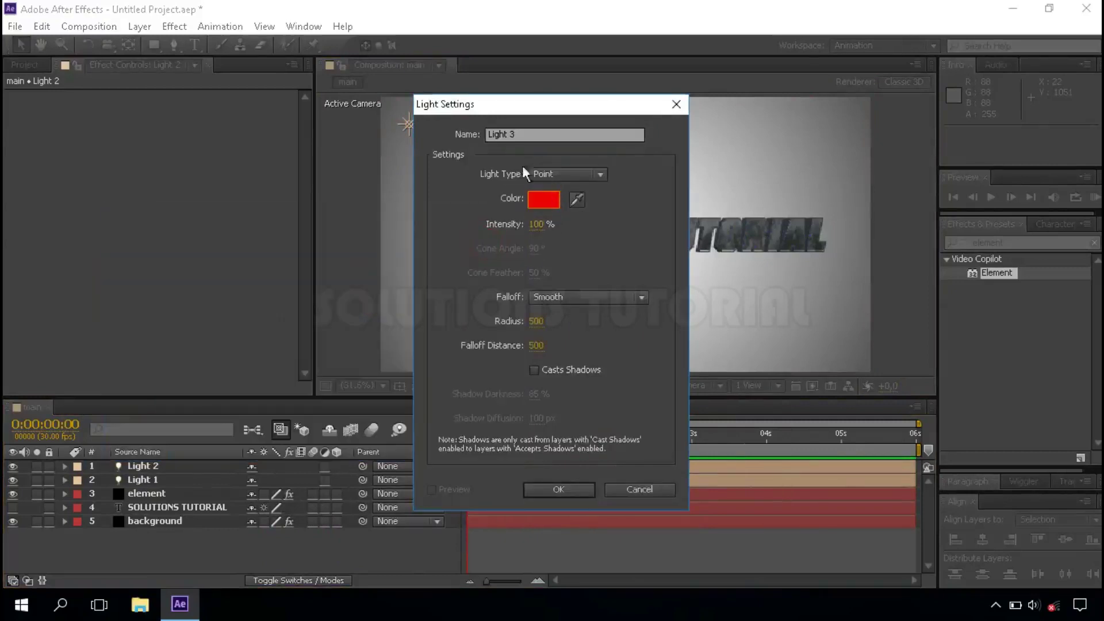
{"action": "left_click", "coordinate": [561, 490]}
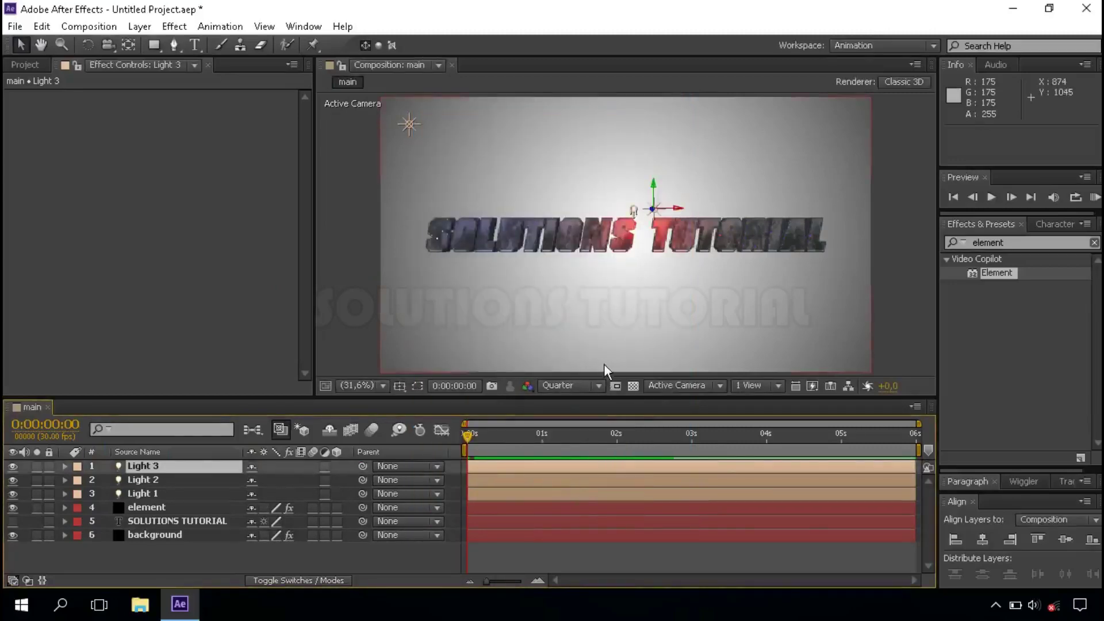
{"action": "left_click_drag", "start_coordinate": [677, 210], "coordinate": [845, 137]}
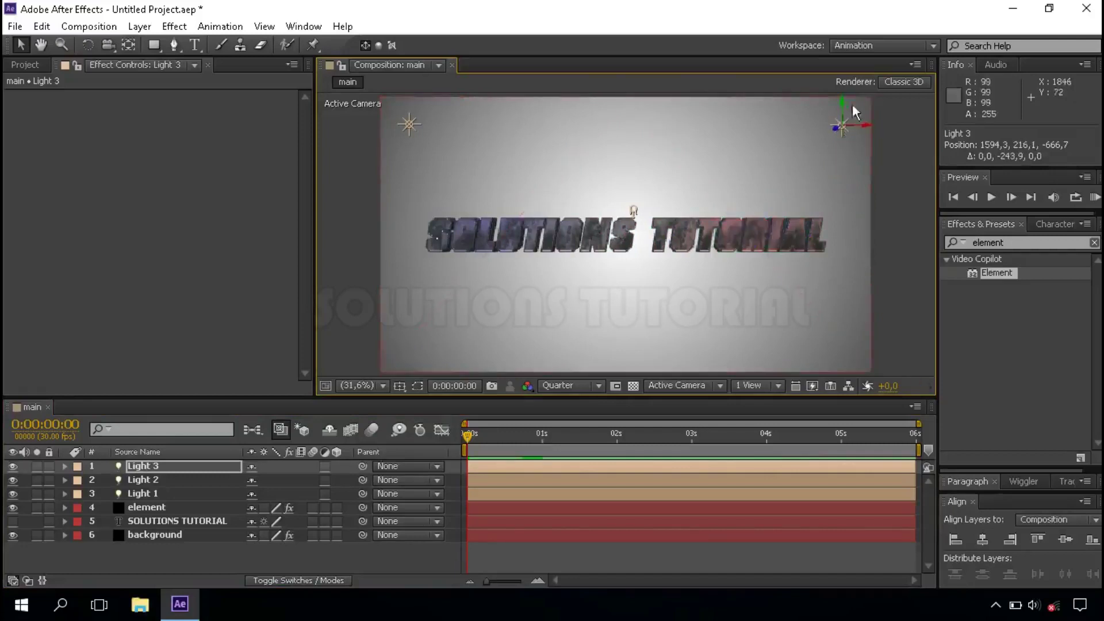
- In the Top view, move Light 3 beside the end of the word TUTORIAL, to about 1774, 1460, -3
{"action": "left_click", "coordinate": [682, 385]}
{"action": "left_click", "coordinate": [679, 458]}
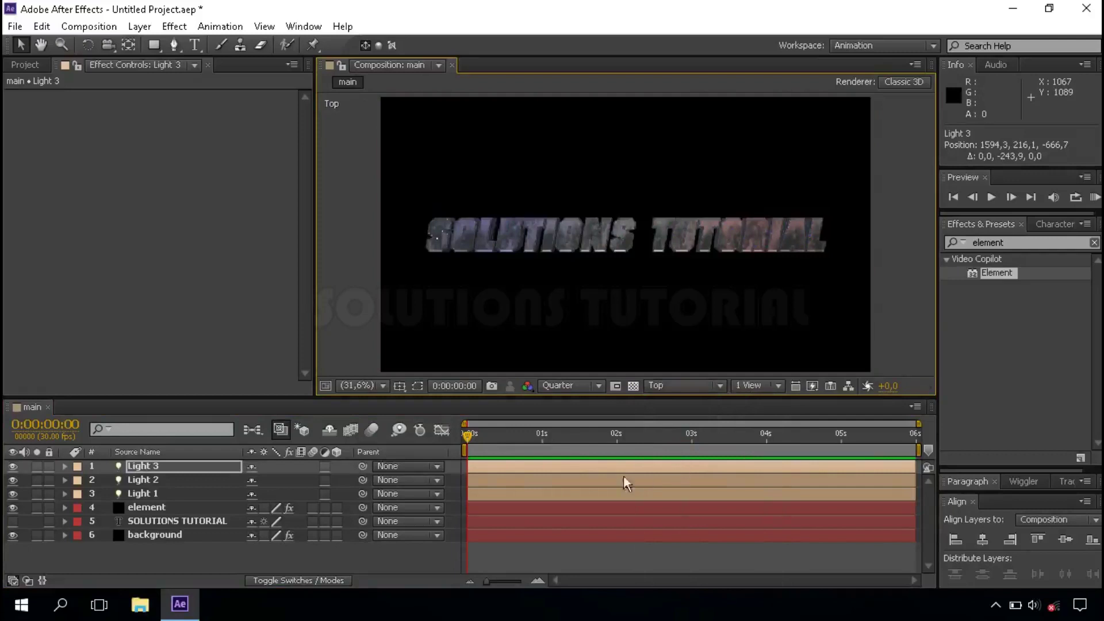
{"action": "left_click", "coordinate": [185, 464]}
{"action": "left_click", "coordinate": [374, 386]}
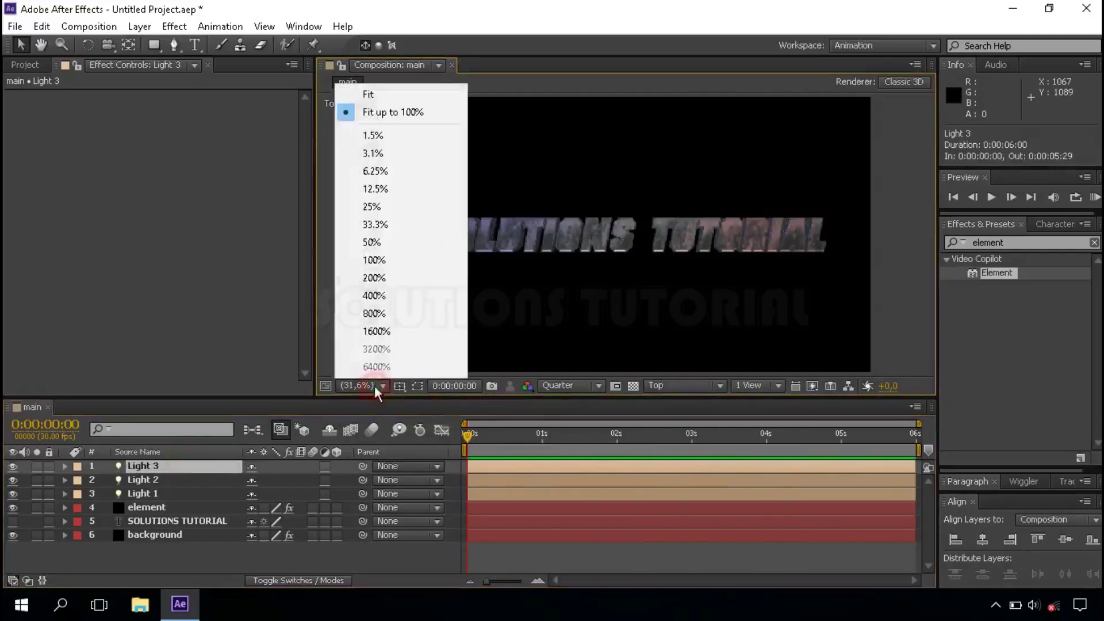
{"action": "left_click", "coordinate": [380, 224]}
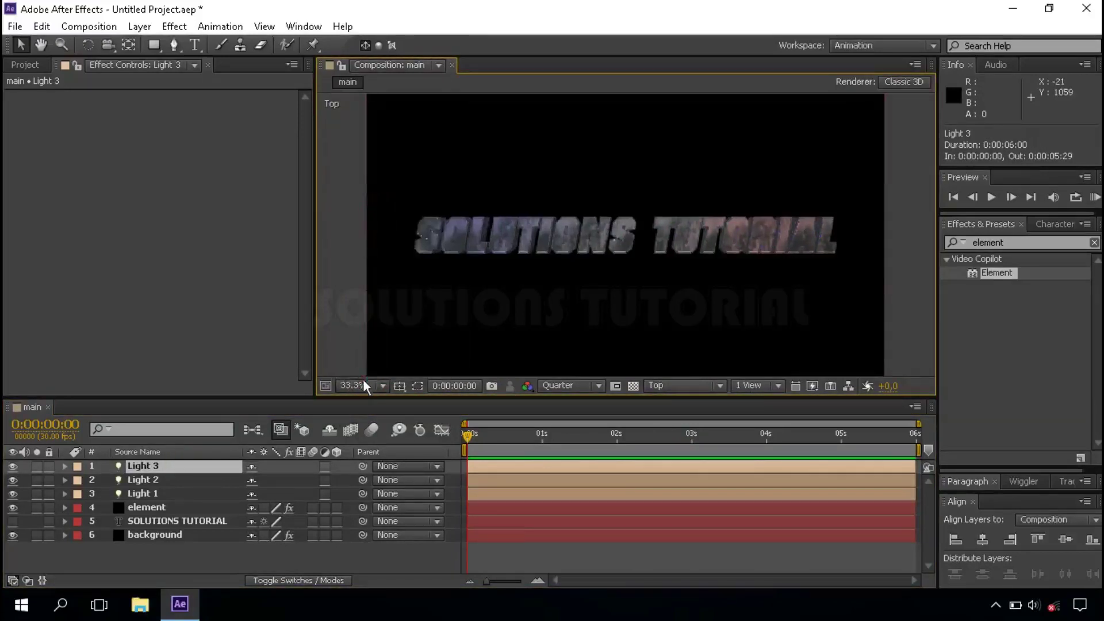
{"action": "left_click", "coordinate": [374, 385]}
{"action": "left_click", "coordinate": [377, 205]}
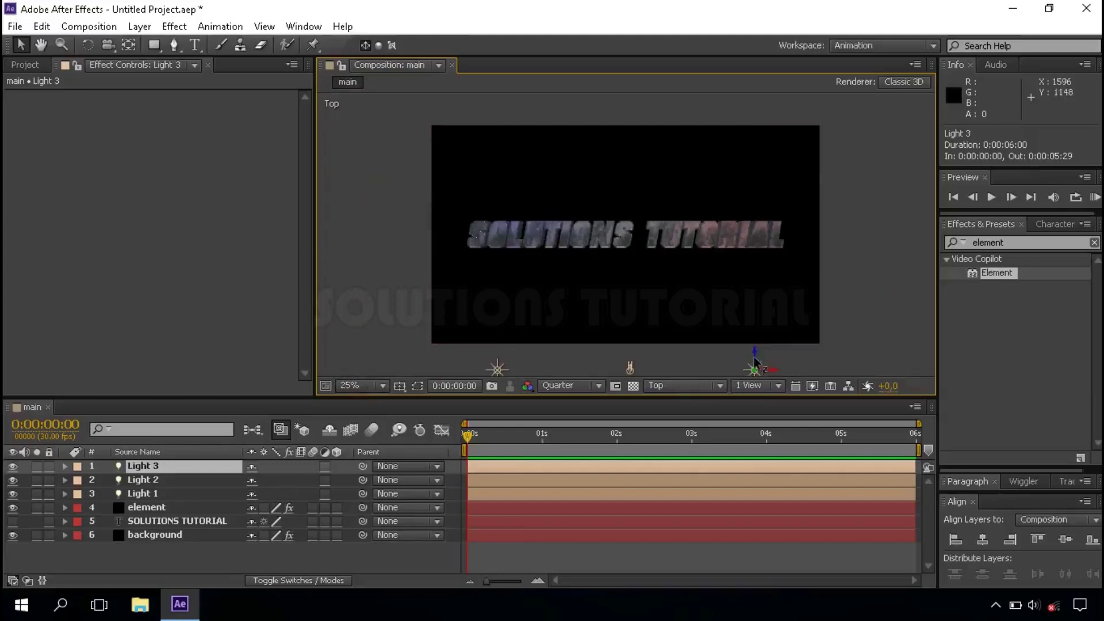
{"action": "left_click_drag", "start_coordinate": [756, 362], "coordinate": [443, 144]}
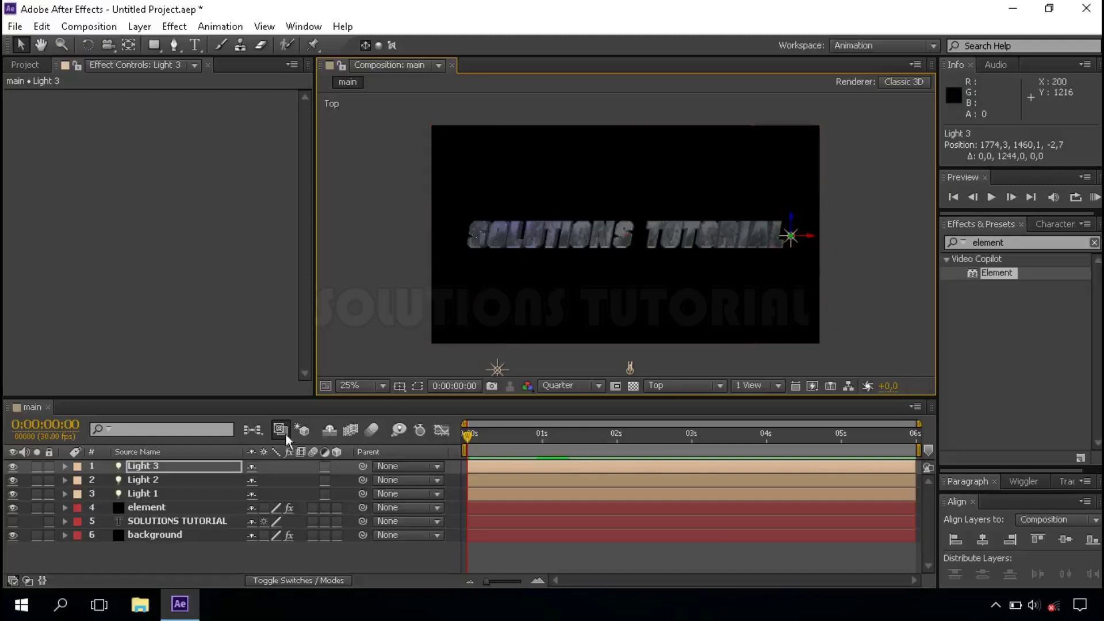
- Move Light 2 beside the start of the title, to about 128, -2091, 5, and return to the Active Camera view
{"action": "left_click", "coordinate": [141, 481]}
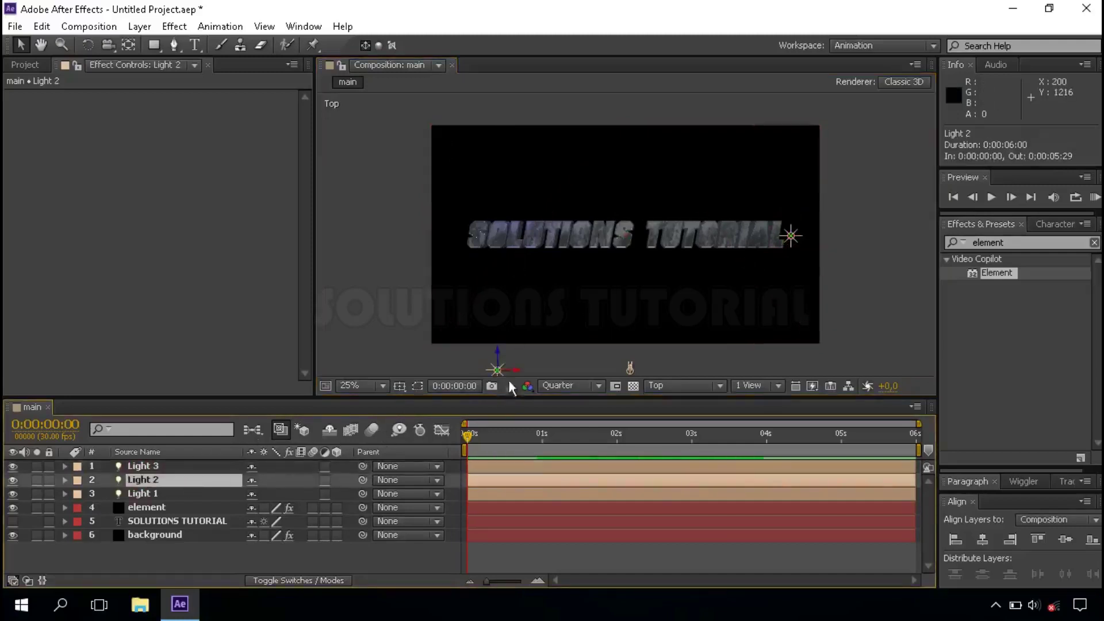
{"action": "left_click_drag", "start_coordinate": [497, 355], "coordinate": [827, 138]}
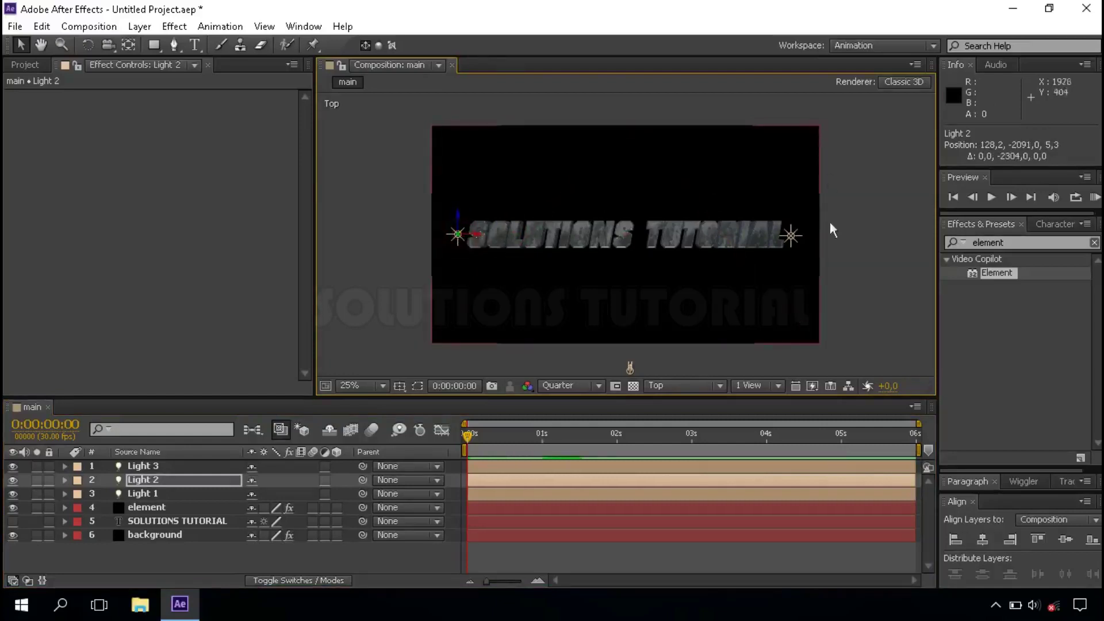
{"action": "left_click", "coordinate": [667, 386]}
{"action": "left_click", "coordinate": [729, 406]}
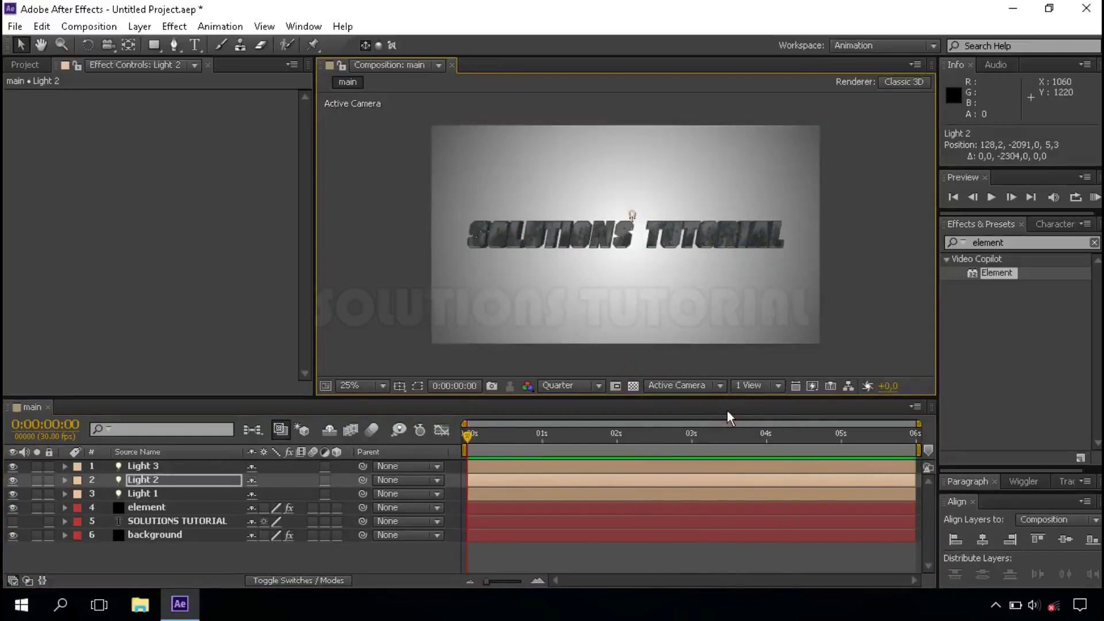
- Enable the Twist deformation in the Particle Look settings of Group 1 on the element layer's Element effect
{"action": "left_click", "coordinate": [155, 509]}
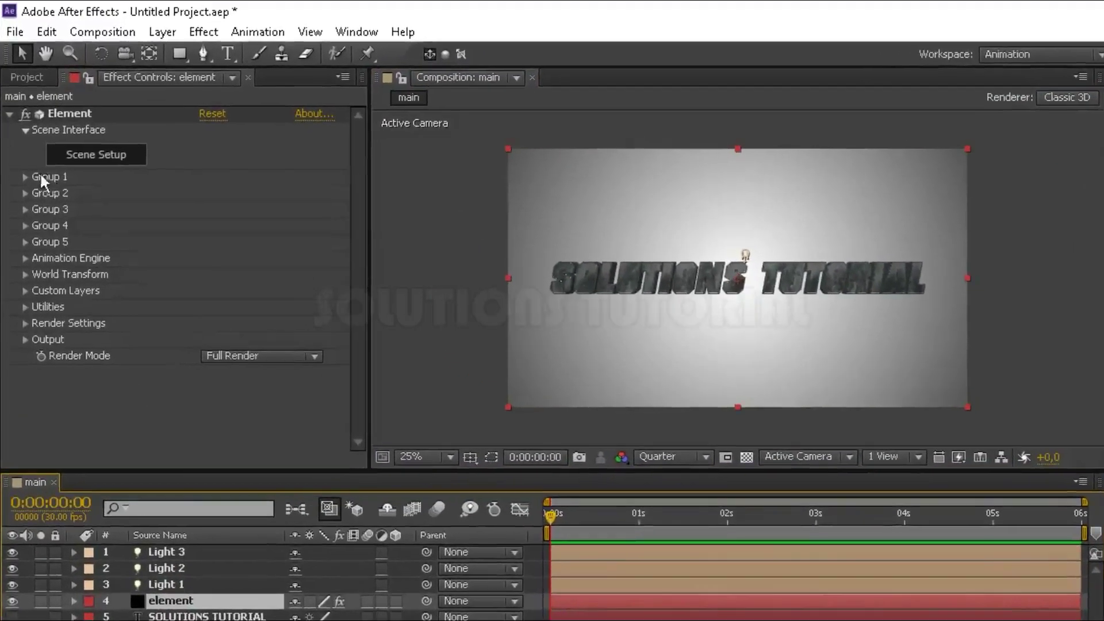
{"action": "left_click", "coordinate": [25, 176]}
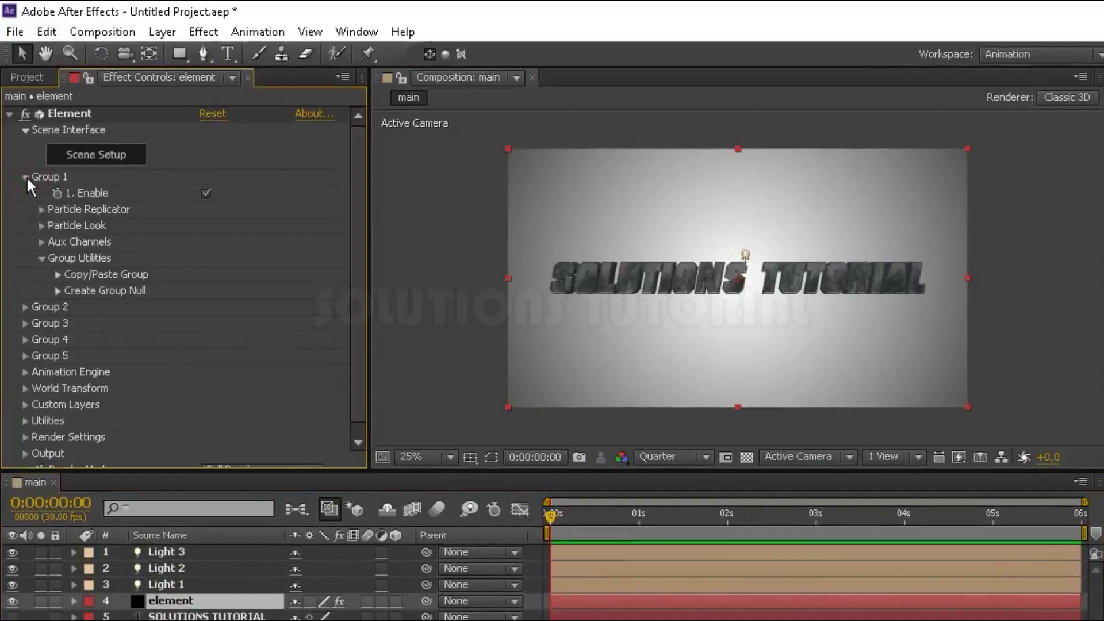
{"action": "left_click", "coordinate": [41, 226]}
{"action": "left_click", "coordinate": [58, 372]}
{"action": "scroll", "coordinate": [62, 380], "scroll_direction": "down", "scroll_amount": 2}
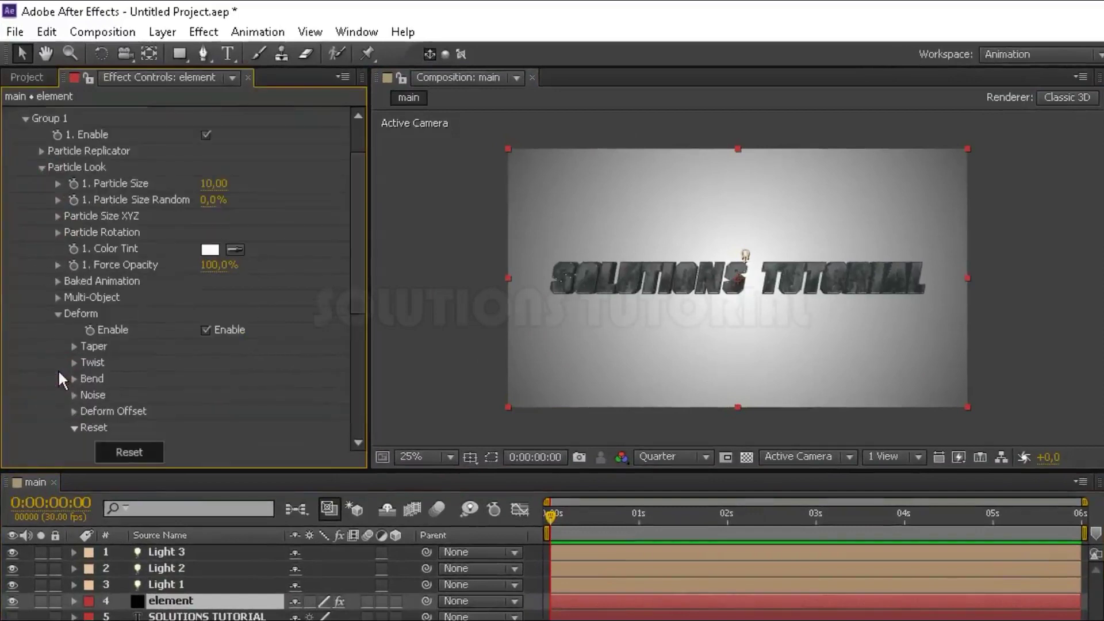
{"action": "left_click", "coordinate": [75, 362]}
{"action": "scroll", "coordinate": [77, 366], "scroll_direction": "down", "scroll_amount": 1}
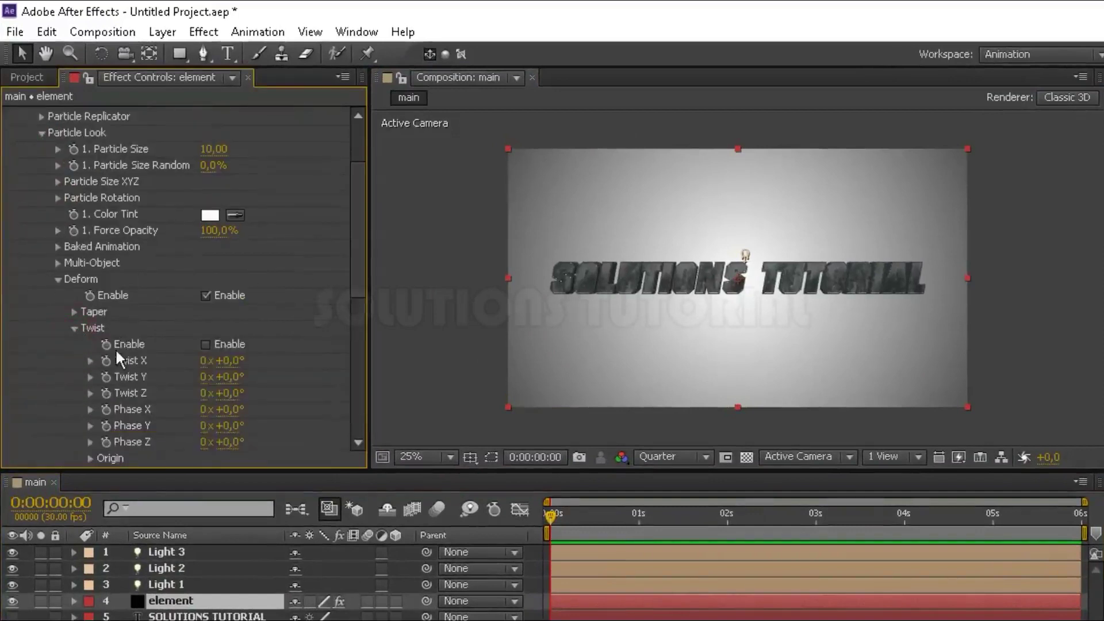
{"action": "left_click", "coordinate": [205, 345]}
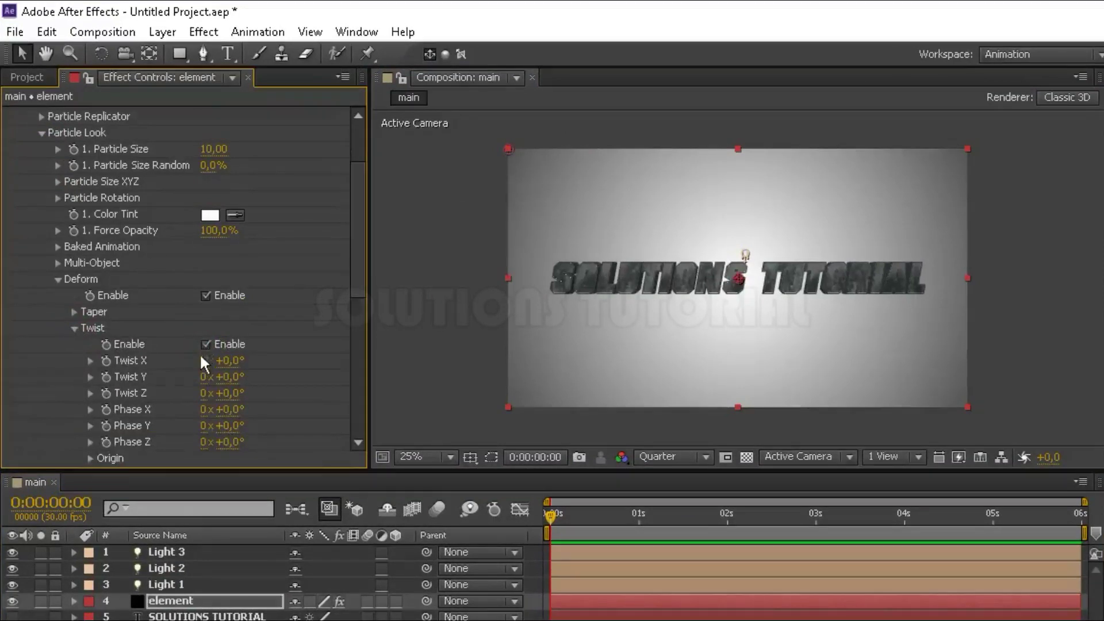
- Set Group 1's Twist X to -1 revolution
{"action": "left_click", "coordinate": [203, 361]}
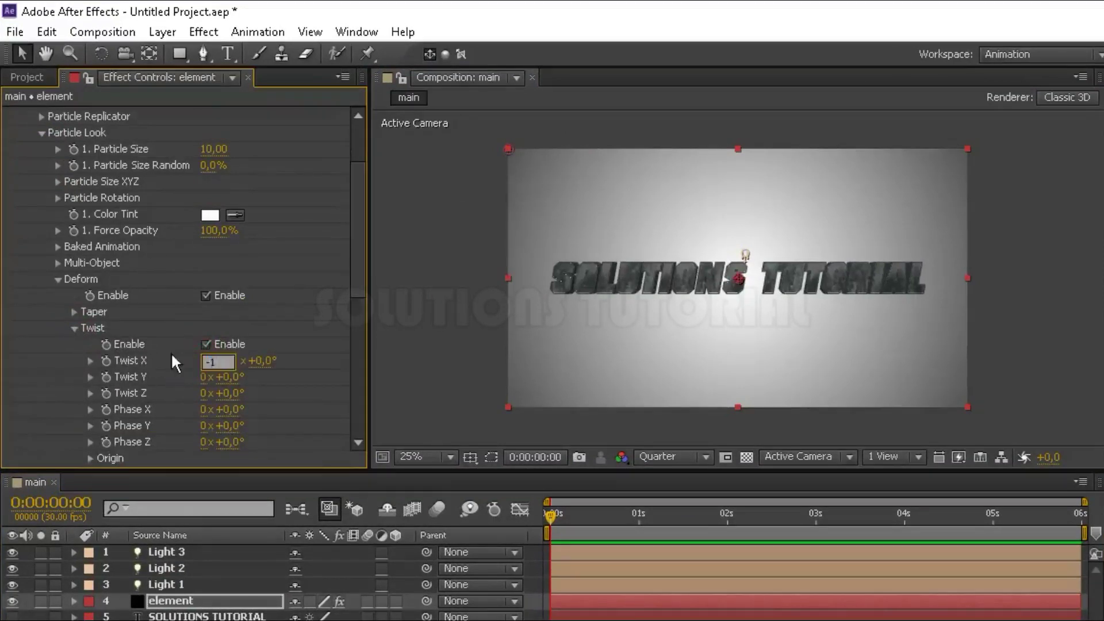
{"action": "type", "text": "-1"}
{"action": "key", "text": "Tab"}
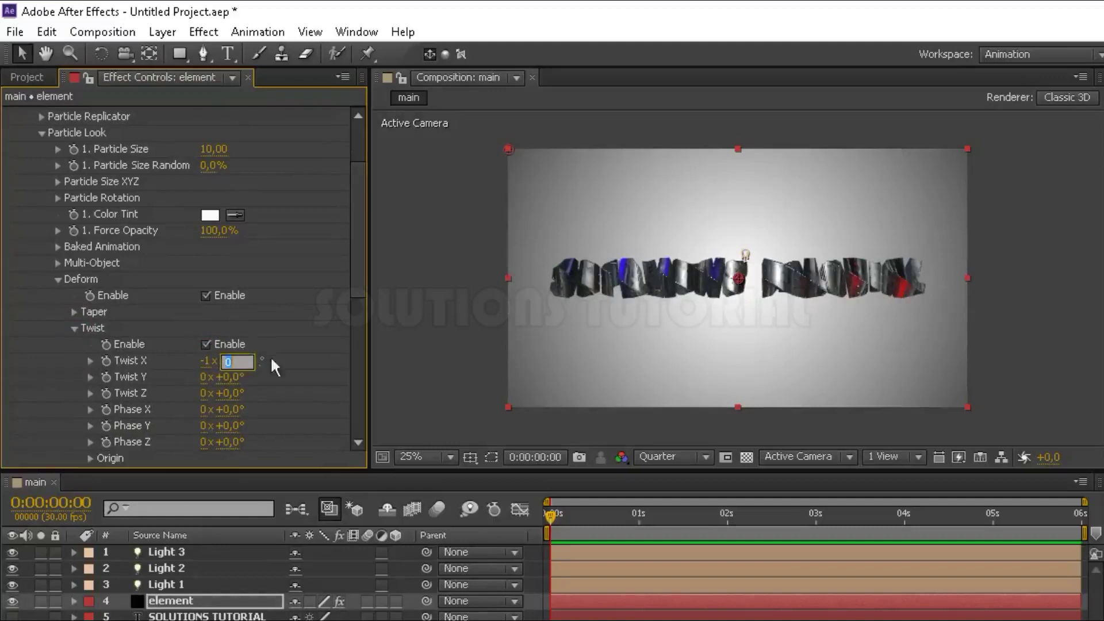
- Keyframe Group 1's Twist X from -1 revolution -35° at 0 seconds to 0 revolutions 0° at 4 seconds
{"action": "key", "text": "Return"}
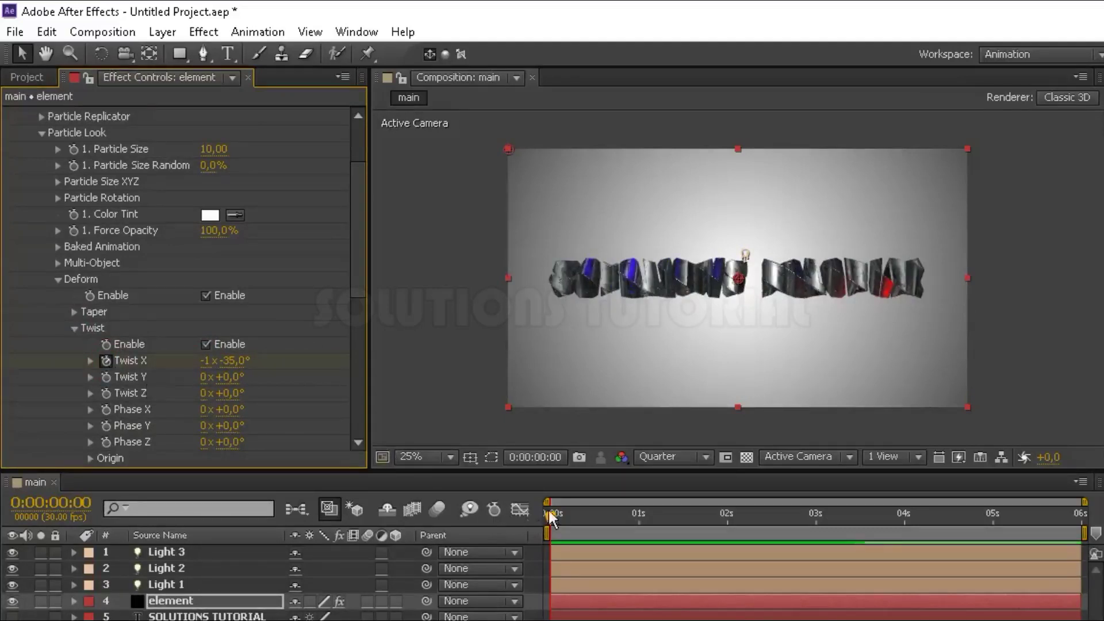
{"action": "left_click", "coordinate": [903, 522]}
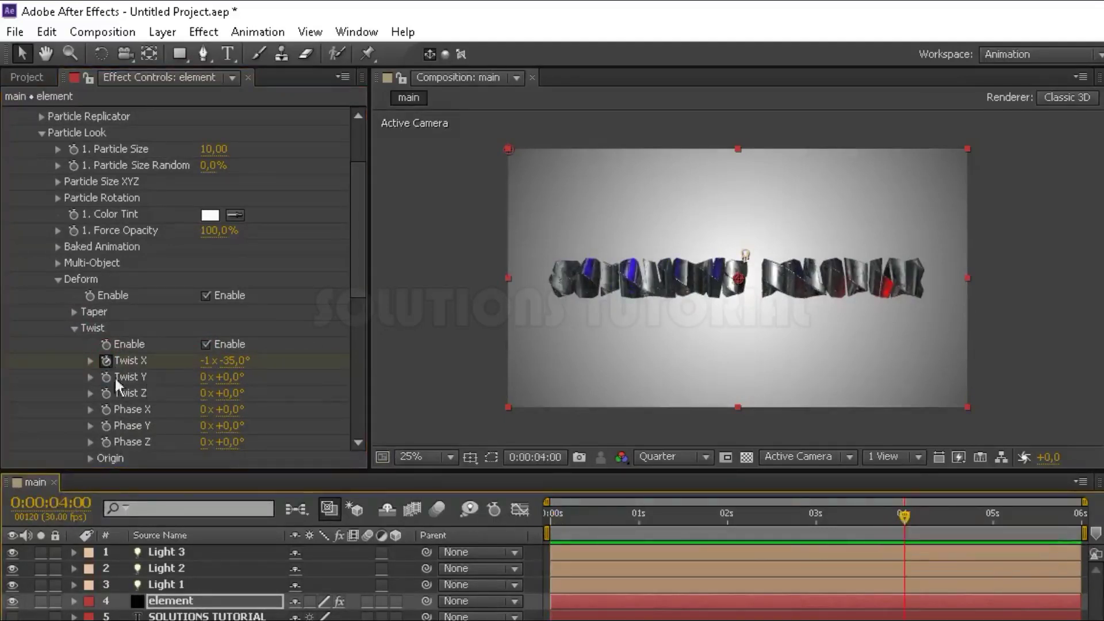
{"action": "left_click", "coordinate": [205, 361]}
{"action": "key", "text": "Return"}
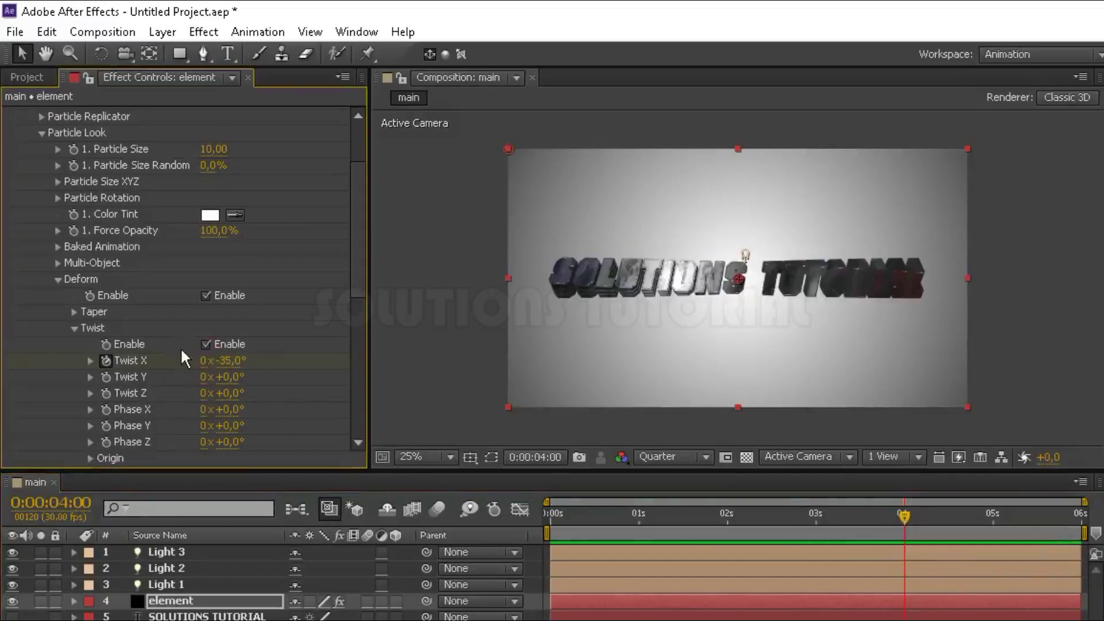
{"action": "left_click", "coordinate": [224, 361]}
{"action": "type", "text": "0"}
{"action": "key", "text": "Return"}
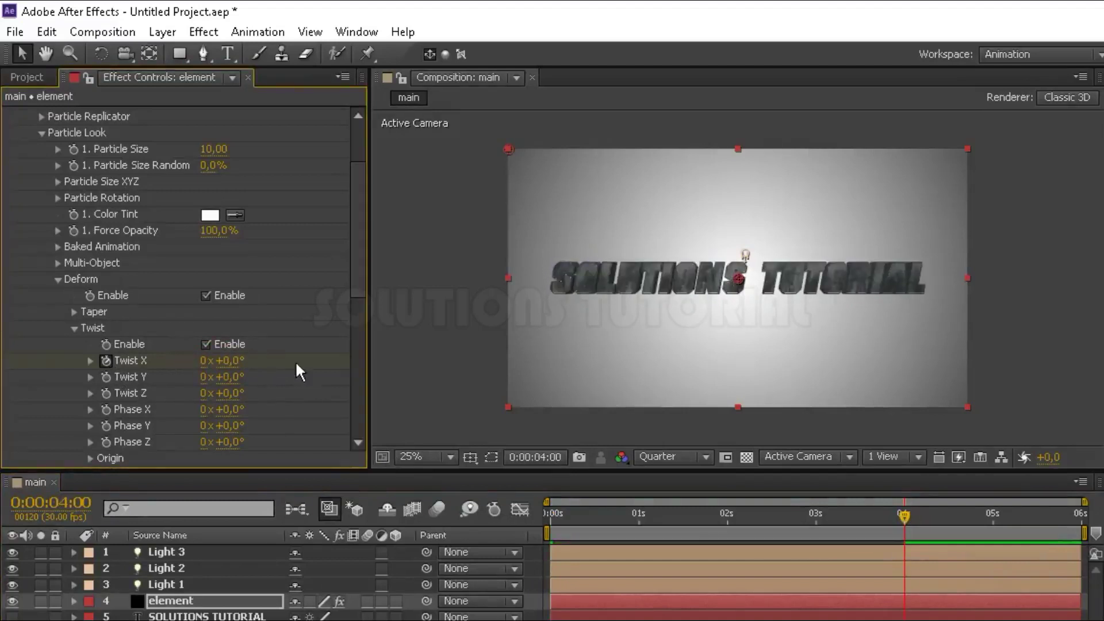
- Back at 0 seconds, enable the Bend deformation of Group 1 and set its Bend Direction to 90°
{"action": "left_click", "coordinate": [550, 510]}
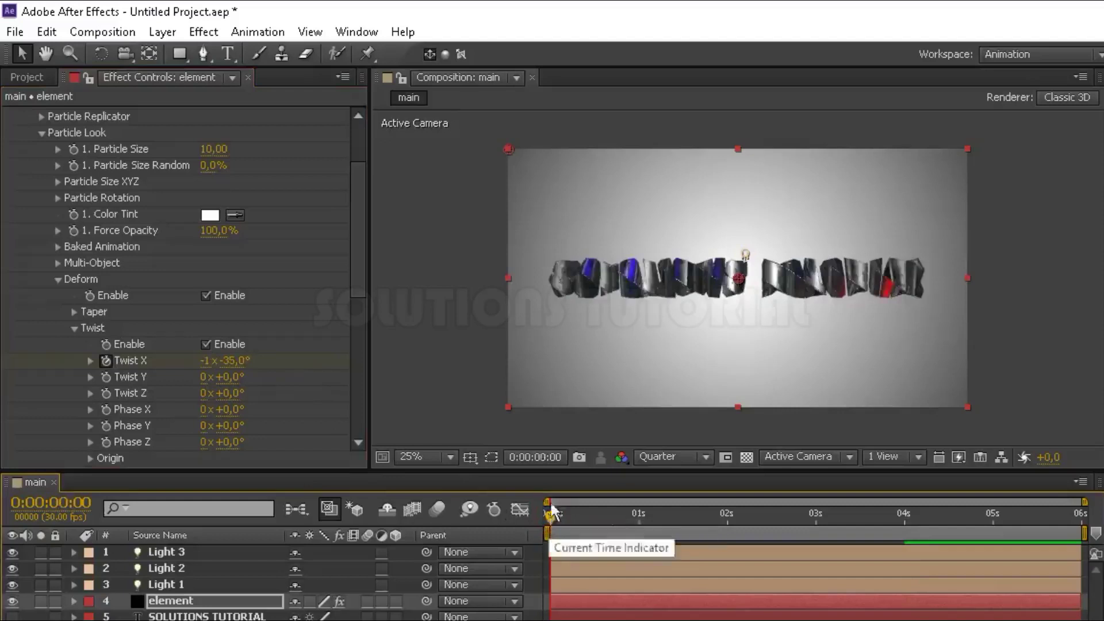
{"action": "left_click", "coordinate": [73, 328]}
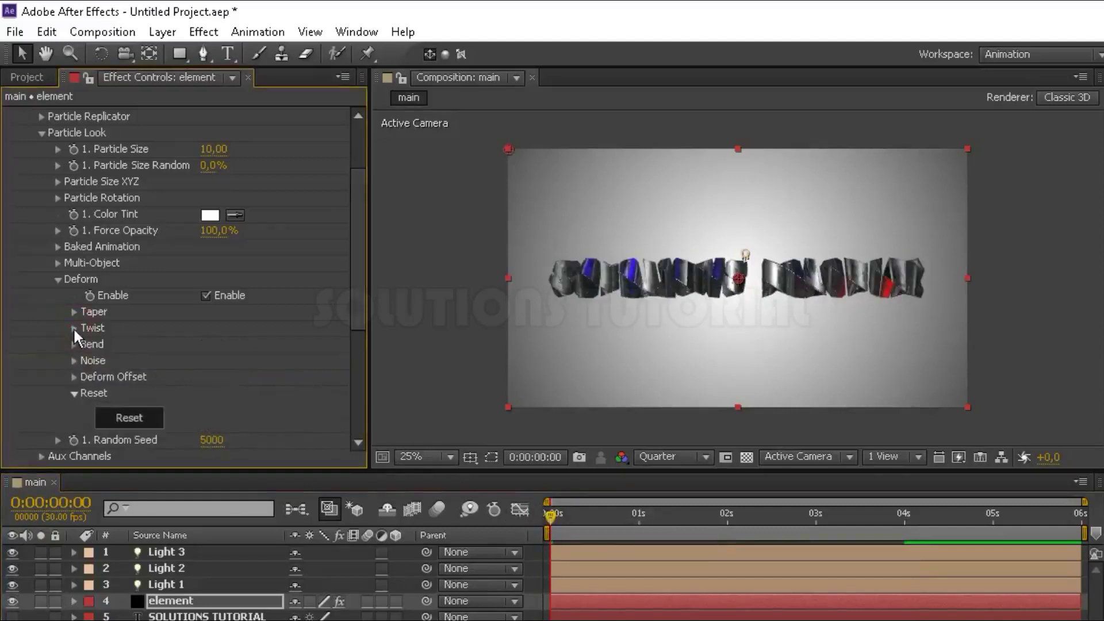
{"action": "left_click", "coordinate": [74, 344]}
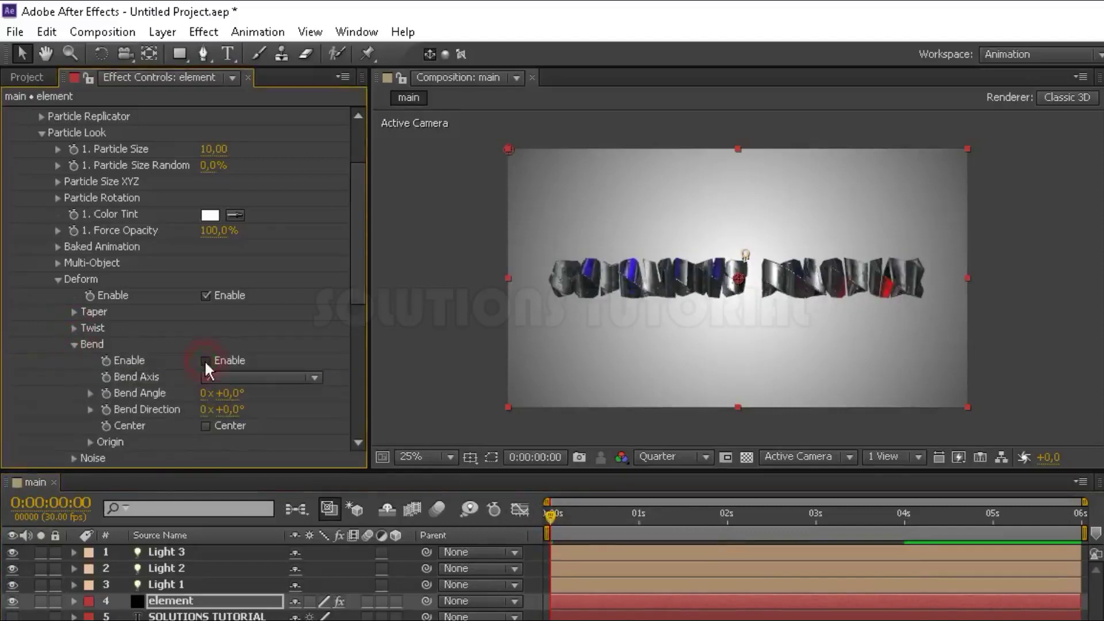
{"action": "left_click", "coordinate": [230, 410]}
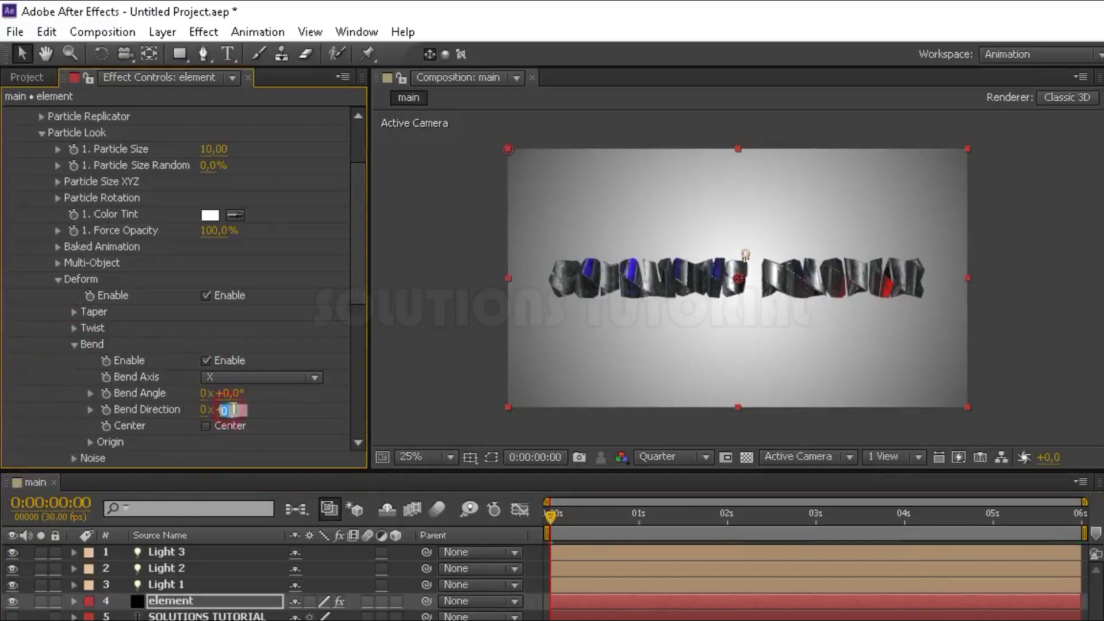
{"action": "type", "text": "90"}
{"action": "key", "text": "Return"}
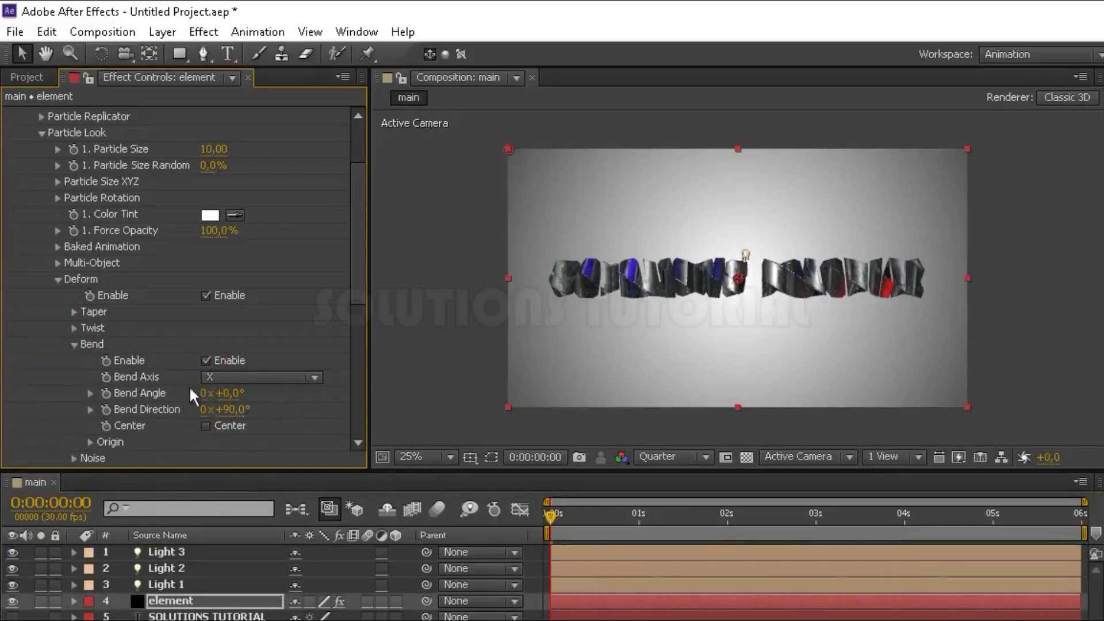
- Set the Bend Angle to -1 revolution -15° at 0 seconds and start keyframing it
{"action": "left_click", "coordinate": [205, 393]}
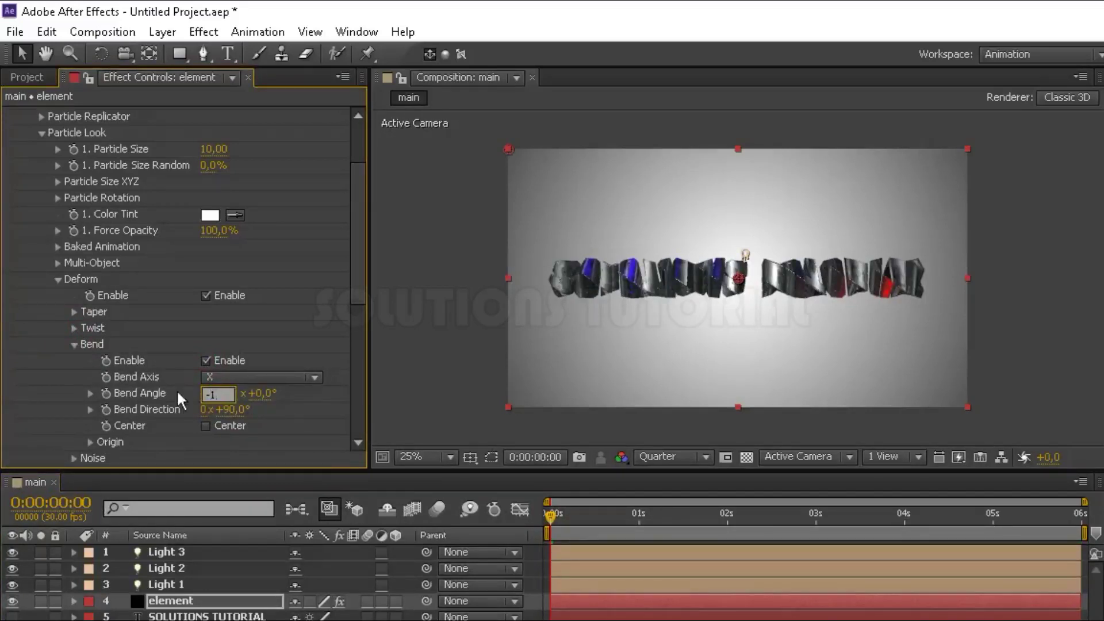
{"action": "type", "text": "-1"}
{"action": "key", "text": "Return"}
{"action": "left_click", "coordinate": [236, 393]}
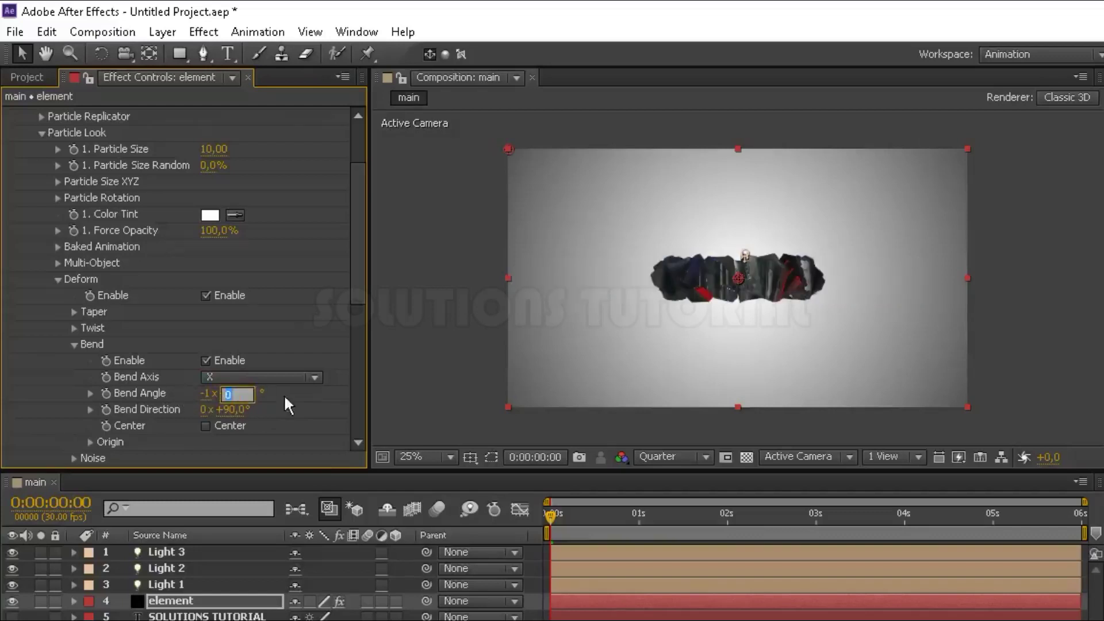
{"action": "type", "text": "-15"}
{"action": "key", "text": "Return"}
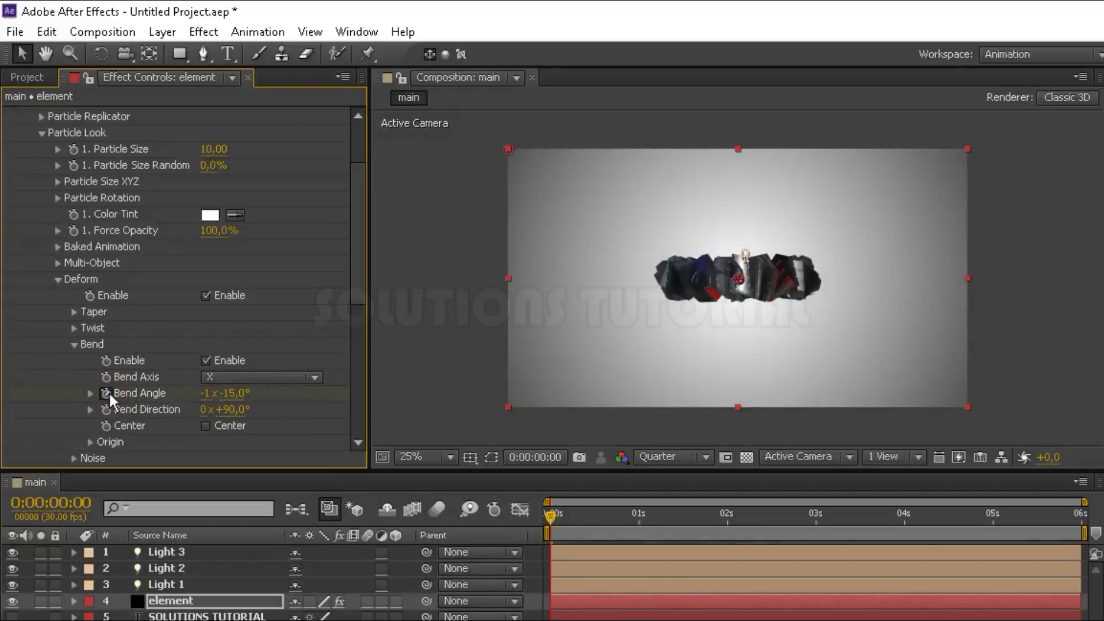
- At 4 seconds, keyframe the Bend Angle at 0 revolutions 0° so the title straightens
{"action": "left_click", "coordinate": [902, 515]}
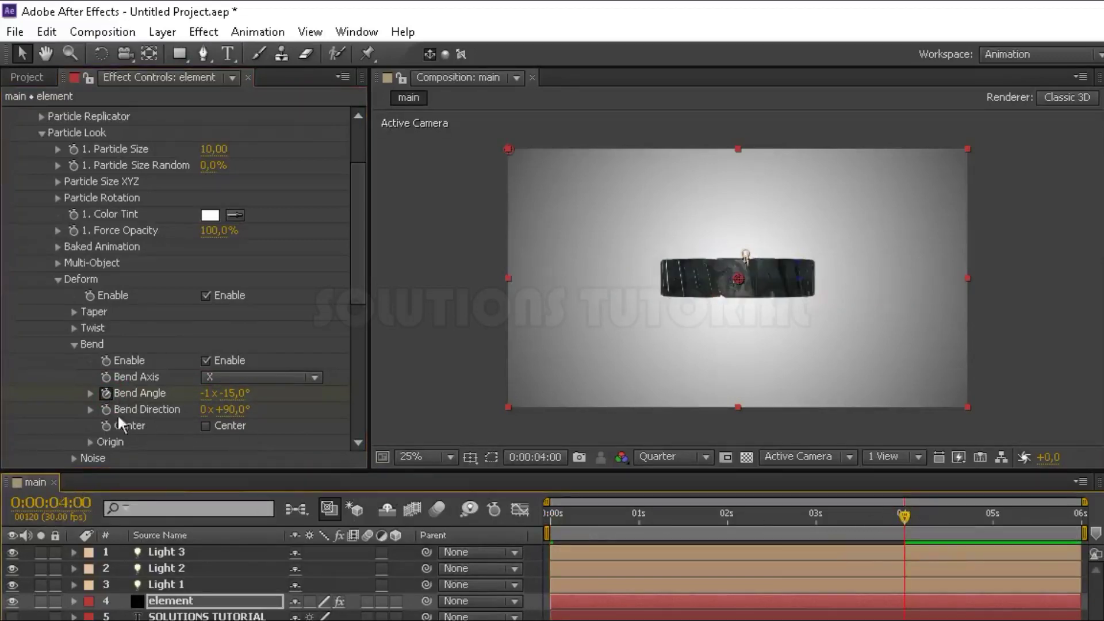
{"action": "left_click", "coordinate": [205, 393]}
{"action": "type", "text": "0"}
{"action": "key", "text": "Return"}
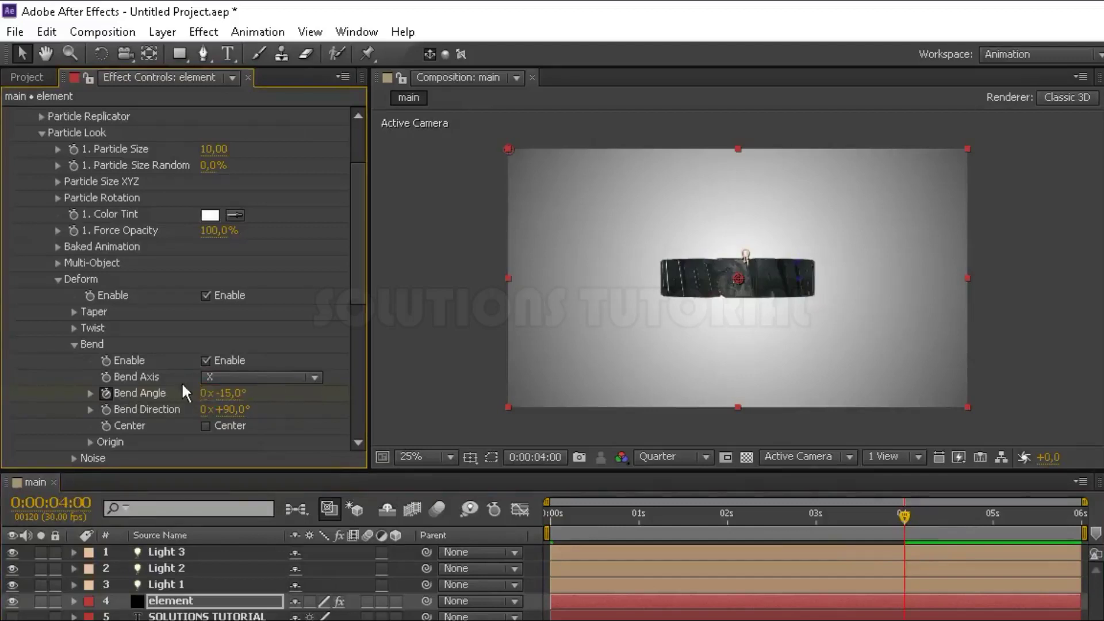
{"action": "left_click", "coordinate": [232, 393]}
{"action": "type", "text": "0"}
{"action": "key", "text": "Return"}
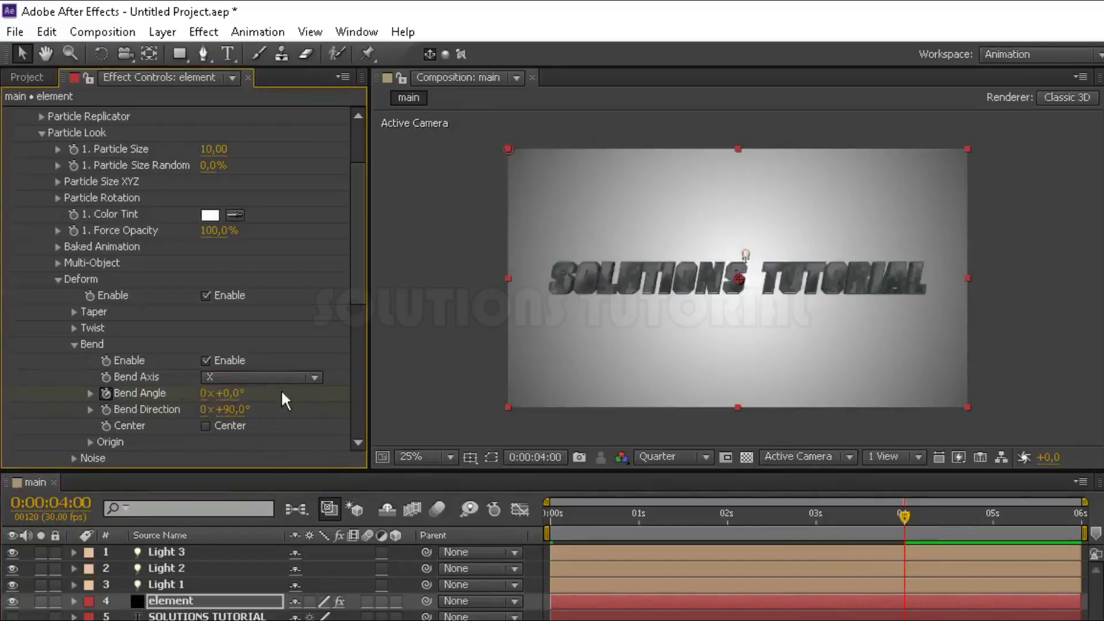
- Start keyframing Position XY and Position Z in Group 1's Particle Replicator settings at 4 seconds
{"action": "left_click", "coordinate": [58, 280]}
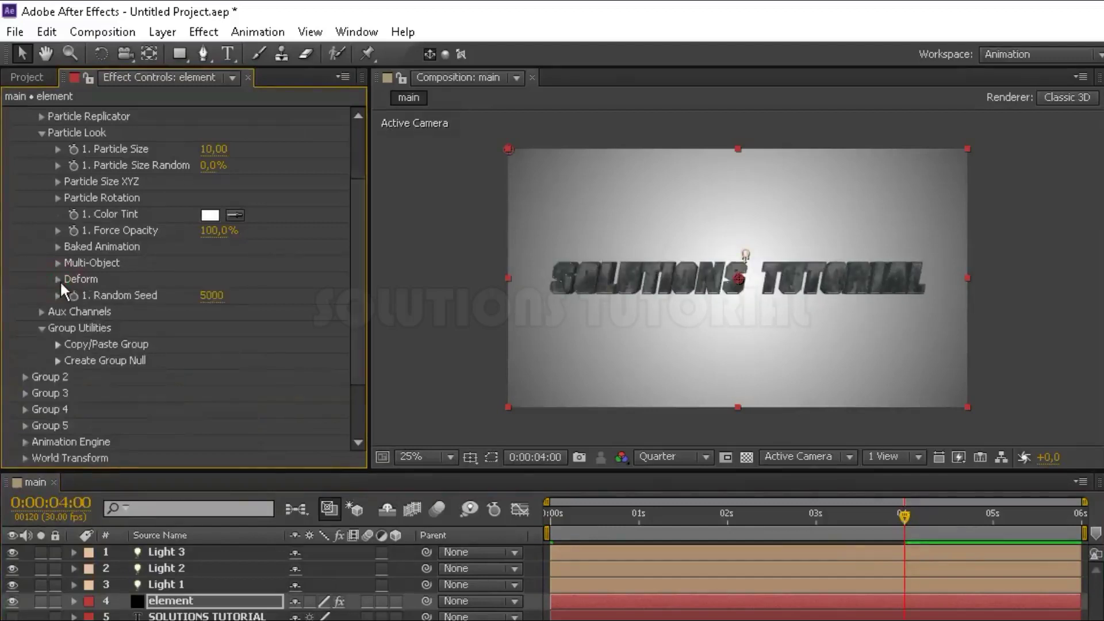
{"action": "left_click", "coordinate": [42, 132]}
{"action": "scroll", "coordinate": [42, 138], "scroll_direction": "up", "scroll_amount": 3}
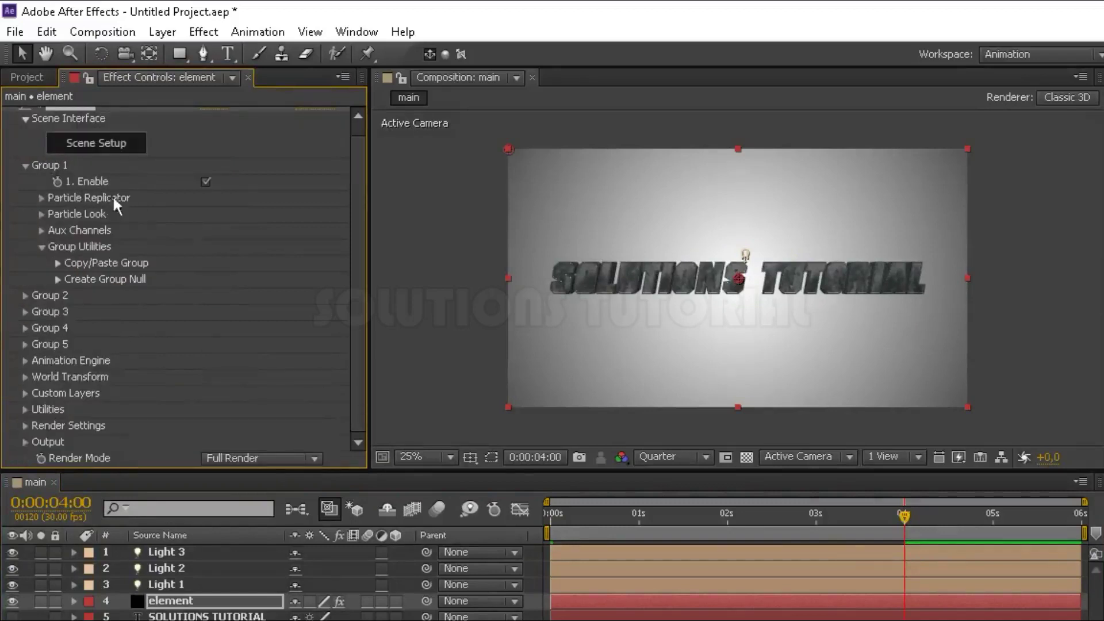
{"action": "left_click", "coordinate": [40, 197]}
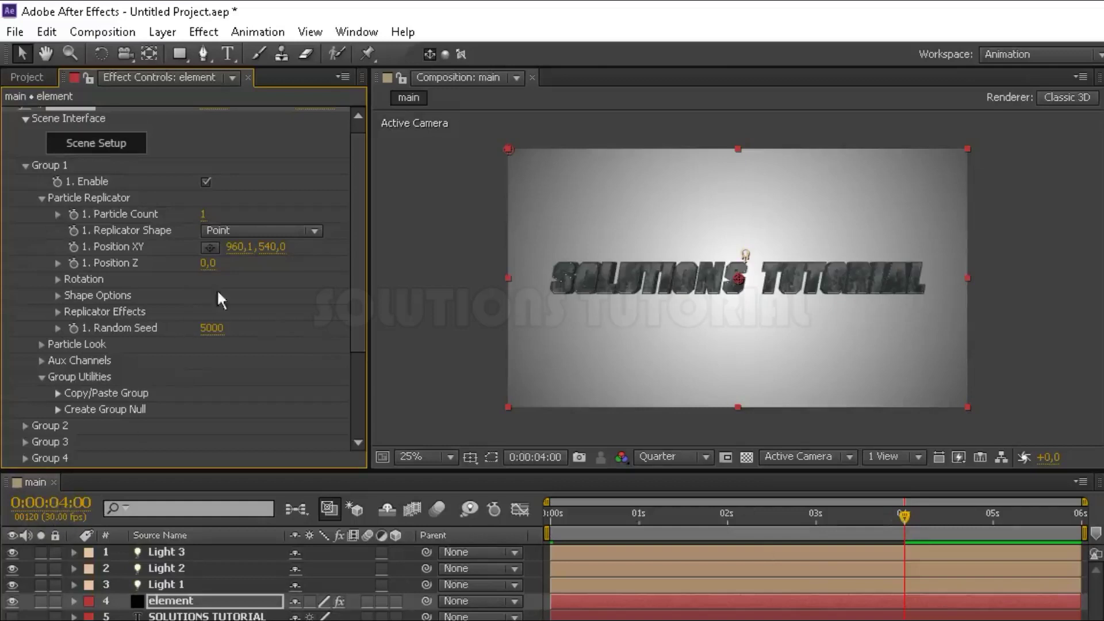
{"action": "left_click", "coordinate": [73, 247]}
{"action": "left_click", "coordinate": [73, 263]}
- At 0 seconds, bring the title forward to Position Z -2070 and shift its X position to about 776
{"action": "left_click", "coordinate": [550, 525]}
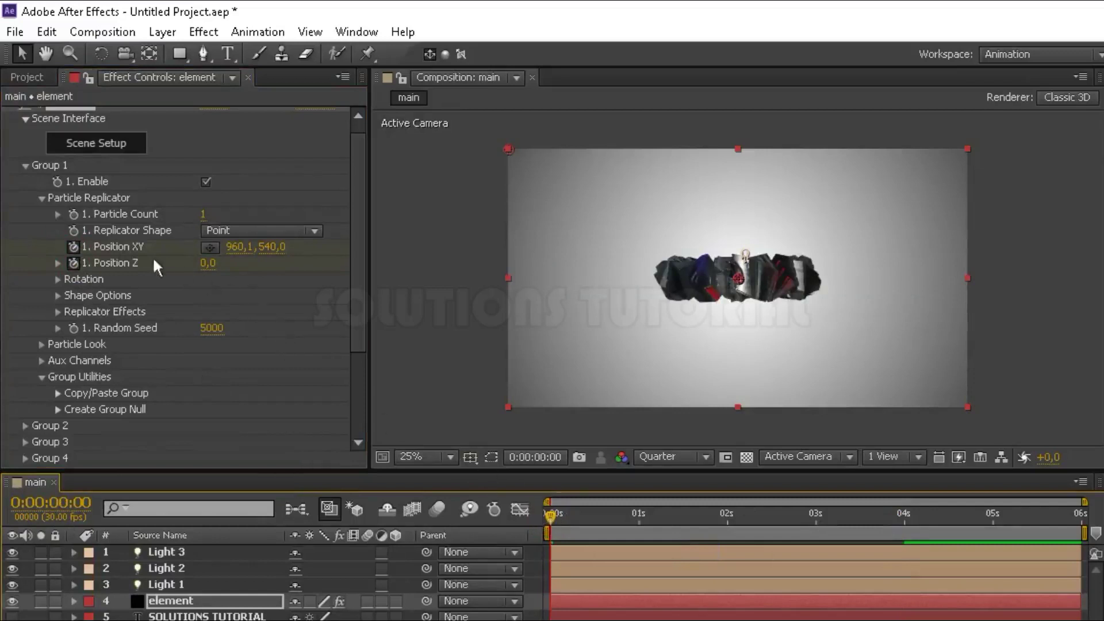
{"action": "left_click_drag", "start_coordinate": [230, 246], "coordinate": [134, 257]}
{"action": "left_click_drag", "start_coordinate": [231, 250], "coordinate": [92, 272]}
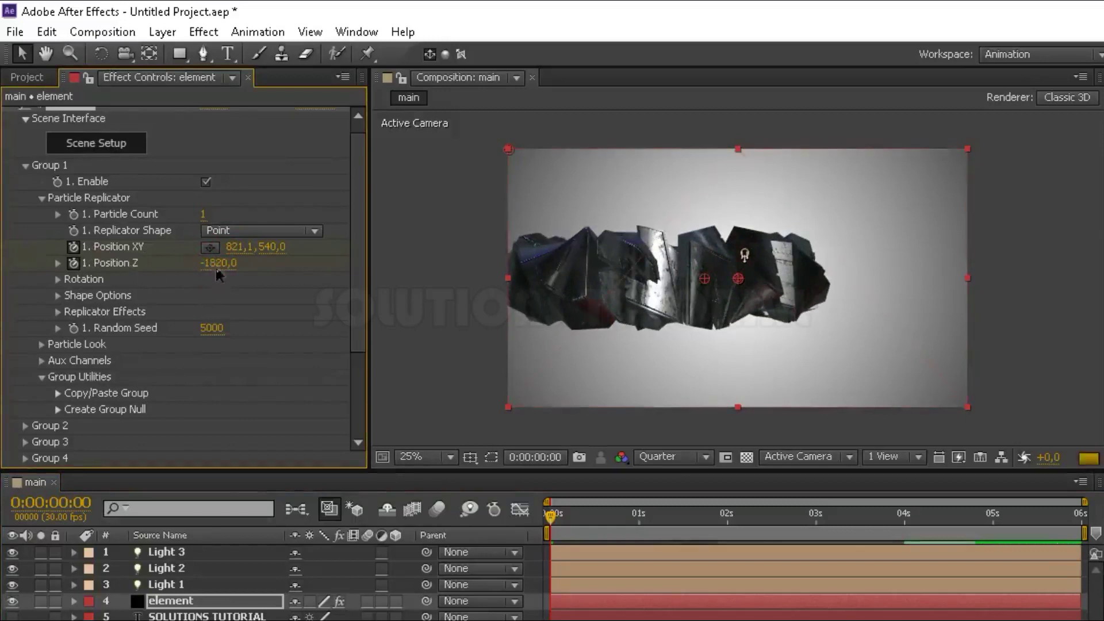
{"action": "mouse_move", "coordinate": [216, 268]}
{"action": "left_mouse_down"}
{"action": "mouse_move", "coordinate": [186, 268]}
{"action": "mouse_move", "coordinate": [228, 264]}
{"action": "left_mouse_up"}
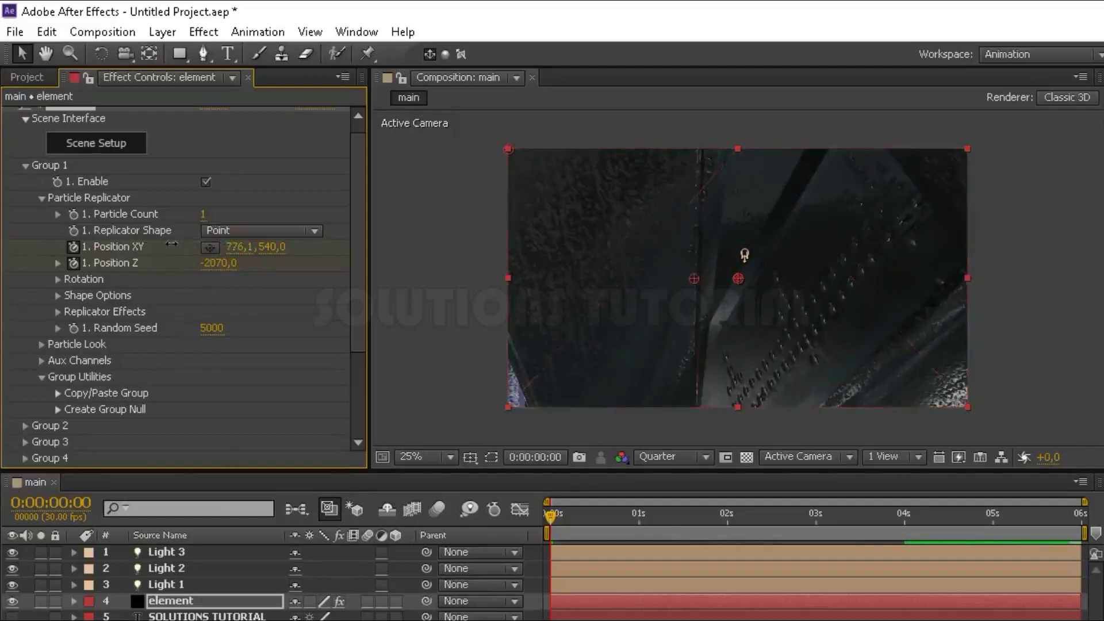
- Shift the title out of frame at 0 seconds by setting the X value of Position XY to 480
{"action": "left_click_drag", "start_coordinate": [221, 247], "coordinate": [140, 254]}
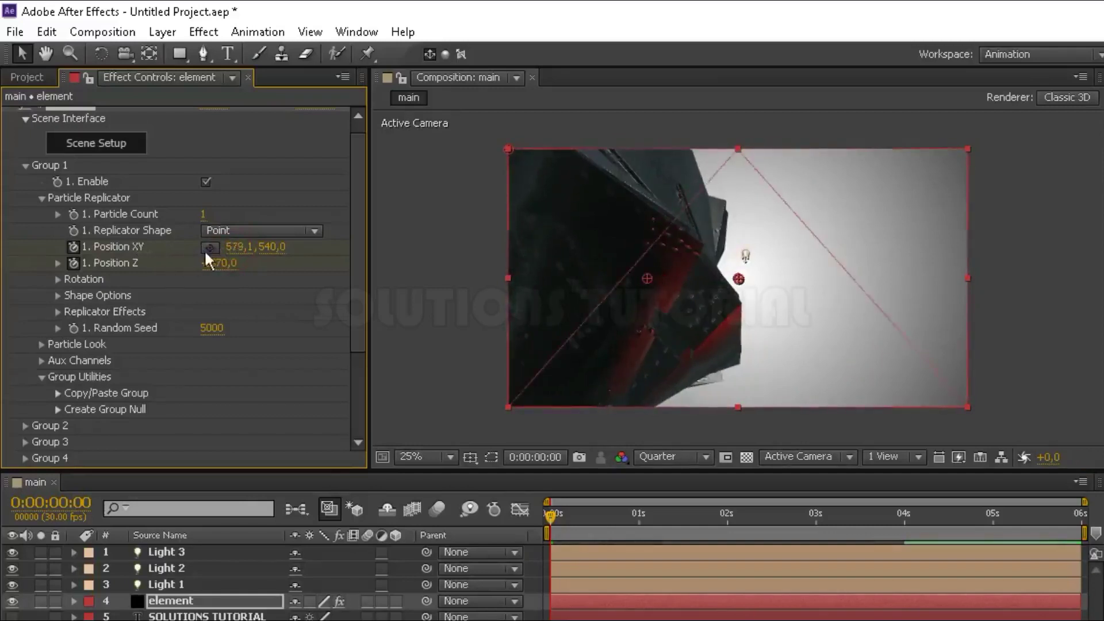
{"action": "left_click_drag", "start_coordinate": [236, 249], "coordinate": [163, 249]}
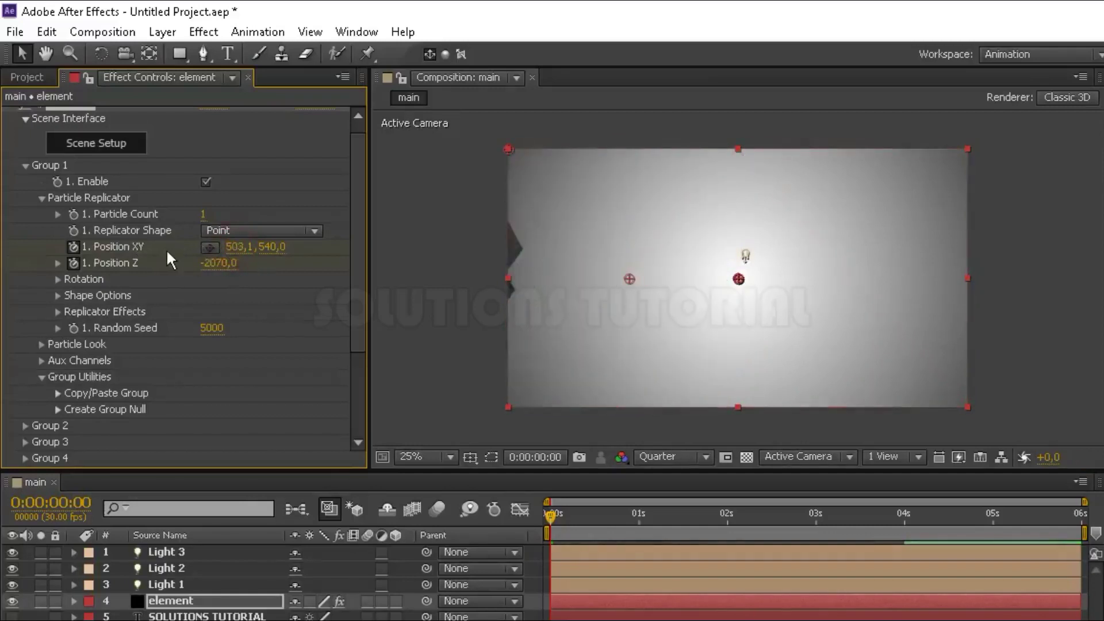
{"action": "left_click", "coordinate": [233, 248]}
{"action": "type", "text": "480"}
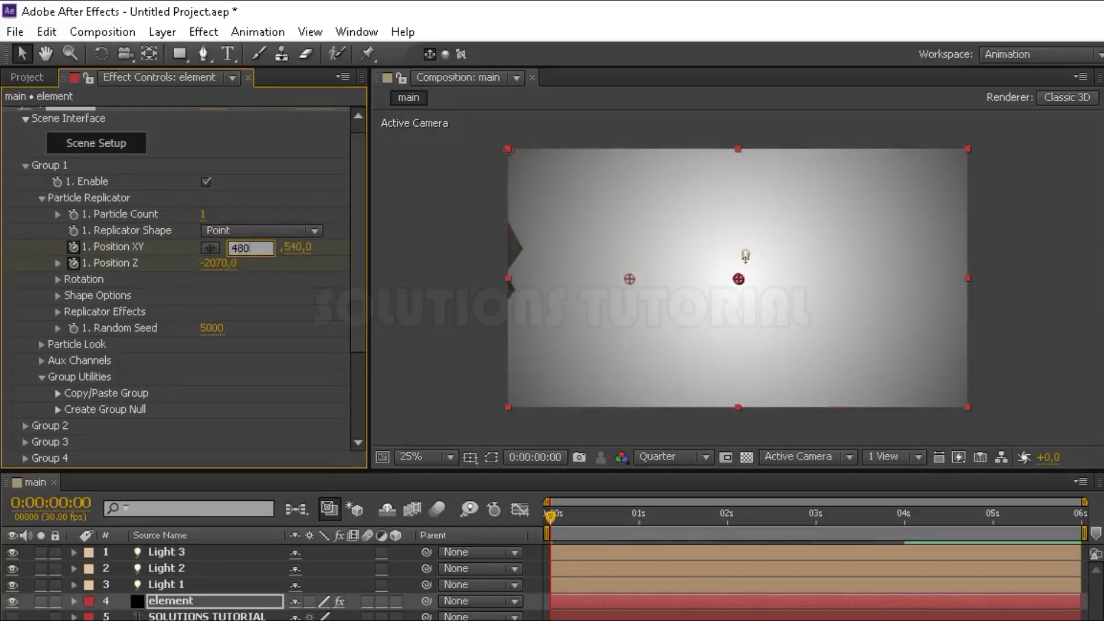
{"action": "key", "text": "Return"}
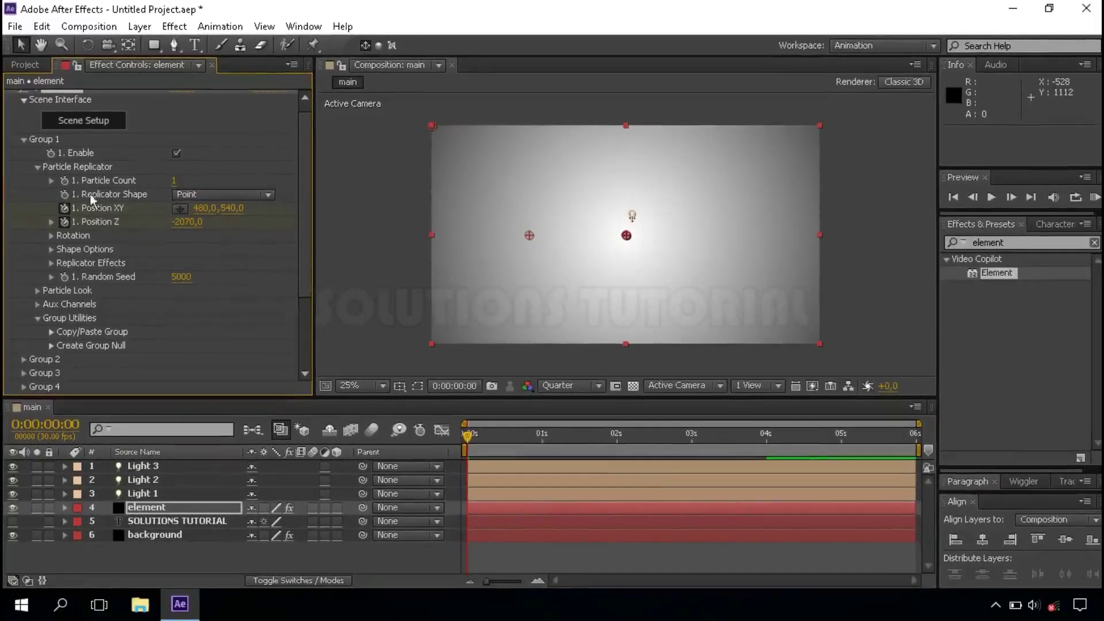
- Collapse Group 1's settings and reveal all keyframed properties of the element layer in the timeline
{"action": "left_click", "coordinate": [27, 142]}
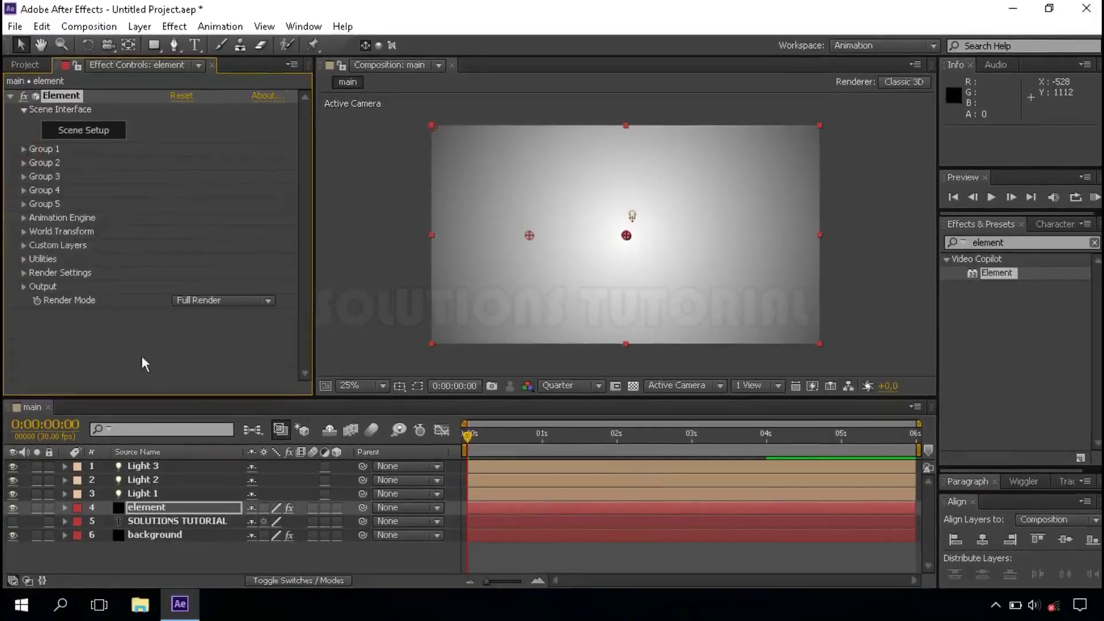
{"action": "left_click", "coordinate": [180, 506]}
{"action": "key", "text": "u"}
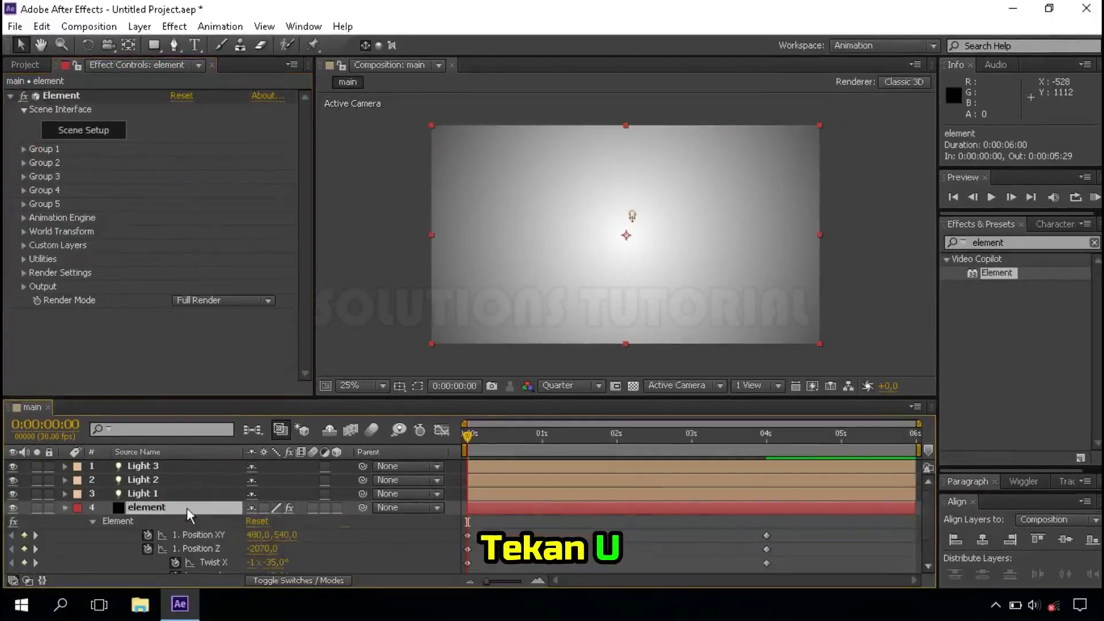
{"action": "scroll", "coordinate": [491, 527], "scroll_direction": "down", "scroll_amount": 2}
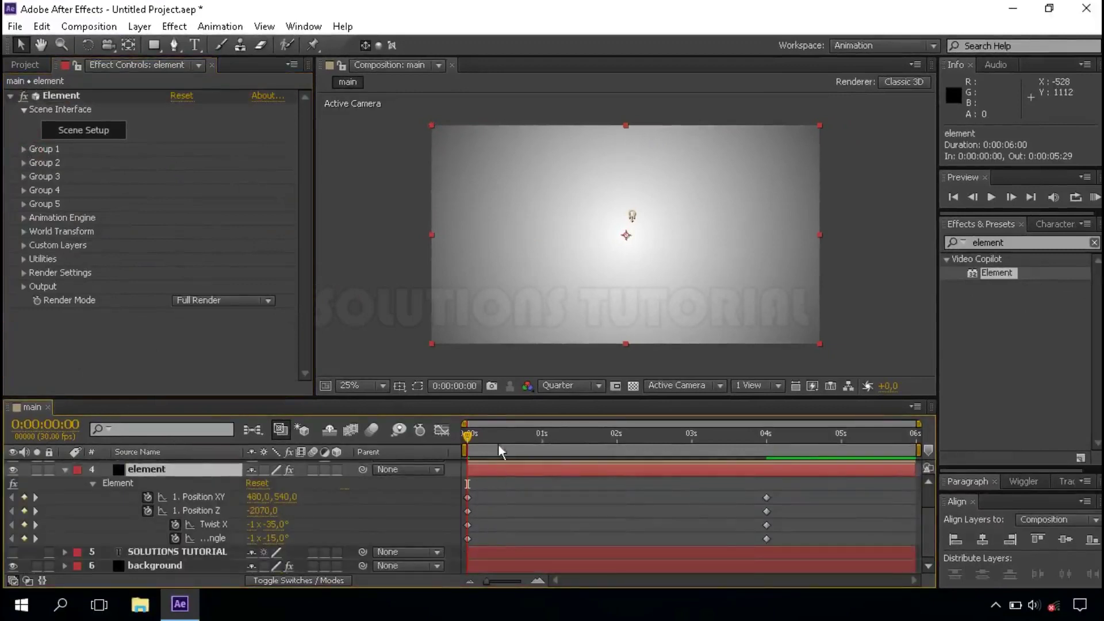
- Move the first Twist X keyframe to 0:00:00:15 and the last one to 0:00:03:15
{"action": "left_click", "coordinate": [502, 436]}
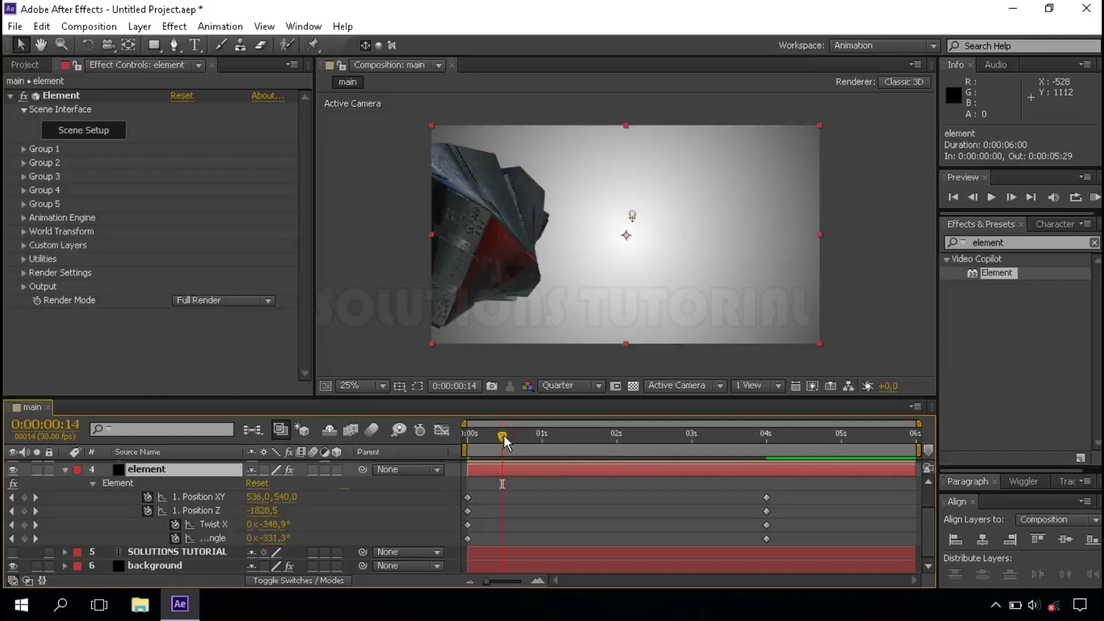
{"action": "left_click_drag", "start_coordinate": [504, 436], "coordinate": [505, 436]}
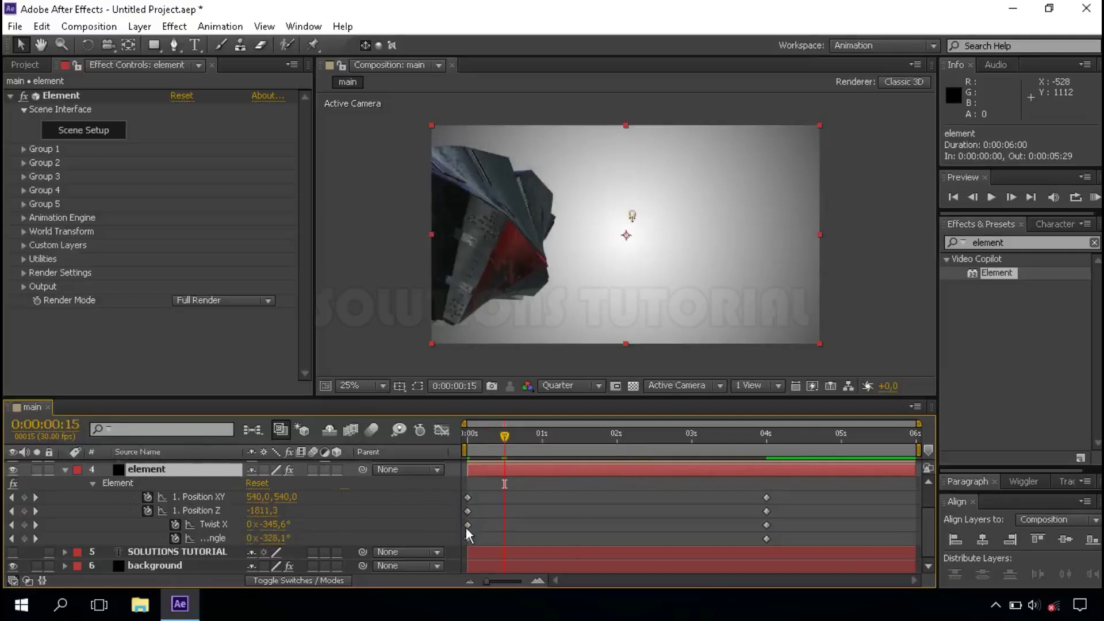
{"action": "left_click_drag", "start_coordinate": [467, 525], "coordinate": [508, 529]}
{"action": "left_click", "coordinate": [730, 439]}
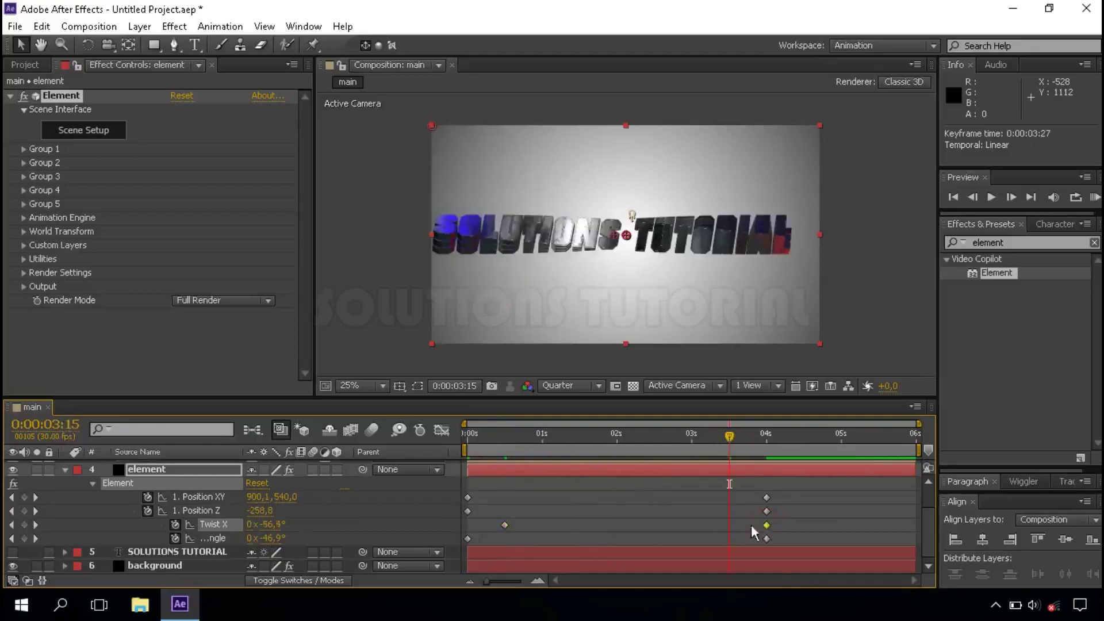
{"action": "left_click_drag", "start_coordinate": [767, 525], "coordinate": [729, 526]}
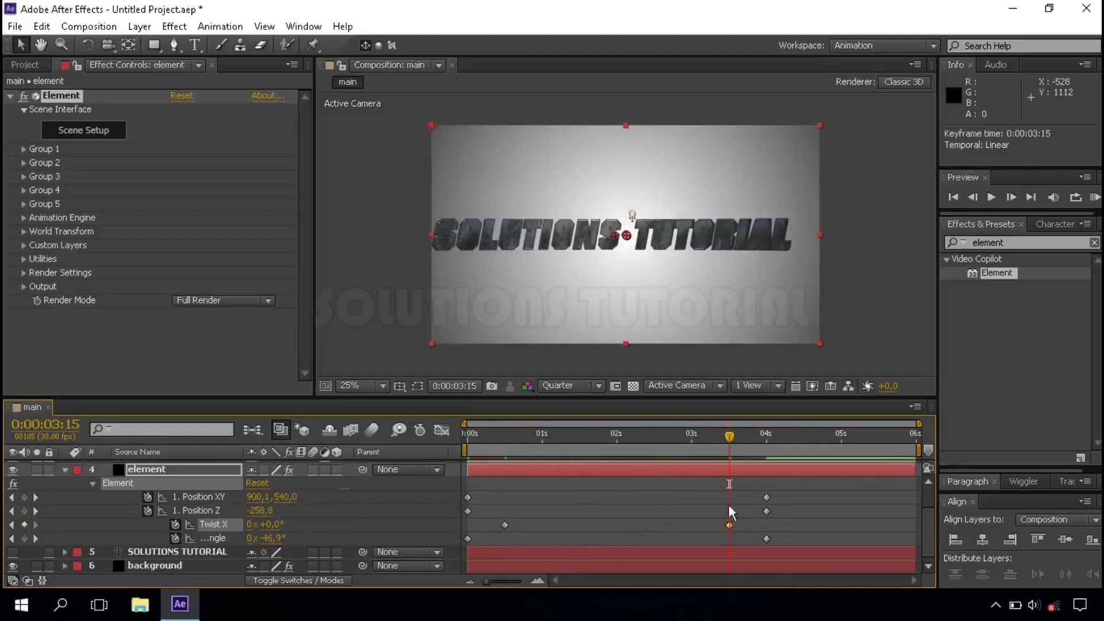
- Move the last Bend Angle keyframe to 0:00:04:15
{"action": "left_click", "coordinate": [804, 440]}
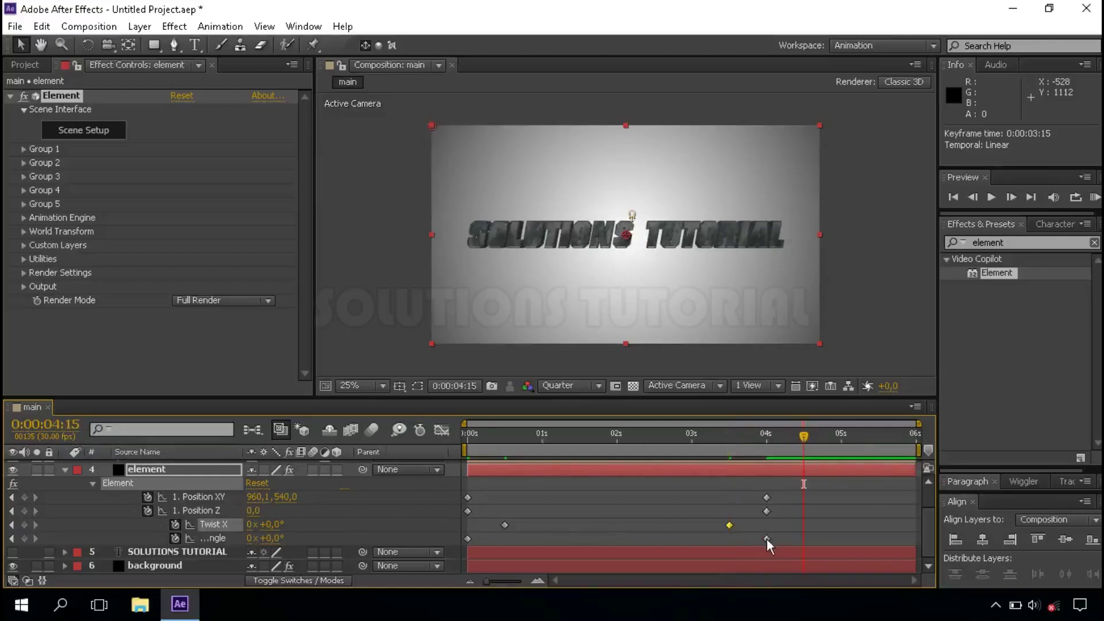
{"action": "left_click_drag", "start_coordinate": [767, 539], "coordinate": [781, 541]}
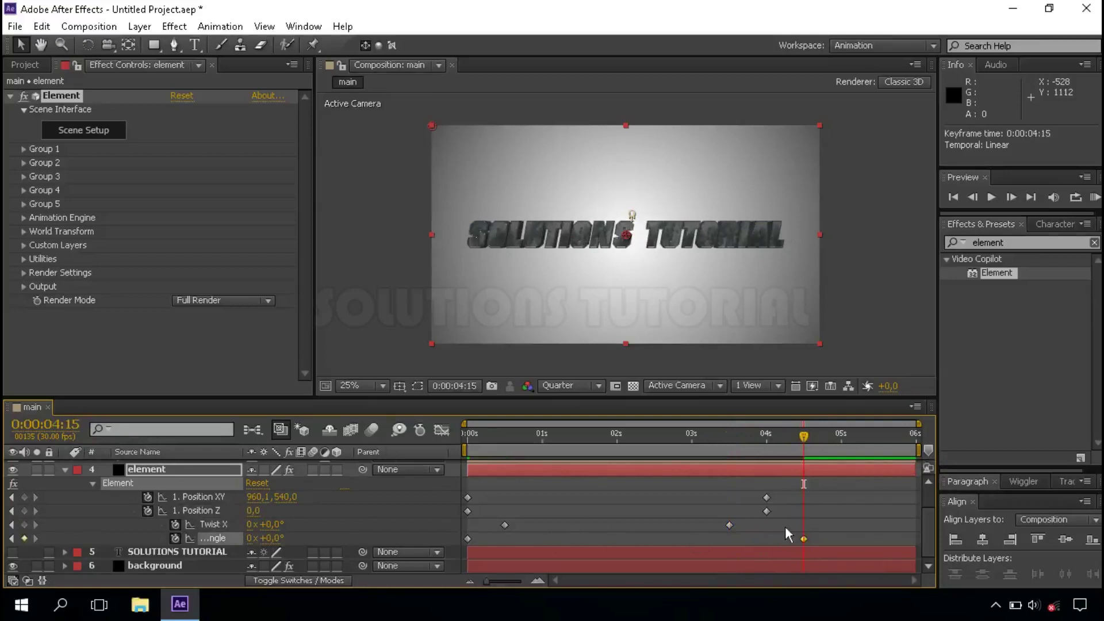
- Apply Easy Ease In to the first Twist X and Bend Angle keyframes
{"action": "left_click_drag", "start_coordinate": [526, 528], "coordinate": [459, 543]}
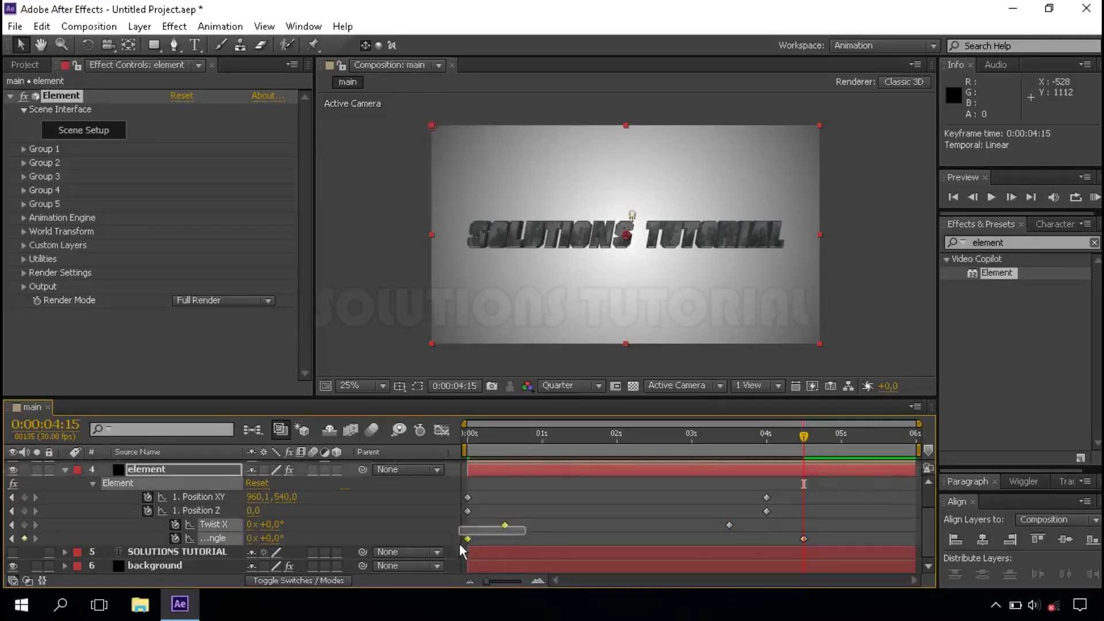
{"action": "right_click", "coordinate": [507, 526]}
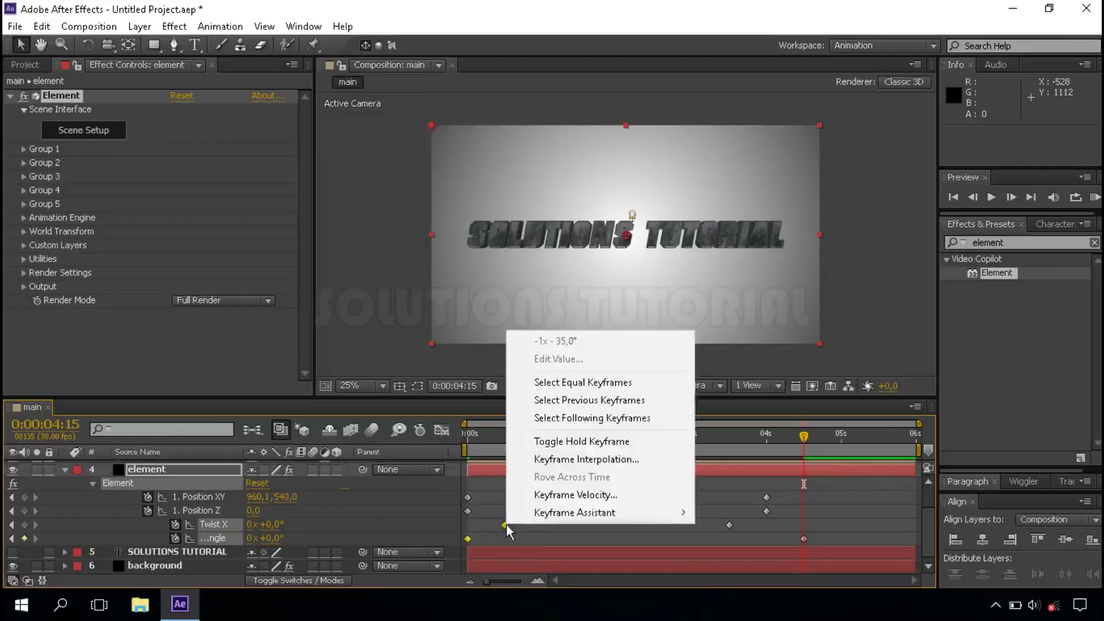
{"action": "mouse_move", "coordinate": [598, 512]}
{"action": "left_click", "coordinate": [784, 423]}
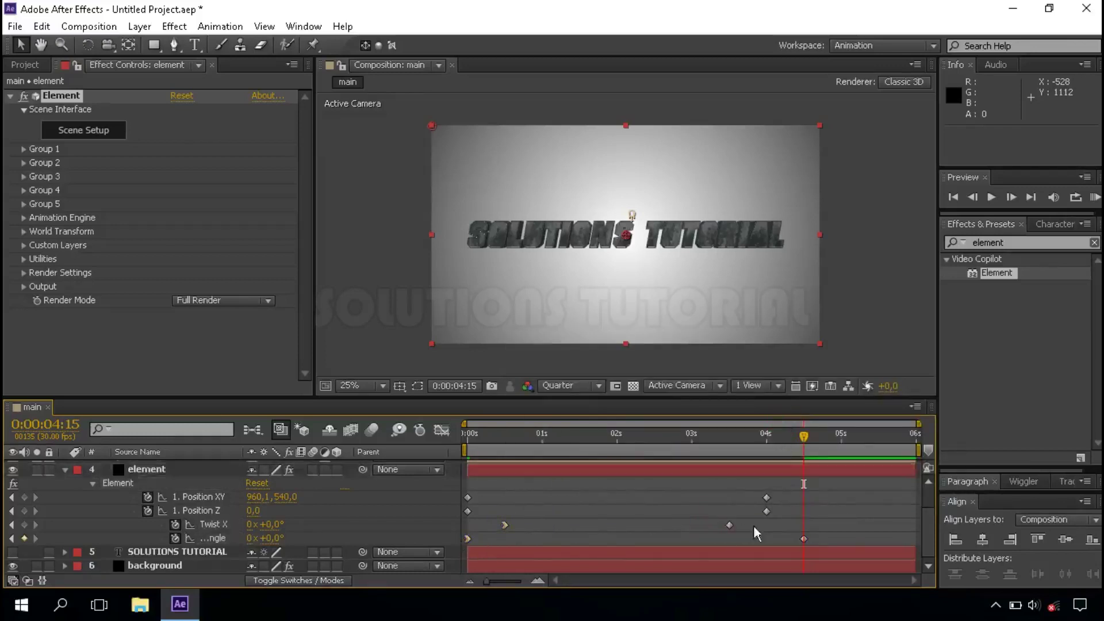
- Apply Easy Ease Out to the last Twist X and Bend Angle keyframes
{"action": "left_click_drag", "start_coordinate": [711, 521], "coordinate": [808, 545]}
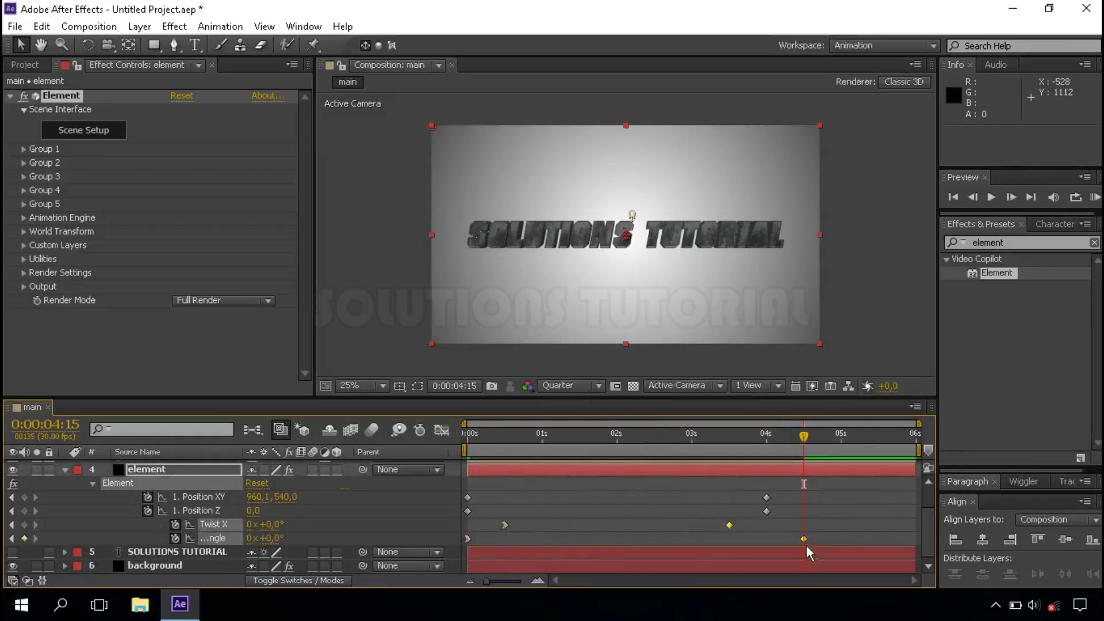
{"action": "right_click", "coordinate": [732, 532]}
{"action": "mouse_move", "coordinate": [759, 510]}
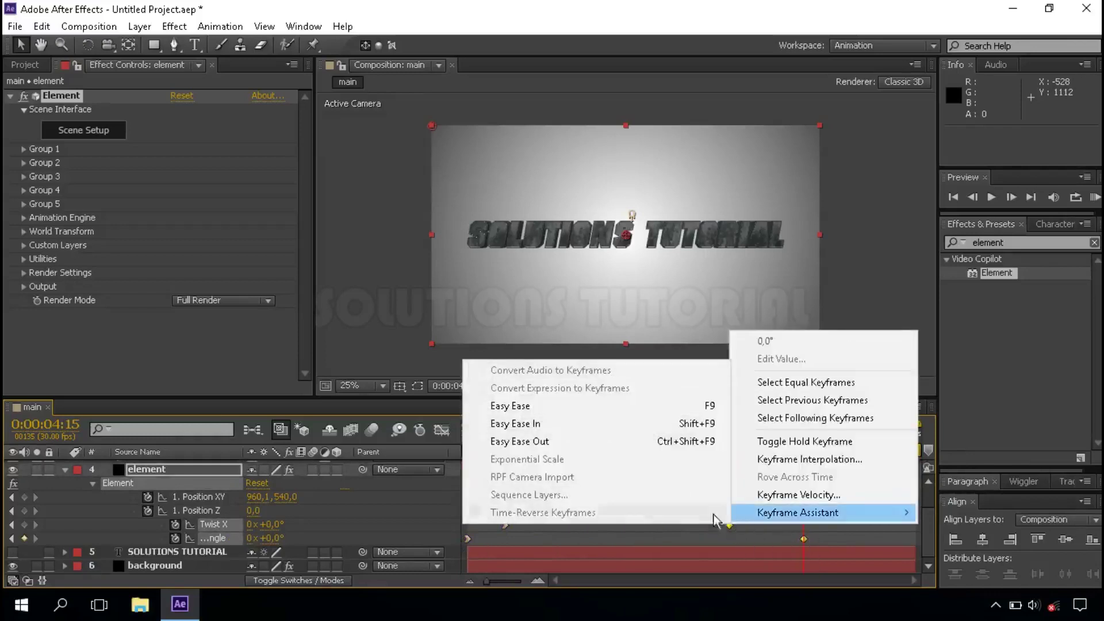
{"action": "left_click", "coordinate": [589, 443]}
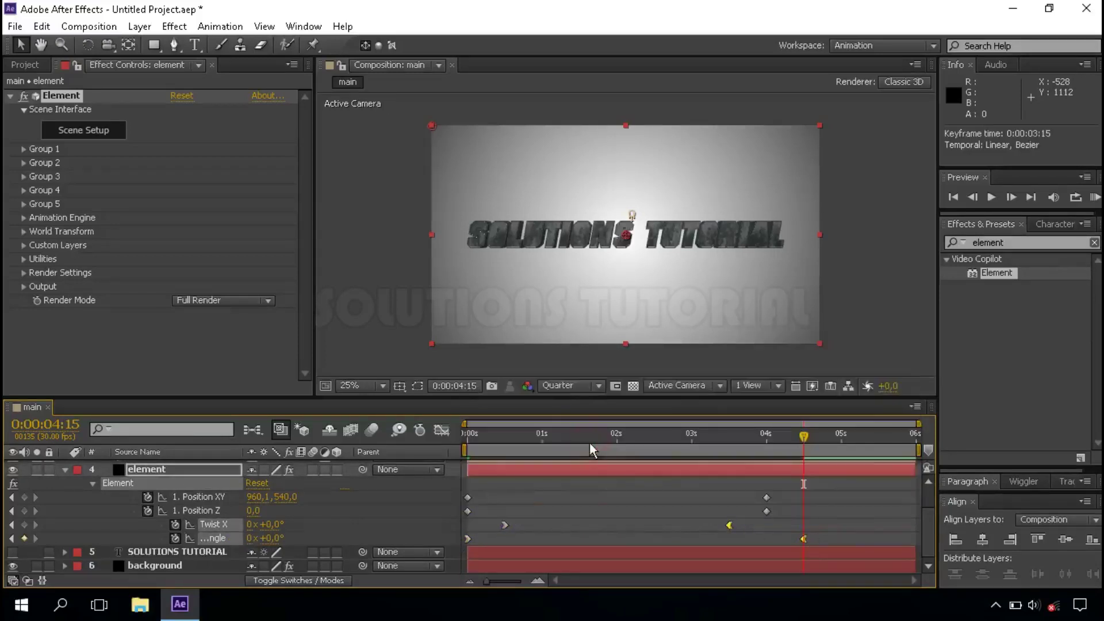
- Collapse the element layer's properties and create a plane model in Element's Scene Setup
{"action": "left_click", "coordinate": [64, 469]}
{"action": "left_click", "coordinate": [164, 508]}
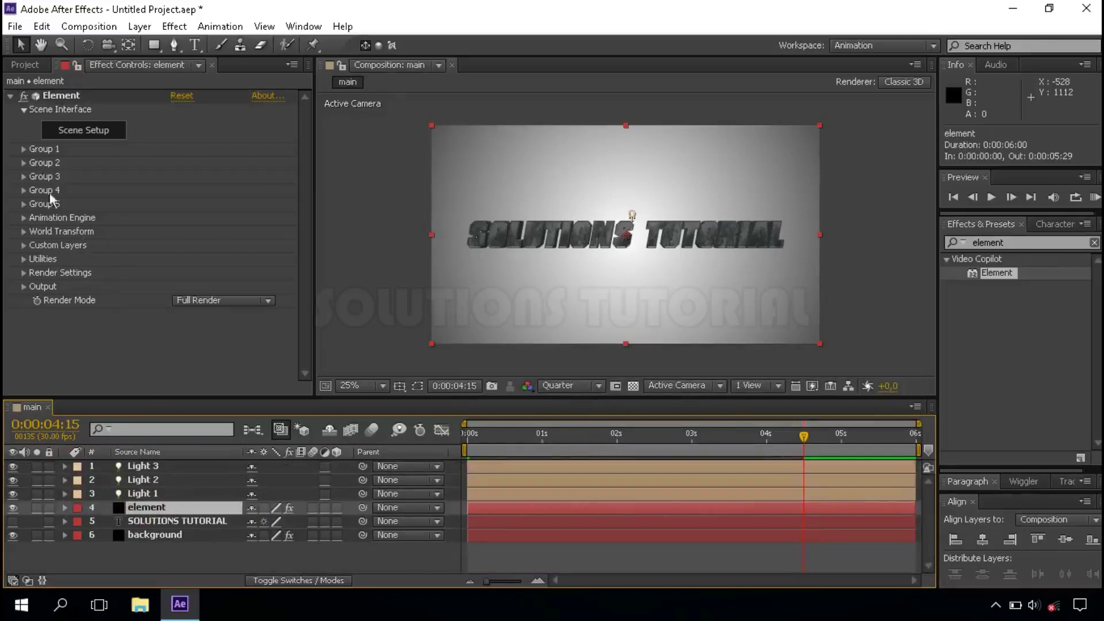
{"action": "left_click", "coordinate": [104, 132]}
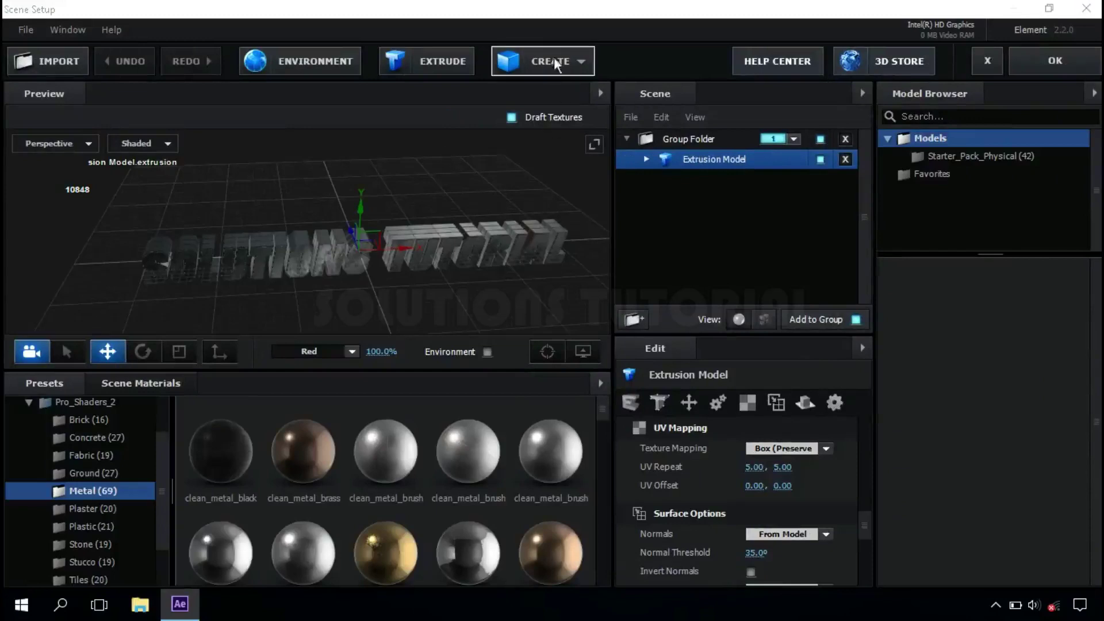
{"action": "left_click", "coordinate": [554, 59]}
{"action": "left_click", "coordinate": [756, 97]}
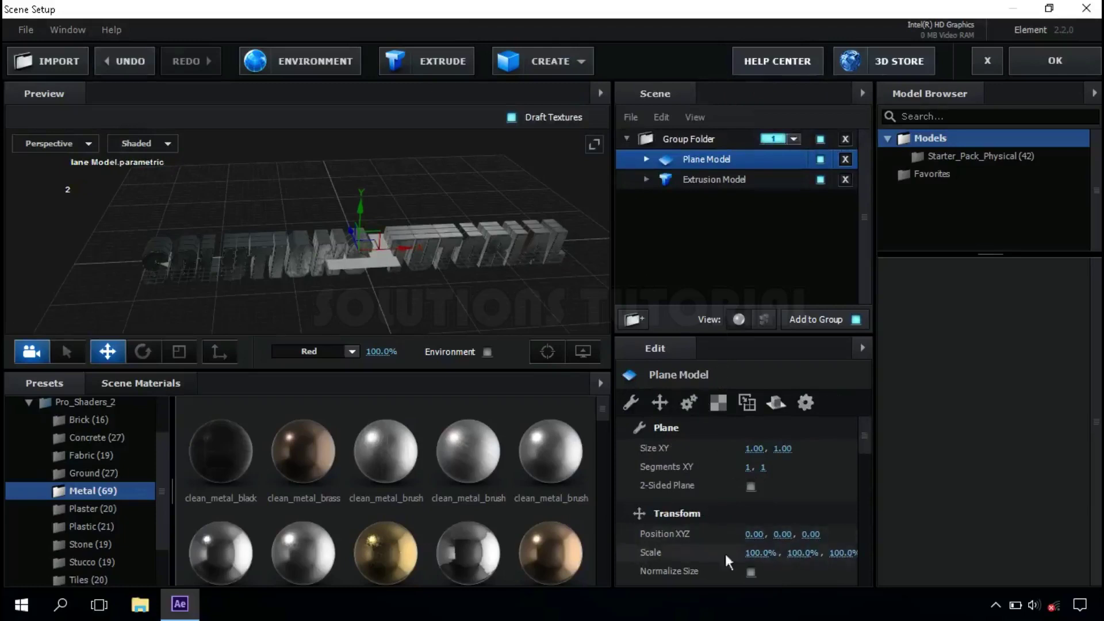
- Scale the plane model uniformly to 6400%
{"action": "left_click", "coordinate": [750, 553]}
{"action": "type", "text": "6400"}
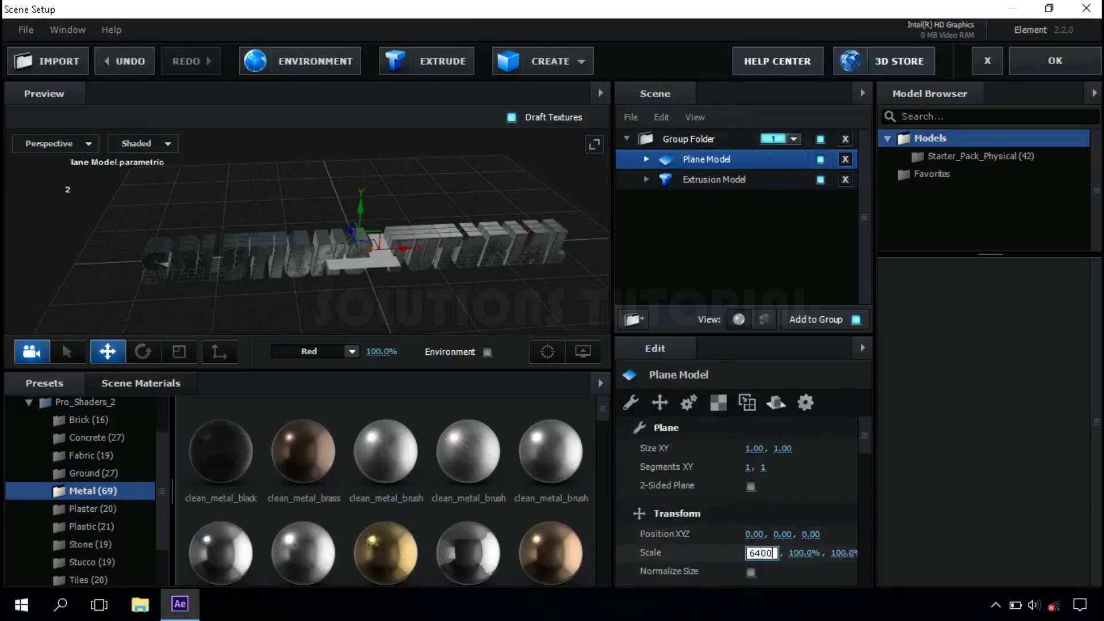
{"action": "key", "text": "Return"}
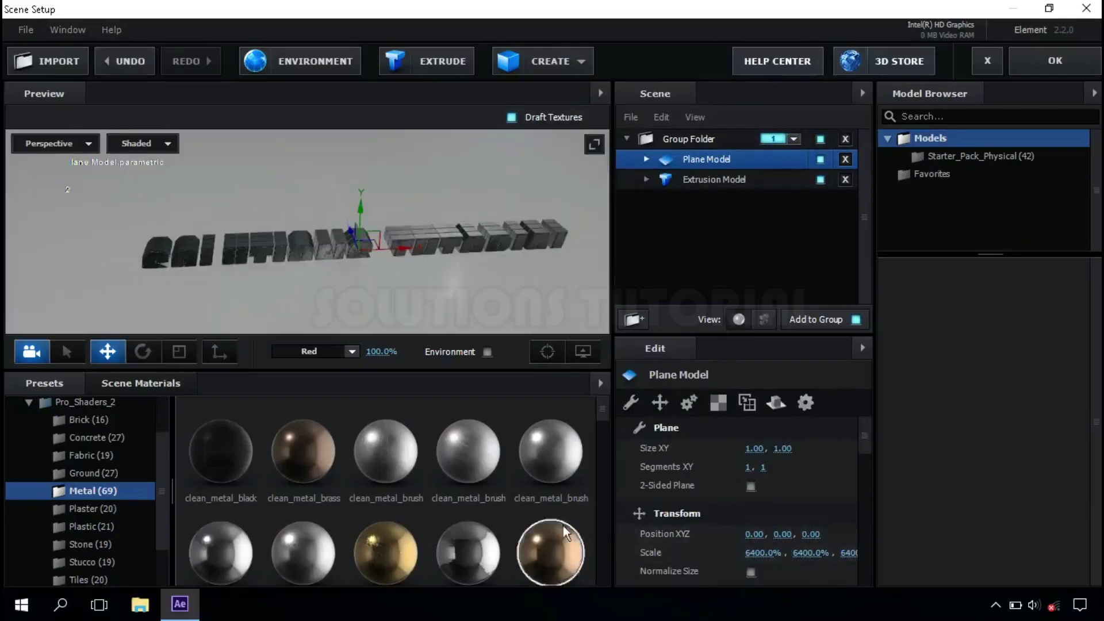
- Take the plane model out of the title's Group Folder and assign it to group 2
{"action": "scroll", "coordinate": [392, 265], "scroll_direction": "down", "scroll_amount": 5}
{"action": "left_click_drag", "start_coordinate": [293, 264], "coordinate": [349, 279]}
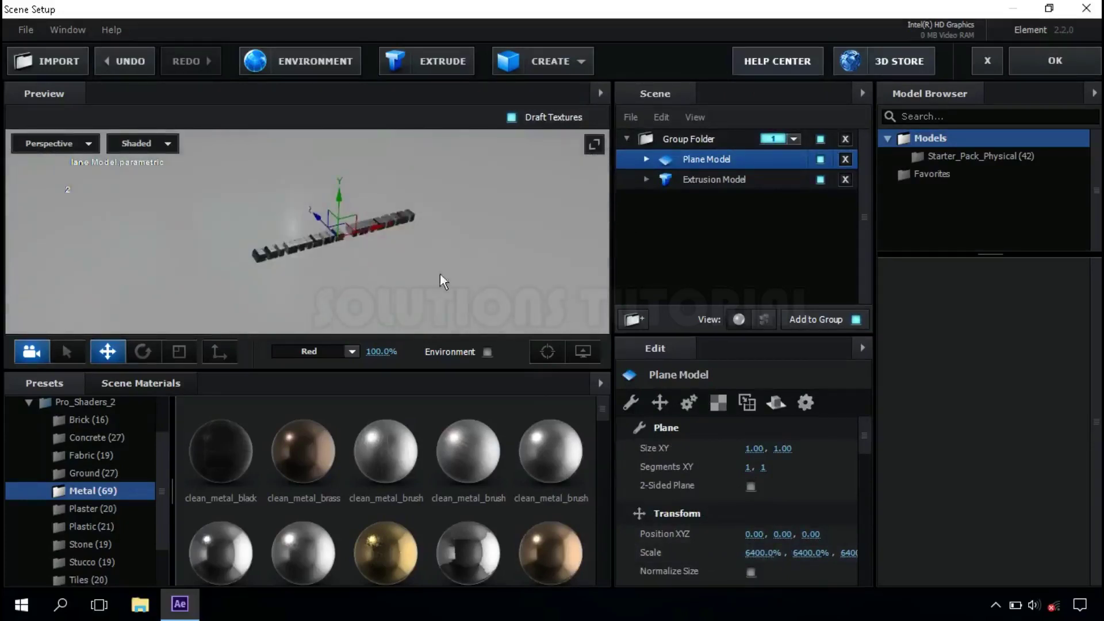
{"action": "left_click_drag", "start_coordinate": [735, 167], "coordinate": [730, 280]}
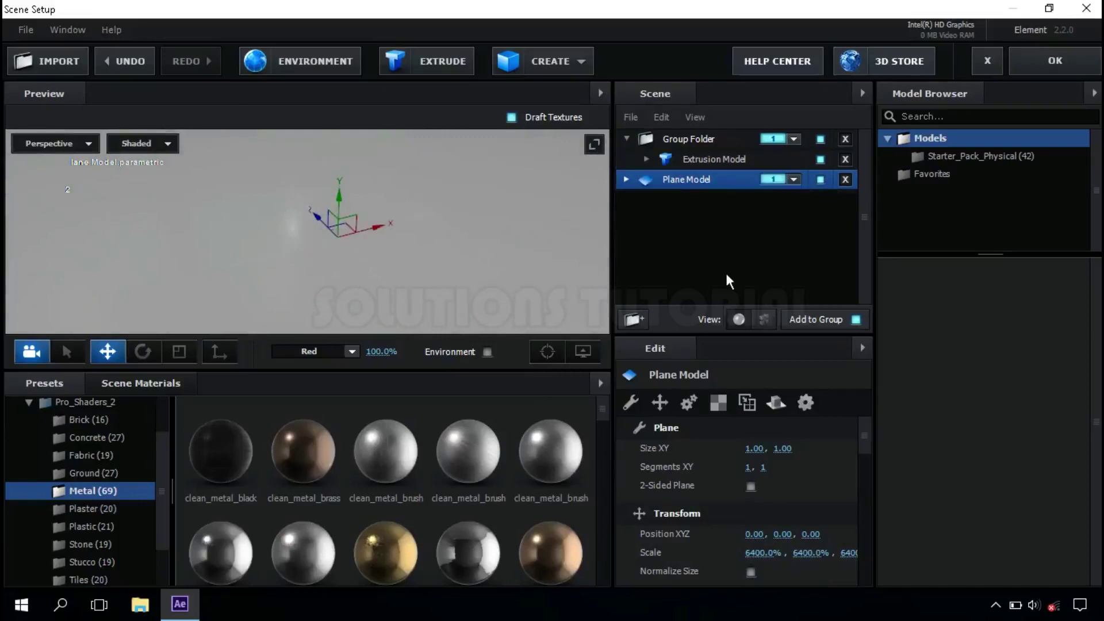
{"action": "left_click", "coordinate": [793, 179]}
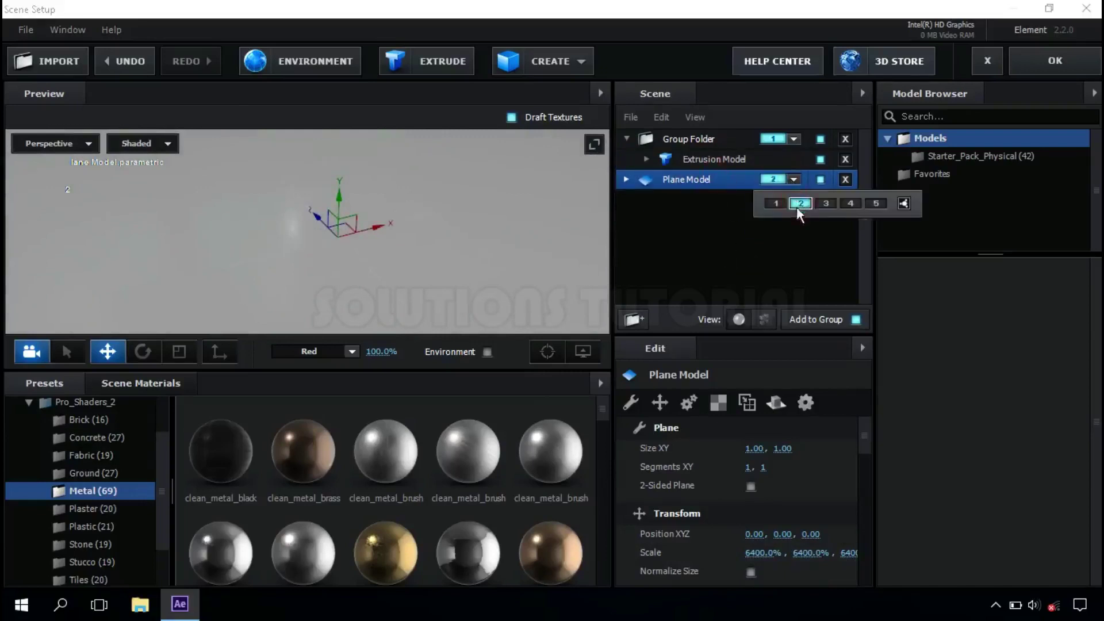
{"action": "left_click", "coordinate": [796, 204]}
{"action": "left_click", "coordinate": [709, 180]}
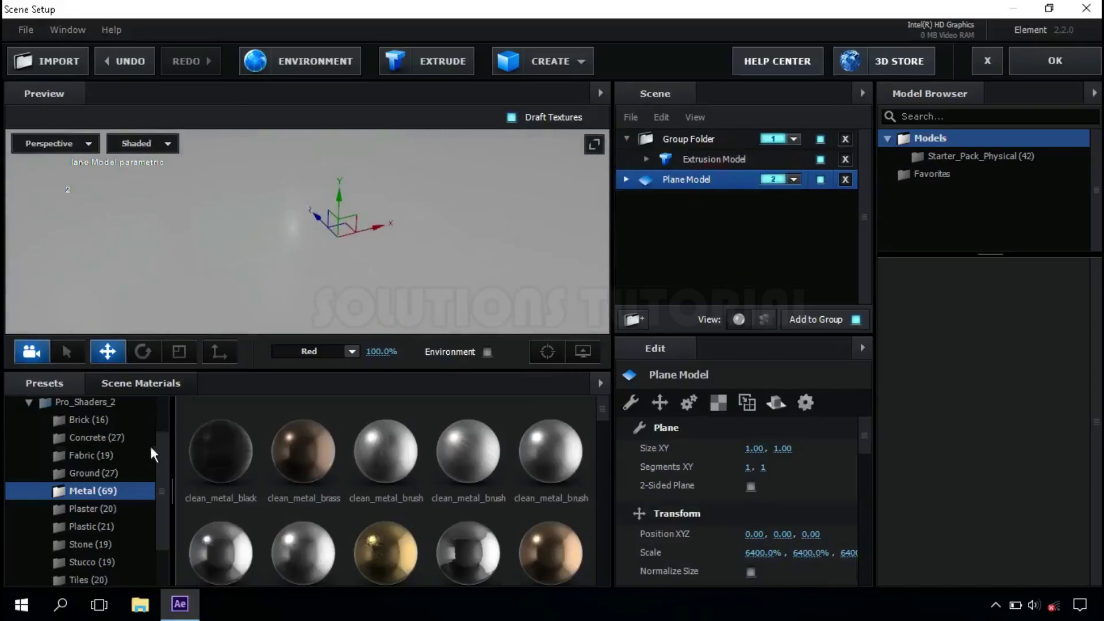
- Apply the Matte_Shadow material from the Physical presets to the plane model and accept the scene setup
{"action": "left_click_drag", "start_coordinate": [159, 469], "coordinate": [161, 436]}
{"action": "left_click", "coordinate": [32, 455]}
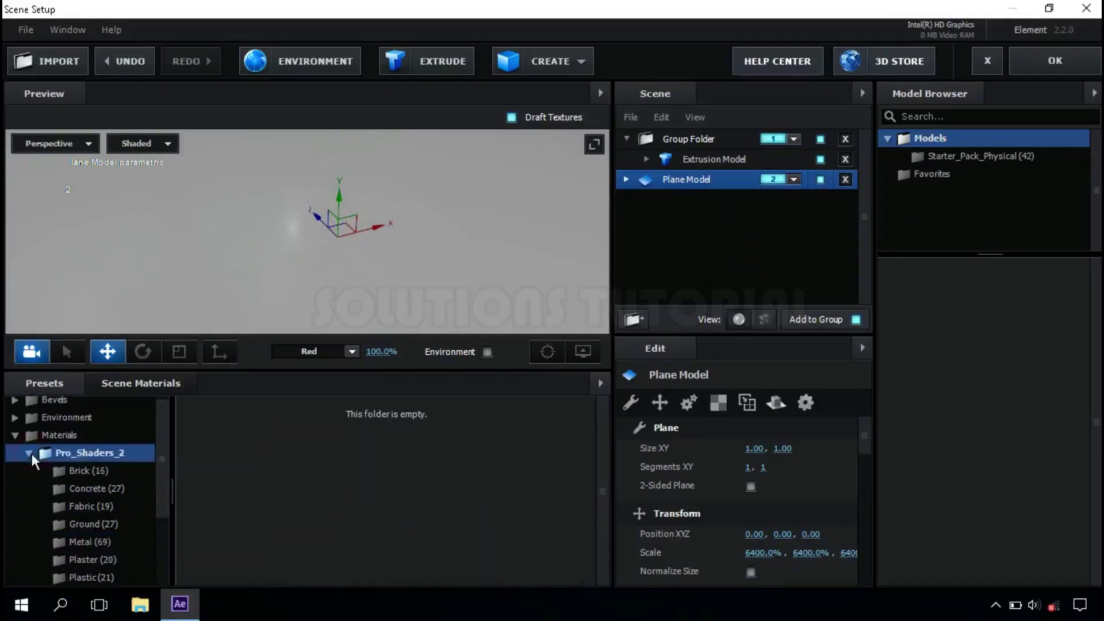
{"action": "left_click", "coordinate": [29, 453]}
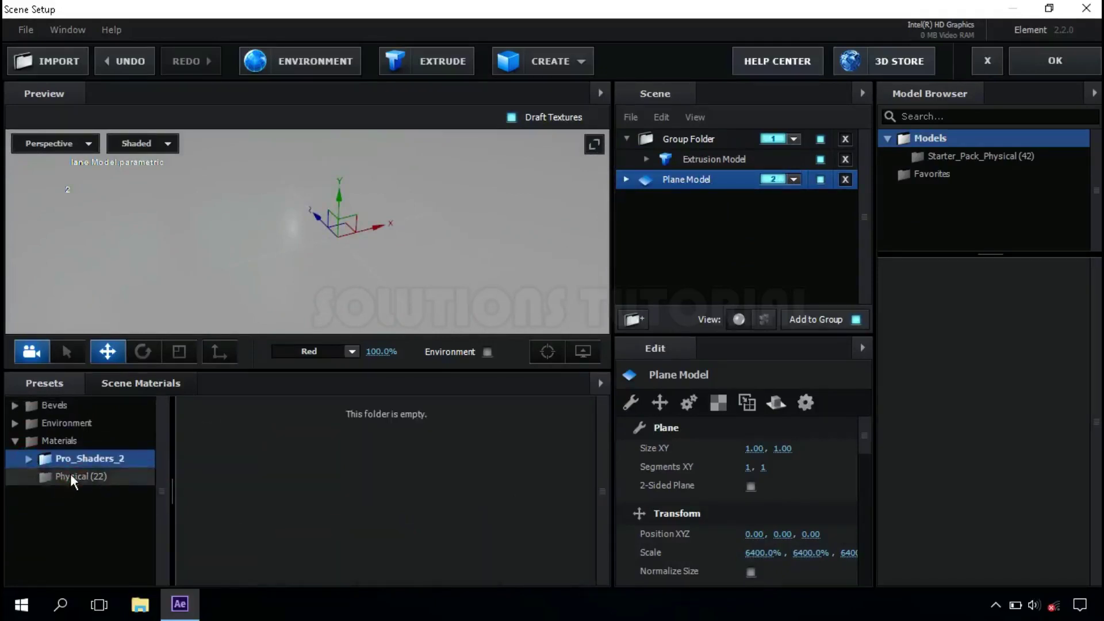
{"action": "left_click", "coordinate": [70, 475]}
{"action": "left_click_drag", "start_coordinate": [598, 434], "coordinate": [589, 495]}
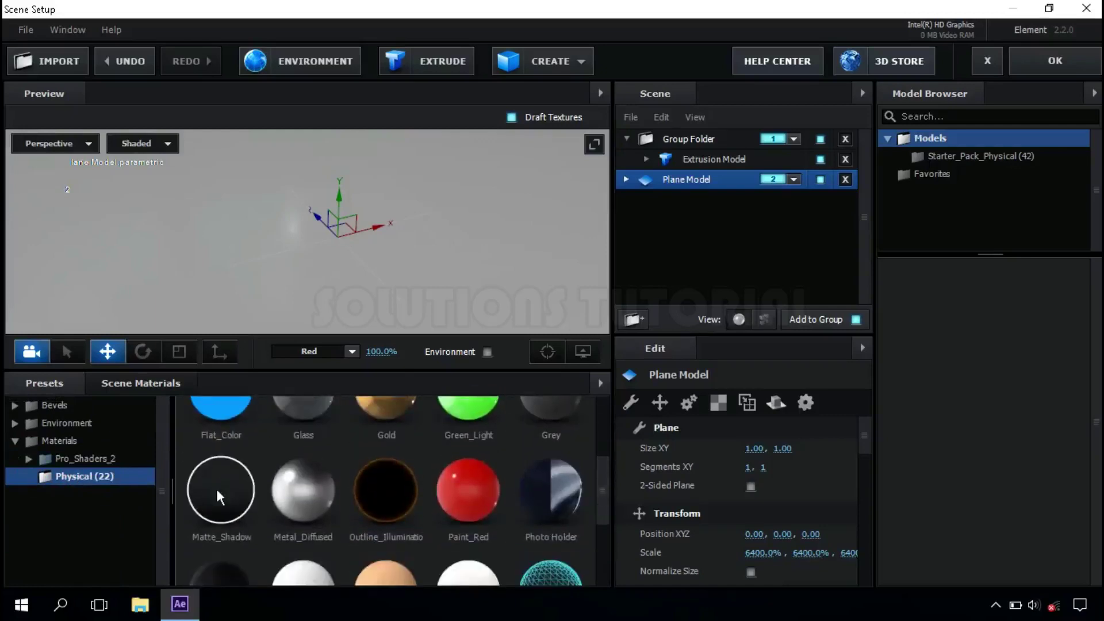
{"action": "left_click_drag", "start_coordinate": [218, 490], "coordinate": [419, 273]}
{"action": "scroll", "coordinate": [387, 275], "scroll_direction": "down", "scroll_amount": 3}
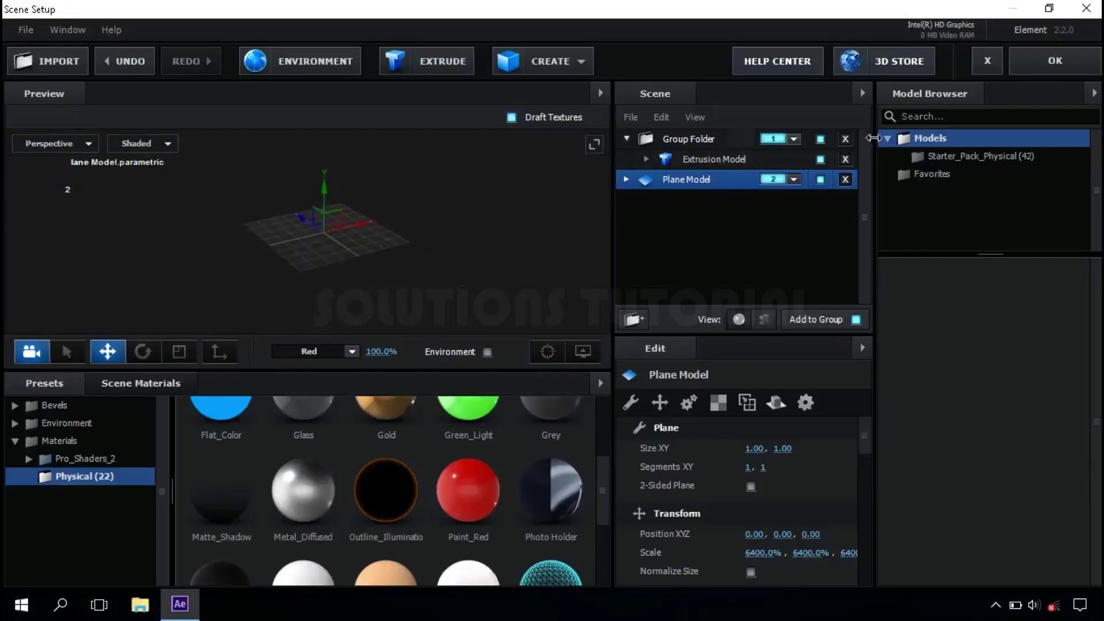
{"action": "left_click", "coordinate": [1056, 61]}
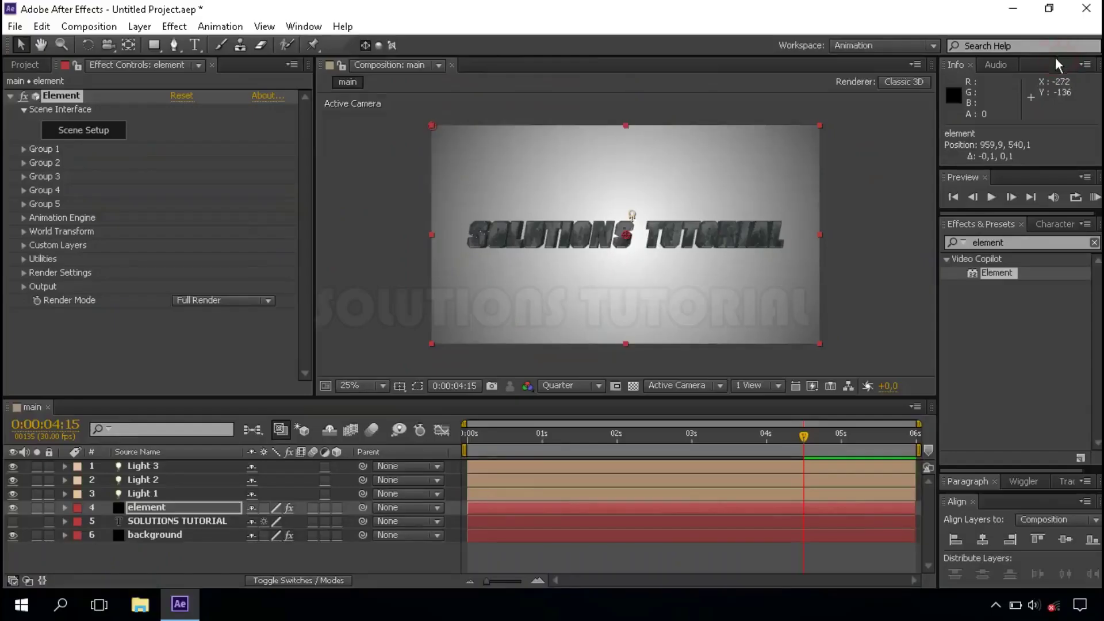
- Lower the plane beneath the title by setting the Y value of Group 2's Position XY to 830
{"action": "left_click", "coordinate": [380, 386]}
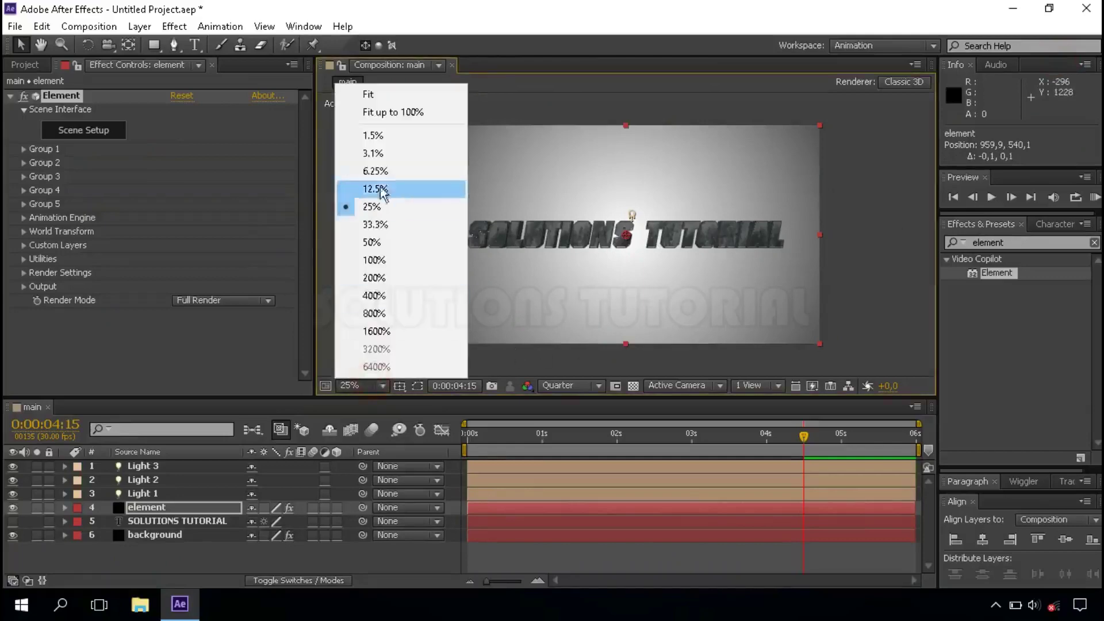
{"action": "left_click", "coordinate": [391, 111]}
{"action": "left_click", "coordinate": [172, 495]}
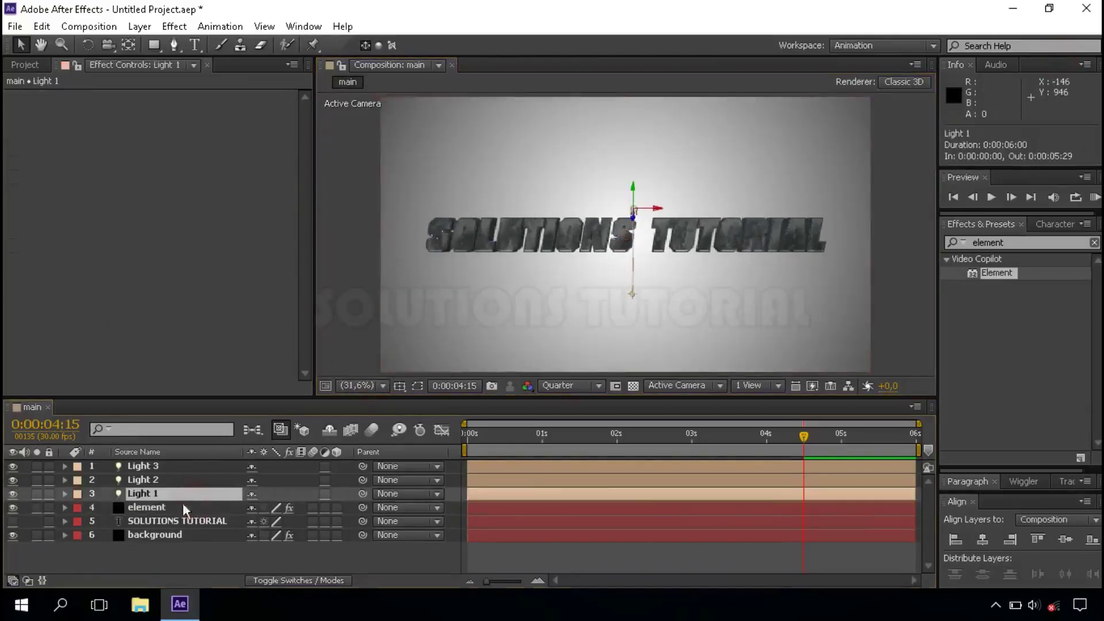
{"action": "left_click", "coordinate": [164, 508]}
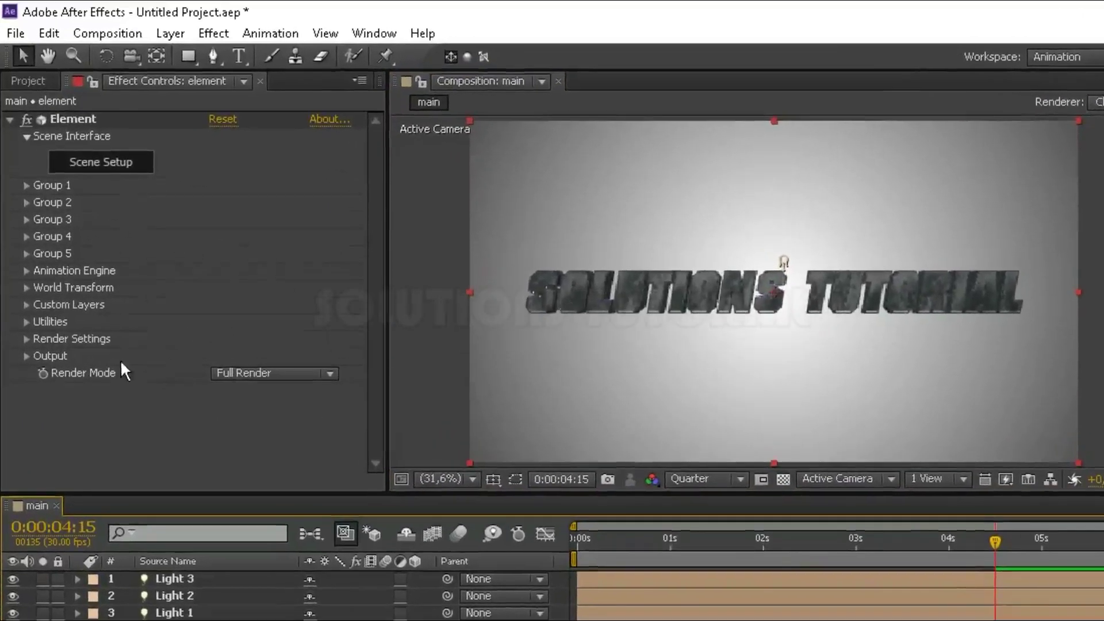
{"action": "left_click", "coordinate": [27, 203]}
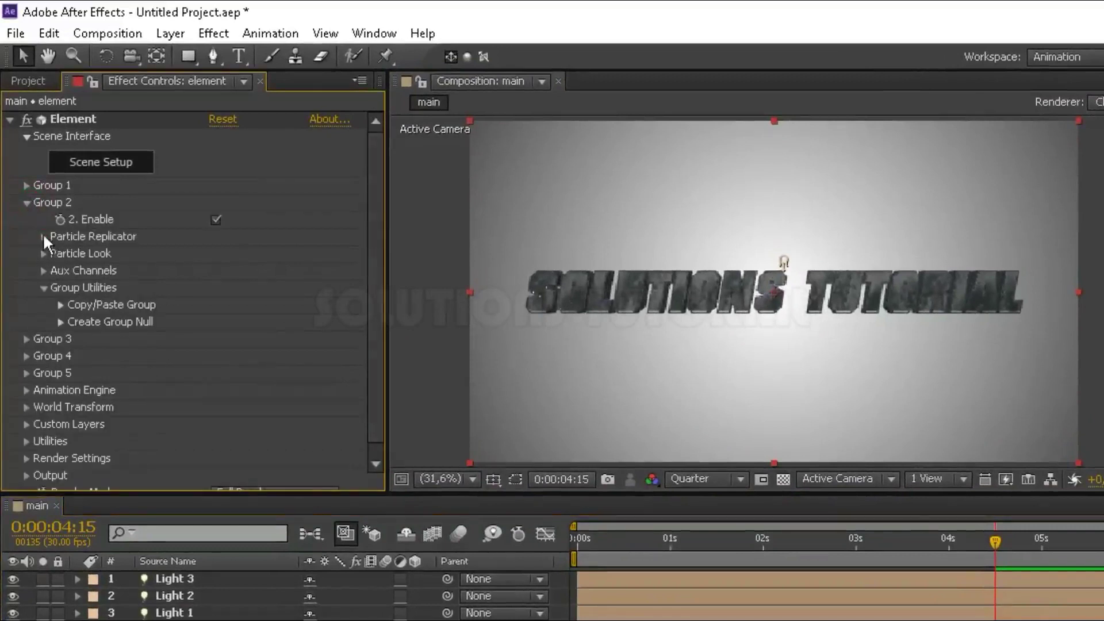
{"action": "left_click", "coordinate": [43, 237]}
{"action": "left_click", "coordinate": [284, 287]}
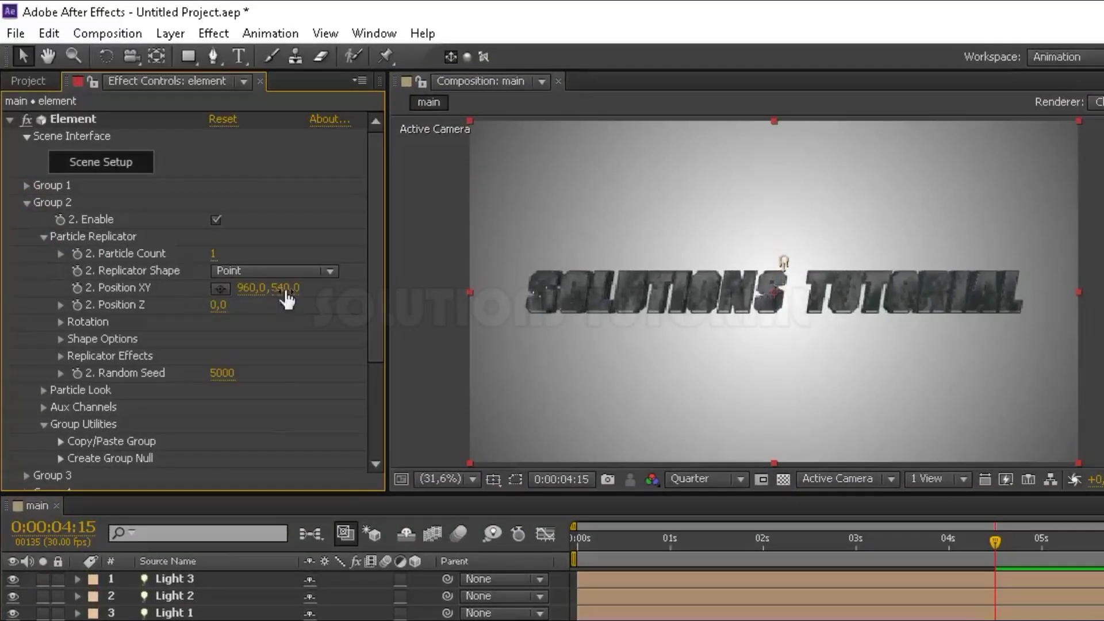
{"action": "type", "text": "830"}
{"action": "left_click", "coordinate": [361, 294]}
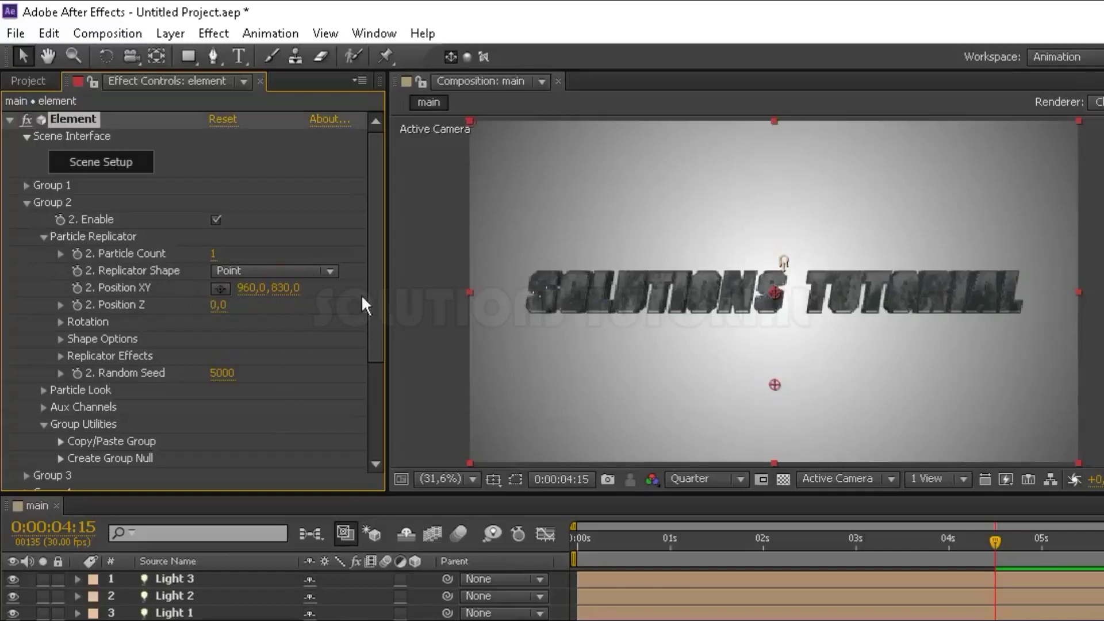
{"action": "left_click", "coordinate": [27, 202]}
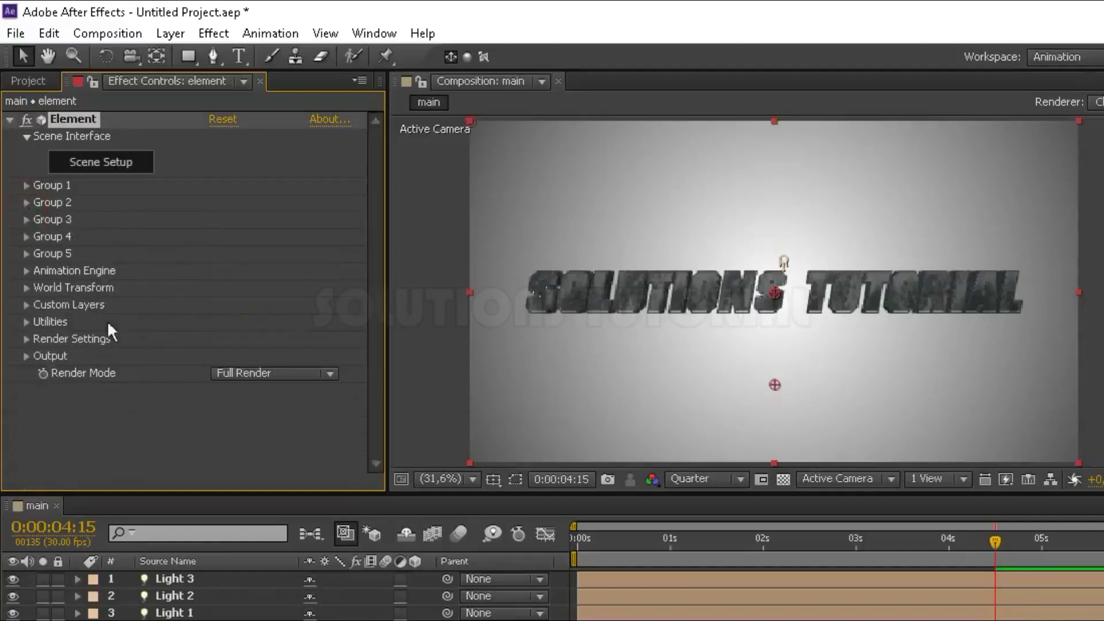
- Enable shadows in the Element effect's render settings
{"action": "left_click", "coordinate": [26, 339]}
{"action": "scroll", "coordinate": [25, 345], "scroll_direction": "down", "scroll_amount": 3}
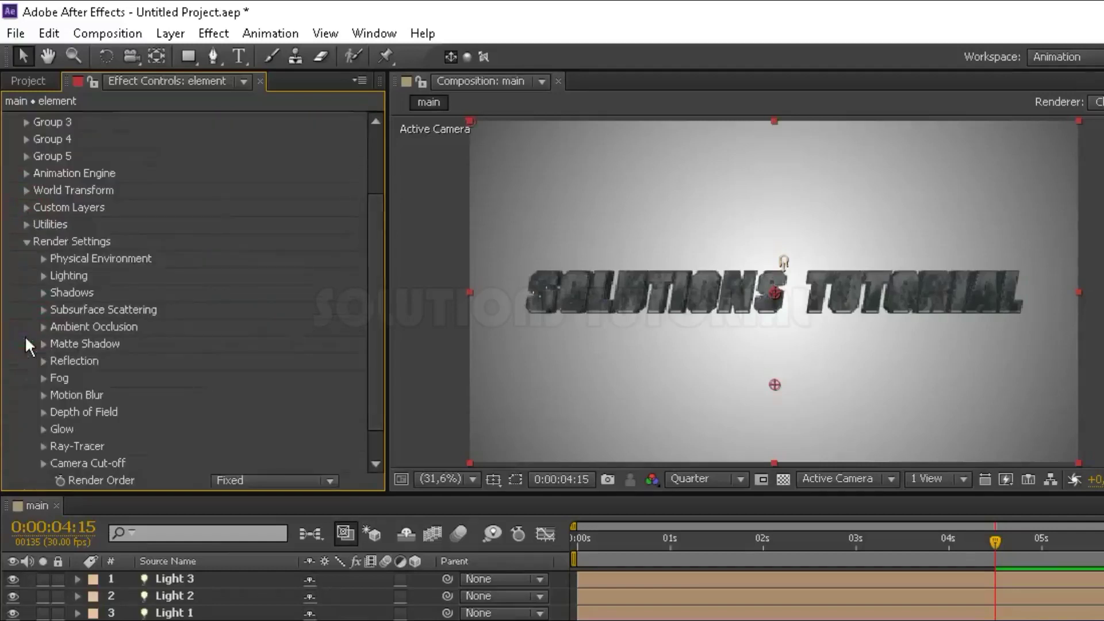
{"action": "left_click", "coordinate": [45, 292]}
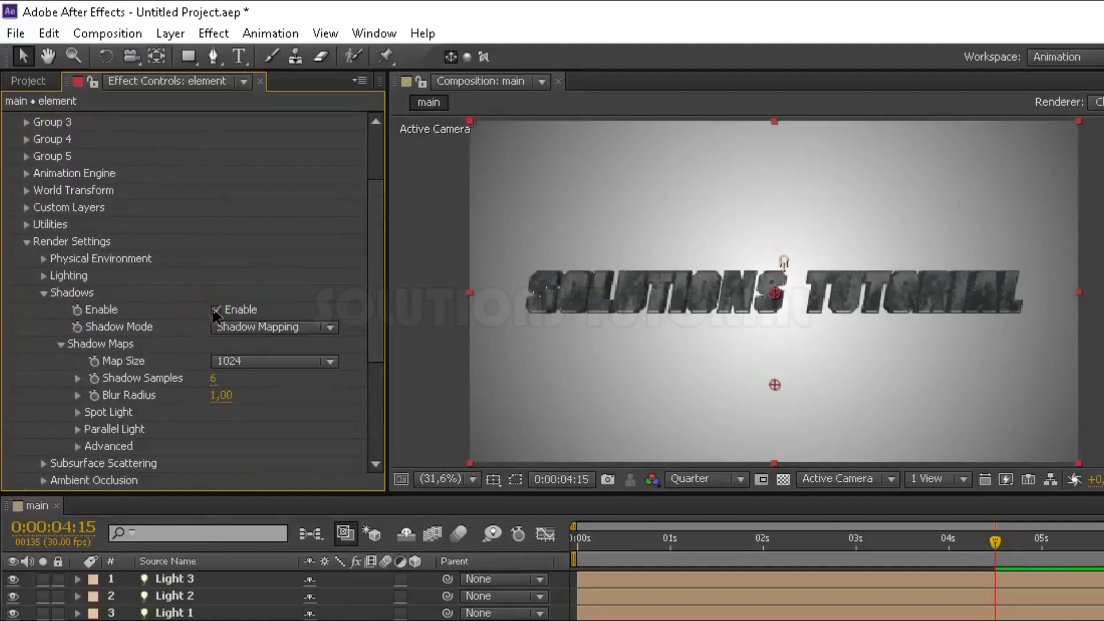
{"action": "left_click", "coordinate": [215, 310]}
{"action": "left_click", "coordinate": [43, 293]}
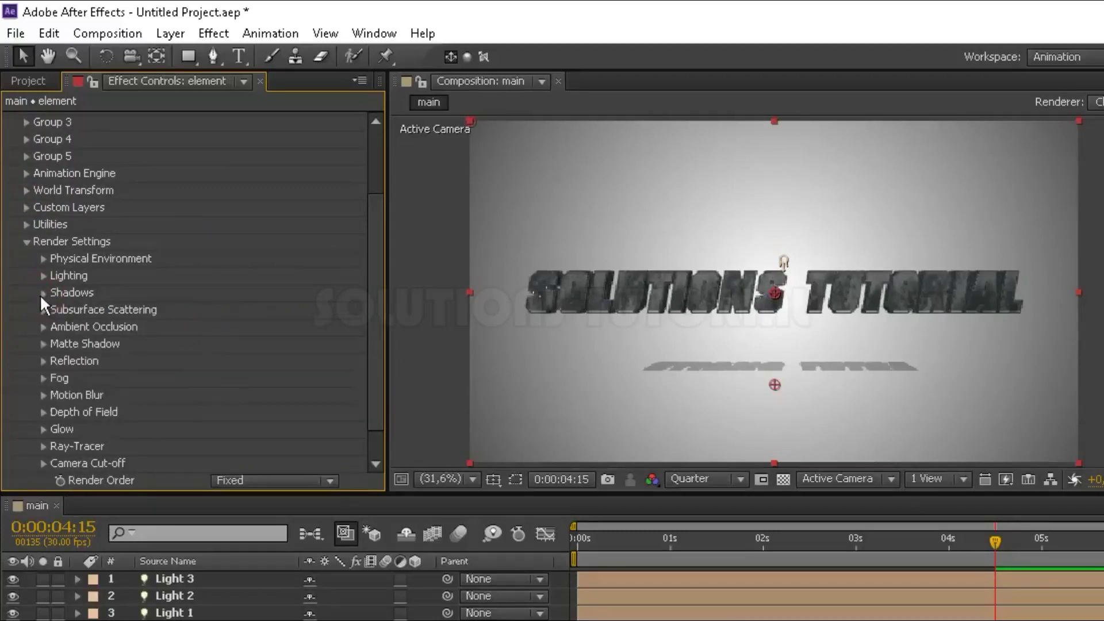
- Enable ambient occlusion in the render settings with the AO mode set to Ray-Traced, then collapse those settings
{"action": "left_click", "coordinate": [44, 326]}
{"action": "scroll", "coordinate": [45, 326], "scroll_direction": "down", "scroll_amount": 3}
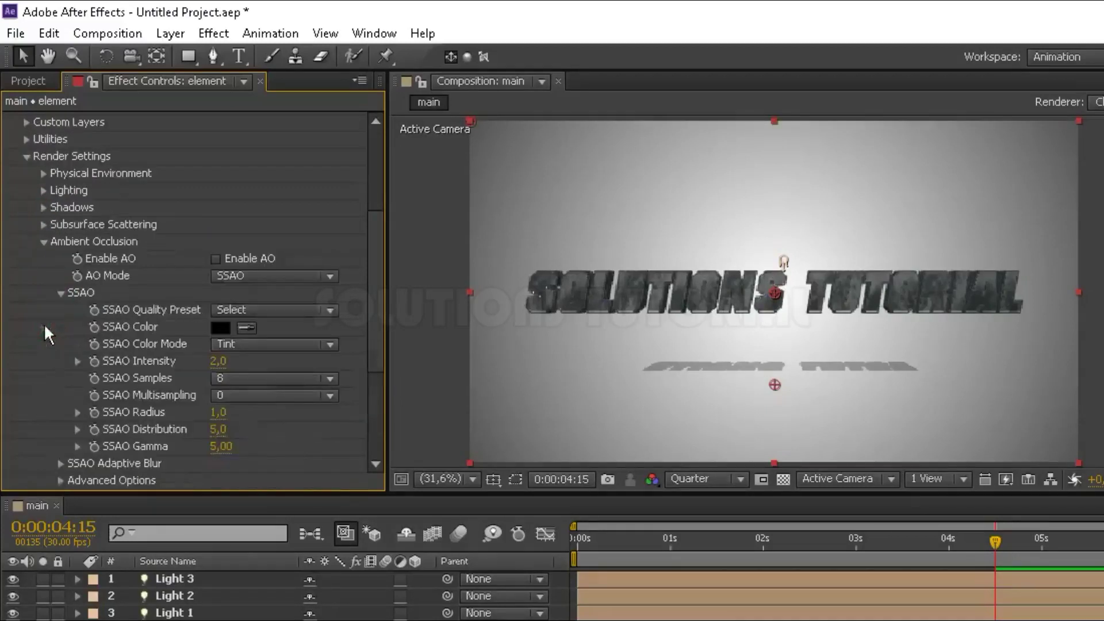
{"action": "left_click", "coordinate": [219, 272]}
{"action": "left_click", "coordinate": [316, 320]}
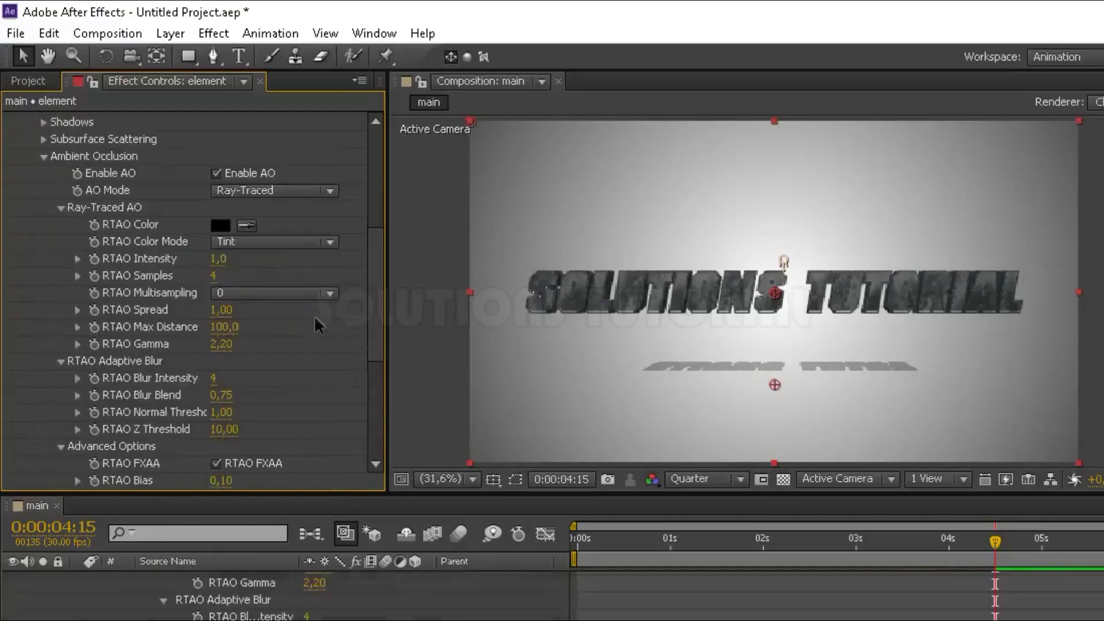
{"action": "left_click", "coordinate": [46, 157]}
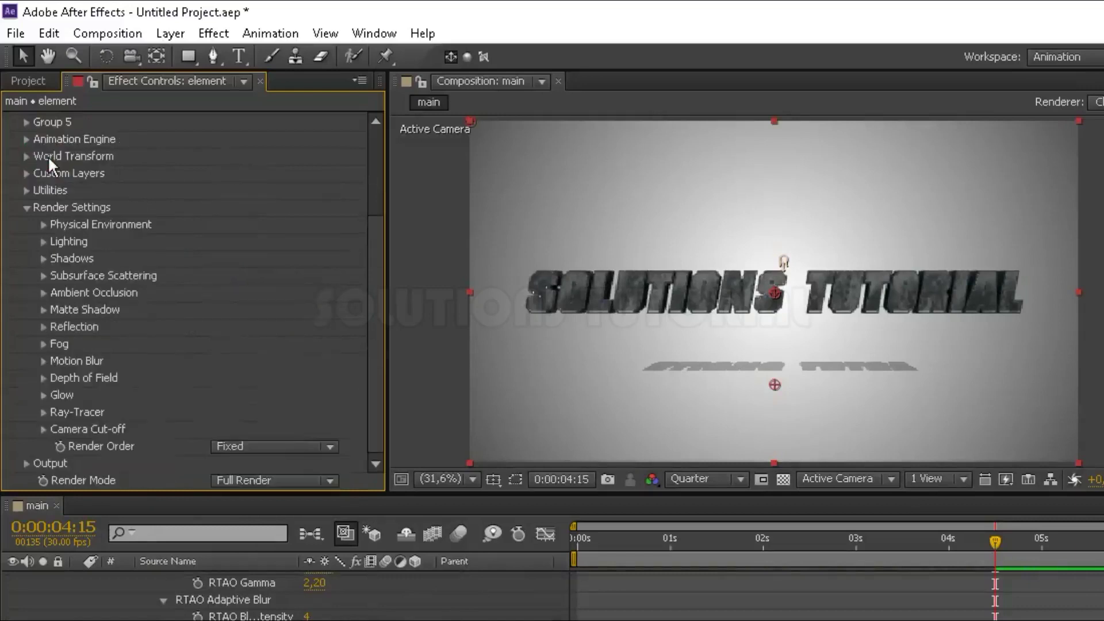
{"action": "left_click", "coordinate": [27, 208]}
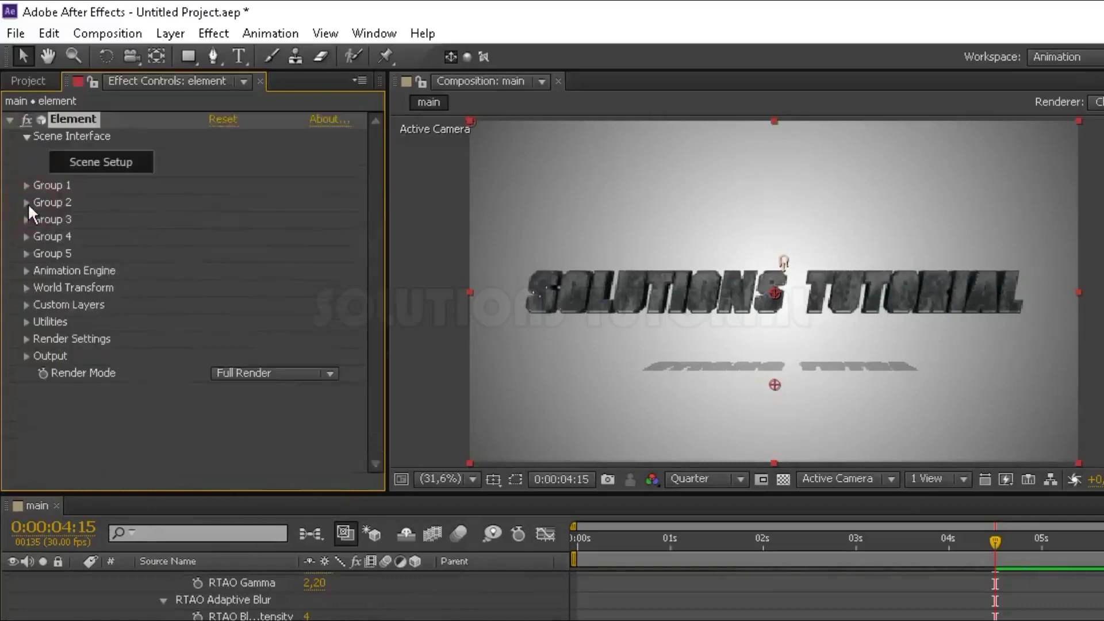
{"action": "left_click", "coordinate": [26, 355]}
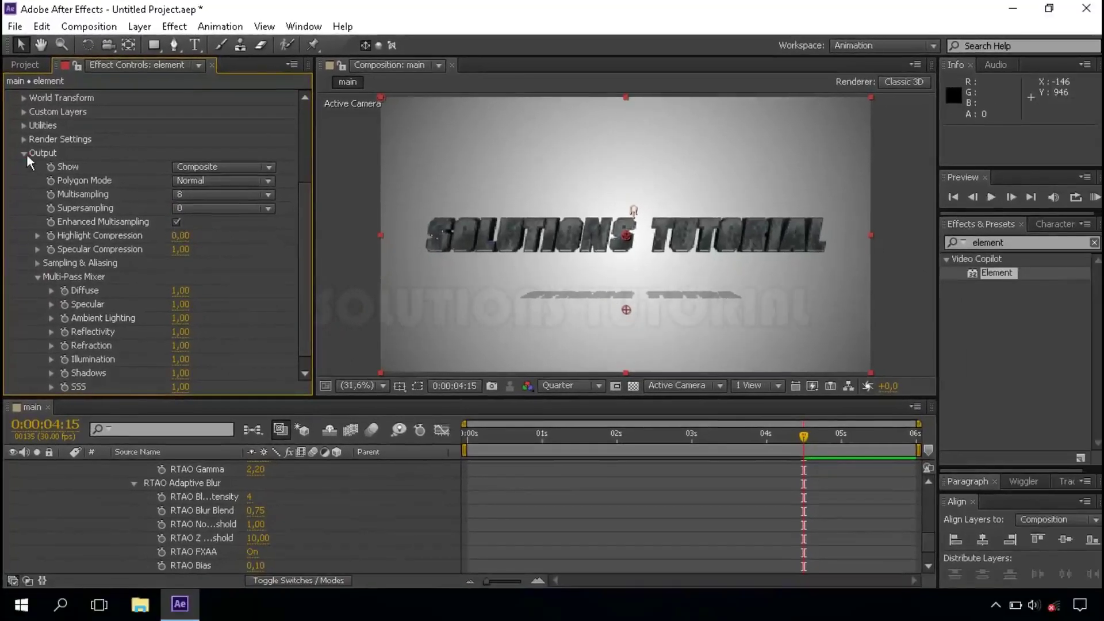
{"action": "left_click", "coordinate": [26, 154]}
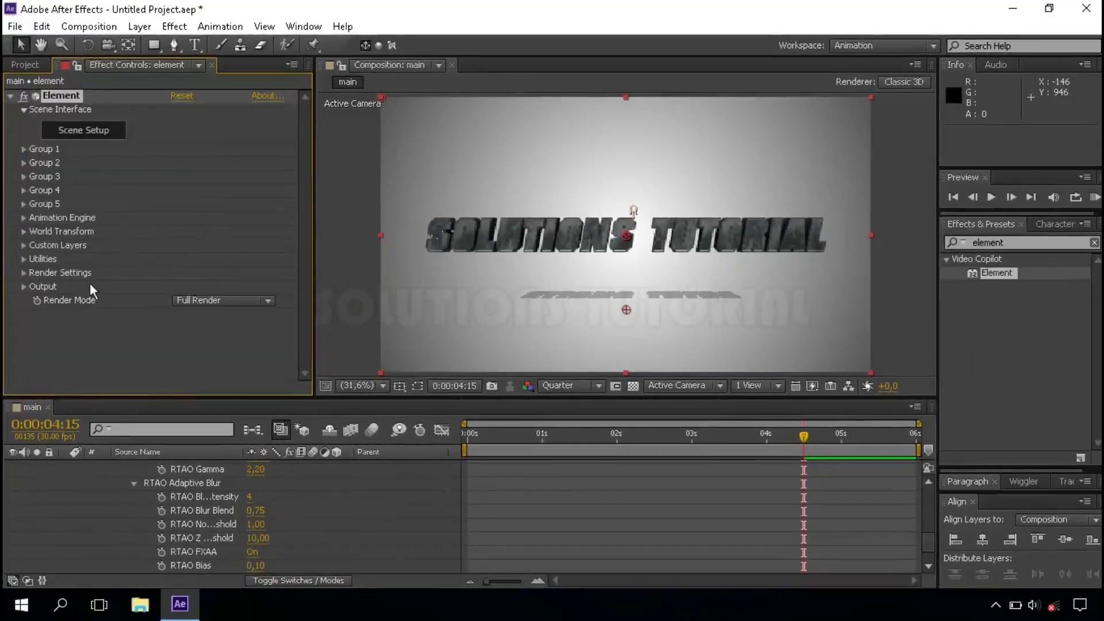
- Collapse the element layer's properties and enable motion blur for that layer and for the composition
{"action": "scroll", "coordinate": [291, 491], "scroll_direction": "up", "scroll_amount": 10}
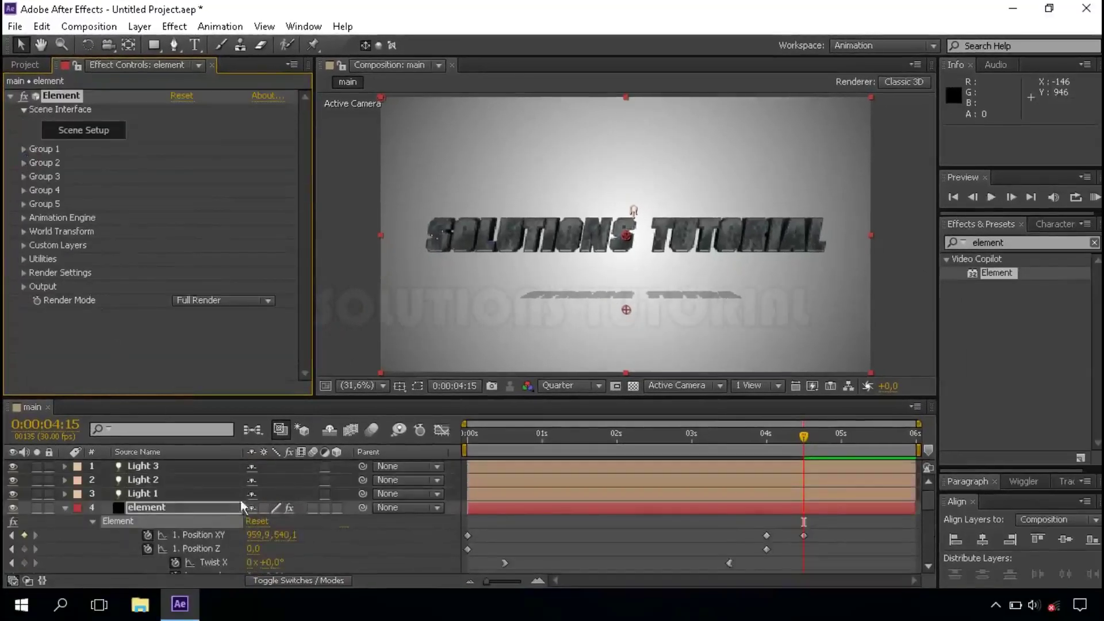
{"action": "left_click", "coordinate": [61, 505]}
{"action": "left_click", "coordinate": [155, 509]}
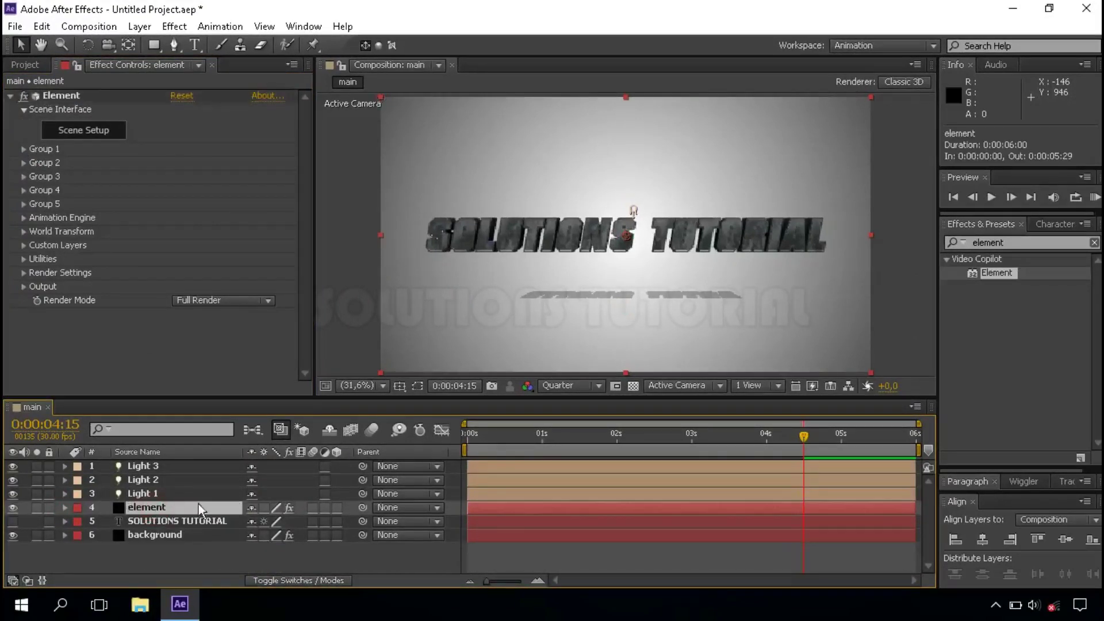
{"action": "left_click", "coordinate": [288, 580]}
{"action": "left_click", "coordinate": [292, 577]}
{"action": "left_click", "coordinate": [373, 430]}
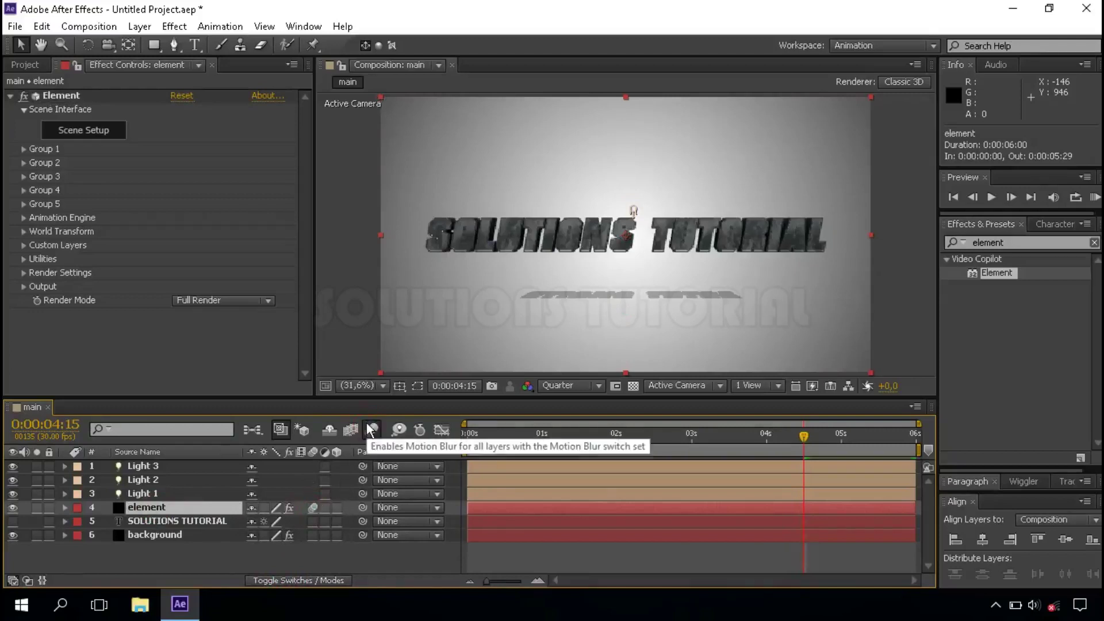
- Add a new adjustment layer above all layers of the main composition
{"action": "left_click", "coordinate": [363, 558]}
{"action": "right_click", "coordinate": [361, 558]}
{"action": "mouse_move", "coordinate": [486, 387]}
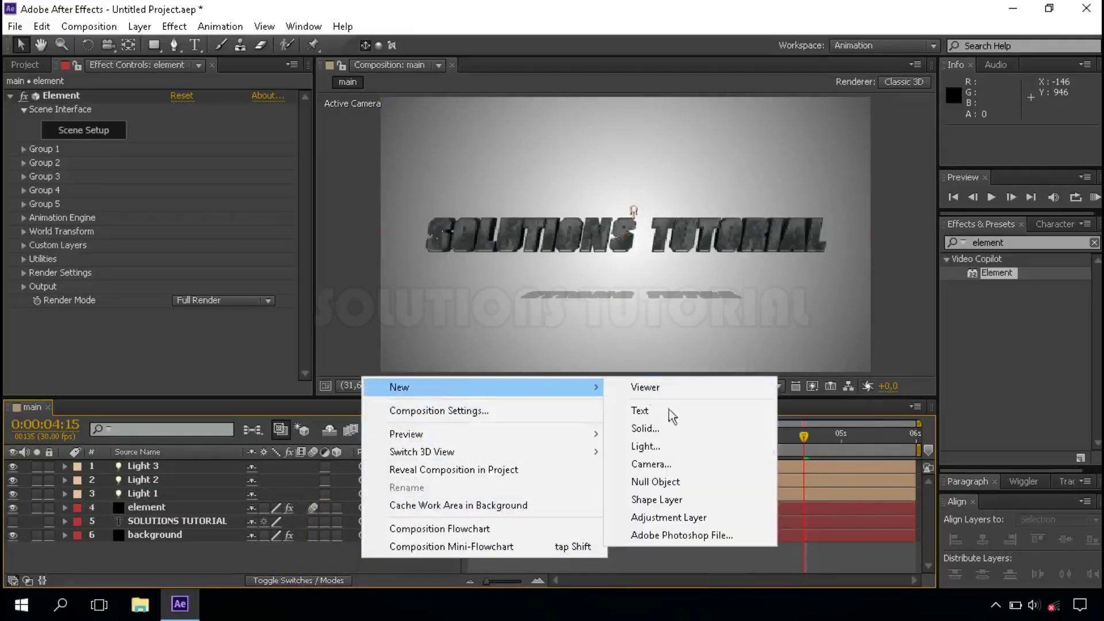
{"action": "left_click", "coordinate": [705, 518]}
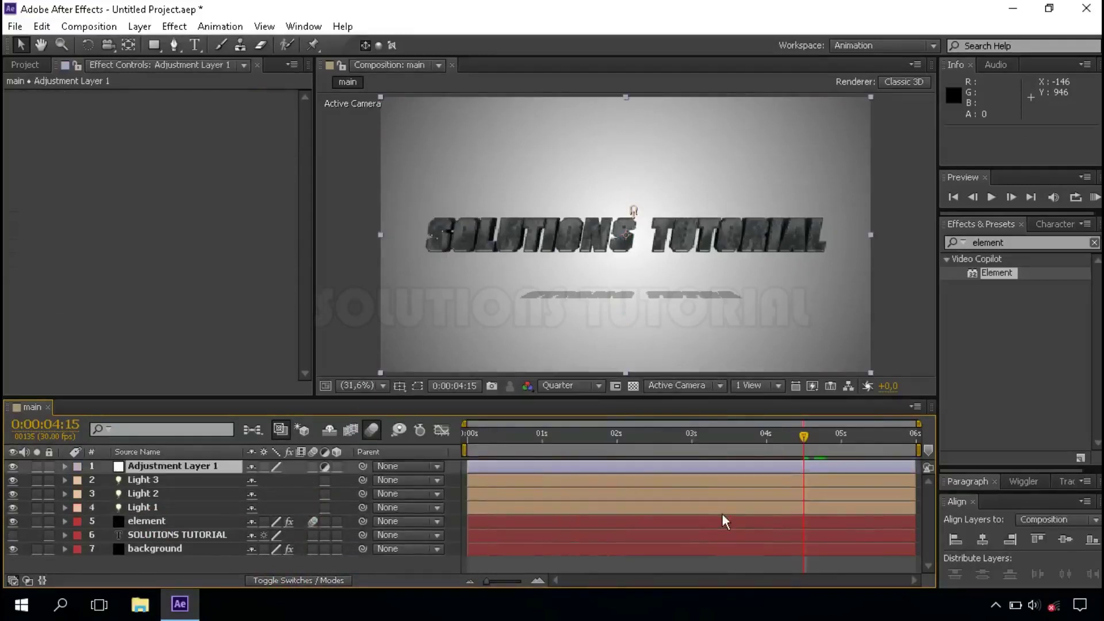
- Find the Curves effect under Color Correction and apply it to Adjustment Layer 1
{"action": "left_click", "coordinate": [1094, 242]}
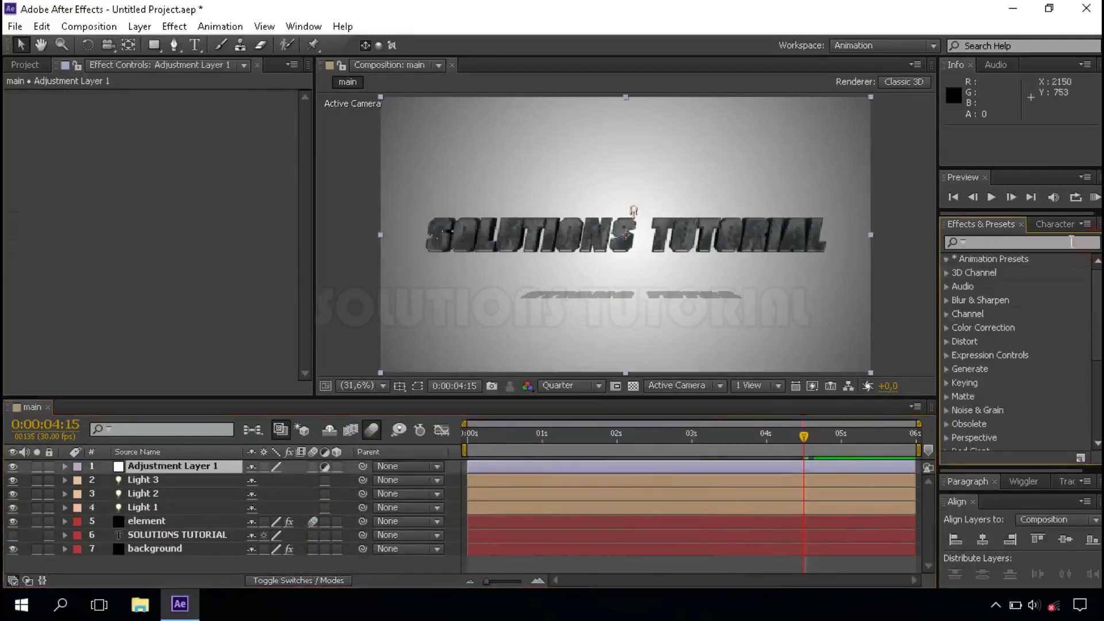
{"action": "left_click", "coordinate": [1071, 242]}
{"action": "type", "text": "curves"}
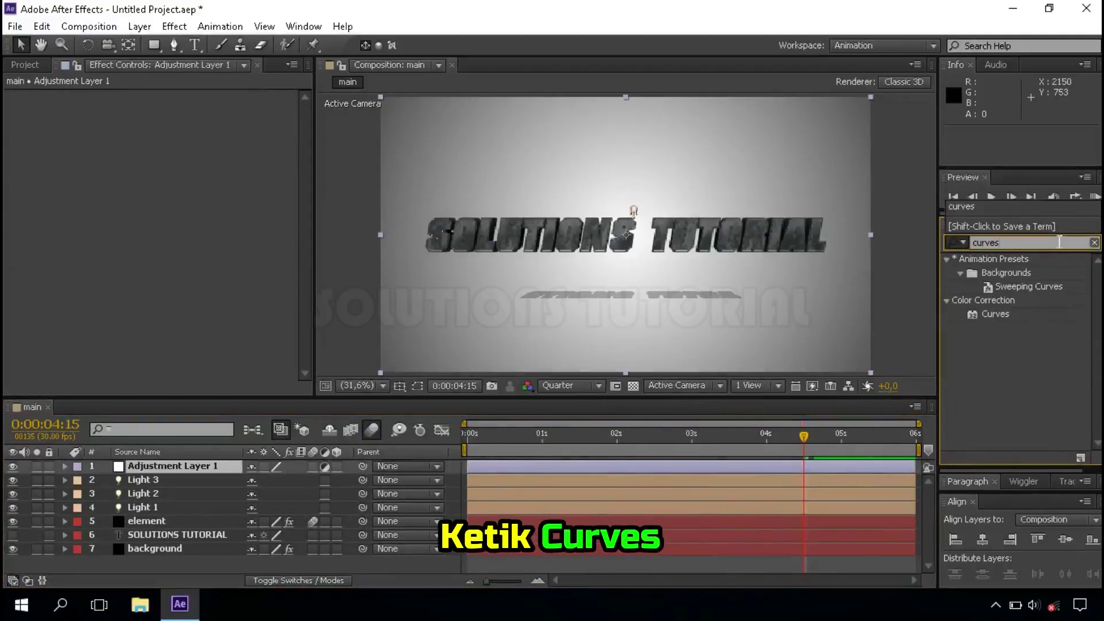
{"action": "left_click", "coordinate": [990, 315]}
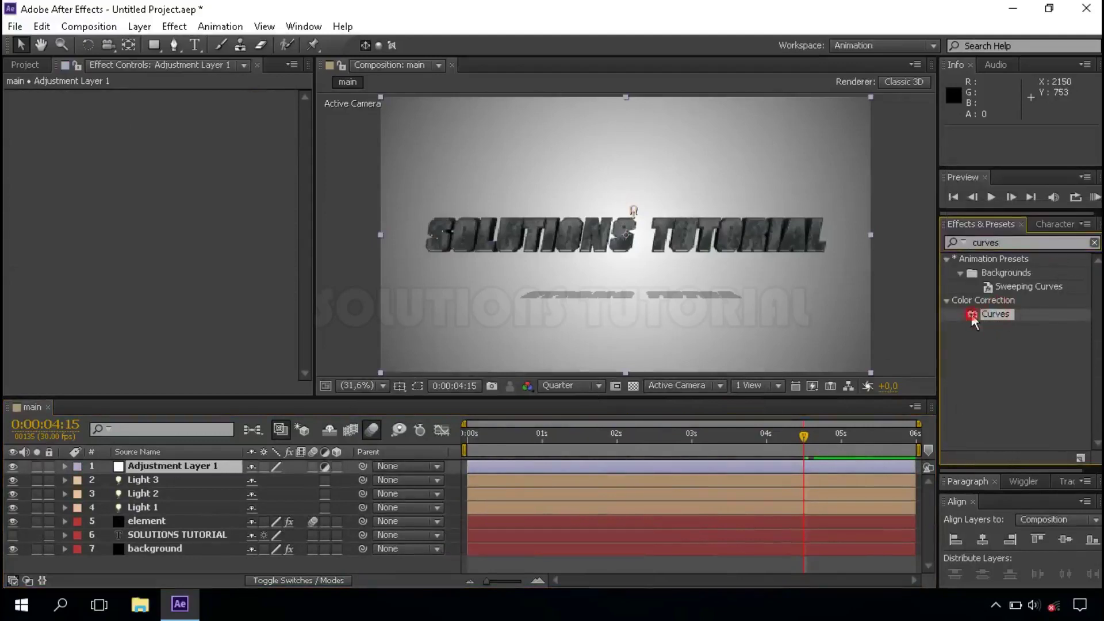
{"action": "left_click_drag", "start_coordinate": [972, 320], "coordinate": [180, 468]}
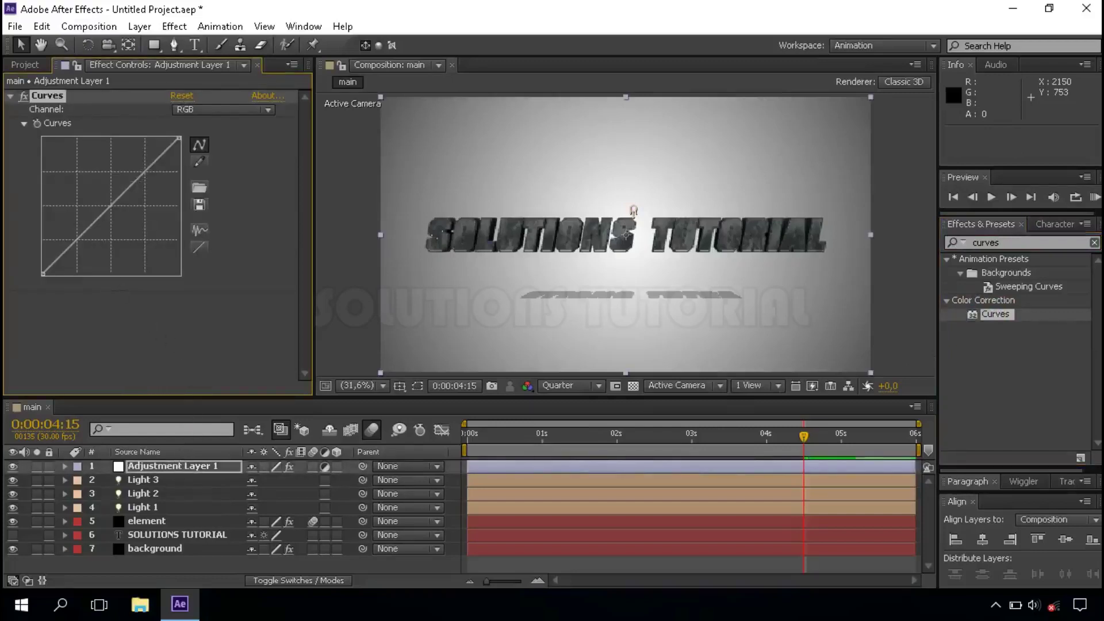
- Bend the RGB curve into a gentle S for more contrast and pull the Red channel's midtones slightly down
{"action": "left_click_drag", "start_coordinate": [145, 172], "coordinate": [141, 167]}
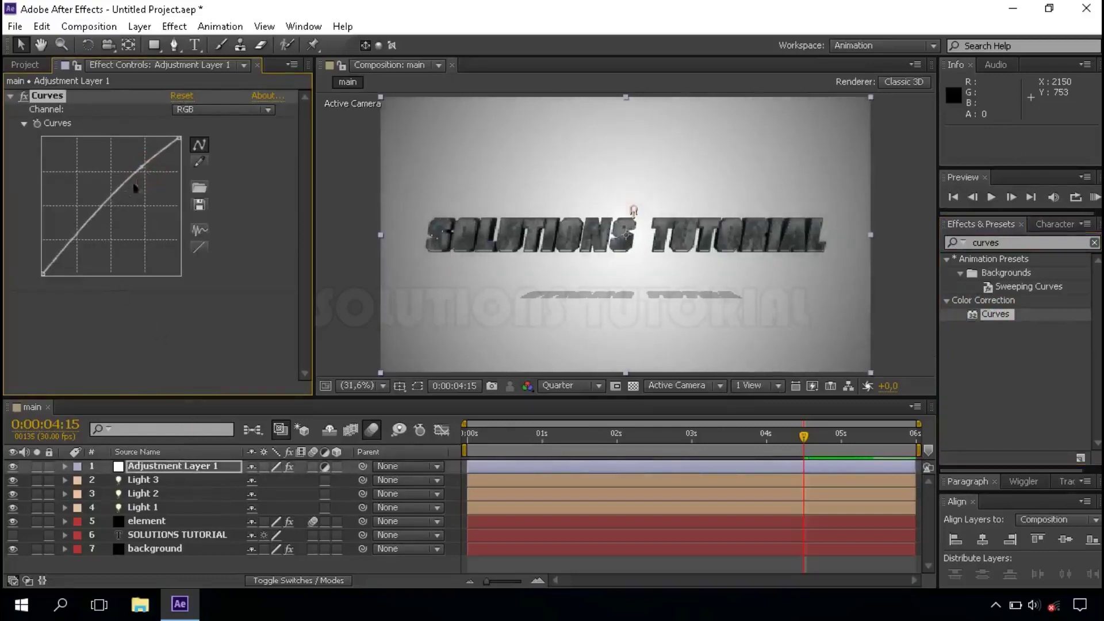
{"action": "left_click_drag", "start_coordinate": [80, 235], "coordinate": [82, 250]}
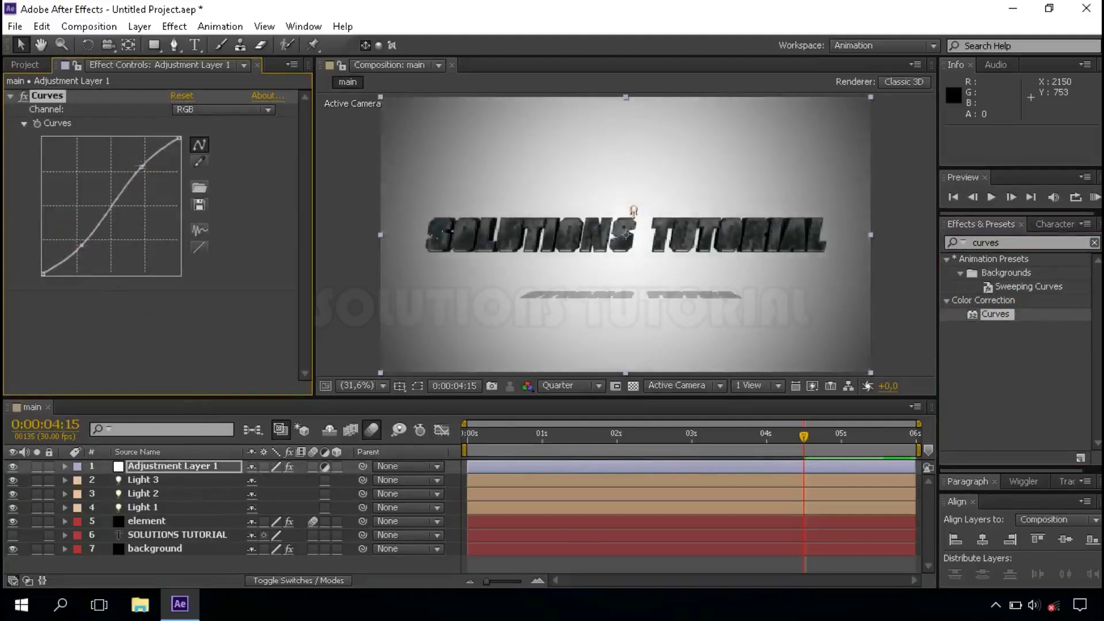
{"action": "left_click", "coordinate": [208, 111]}
{"action": "left_click", "coordinate": [212, 143]}
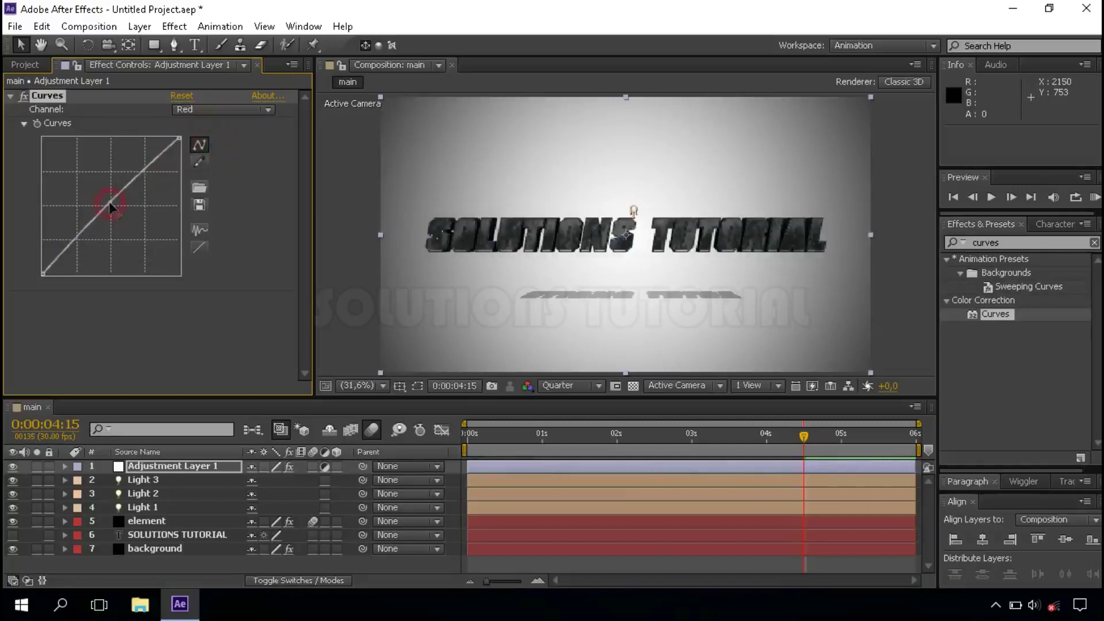
{"action": "left_click_drag", "start_coordinate": [111, 206], "coordinate": [115, 212]}
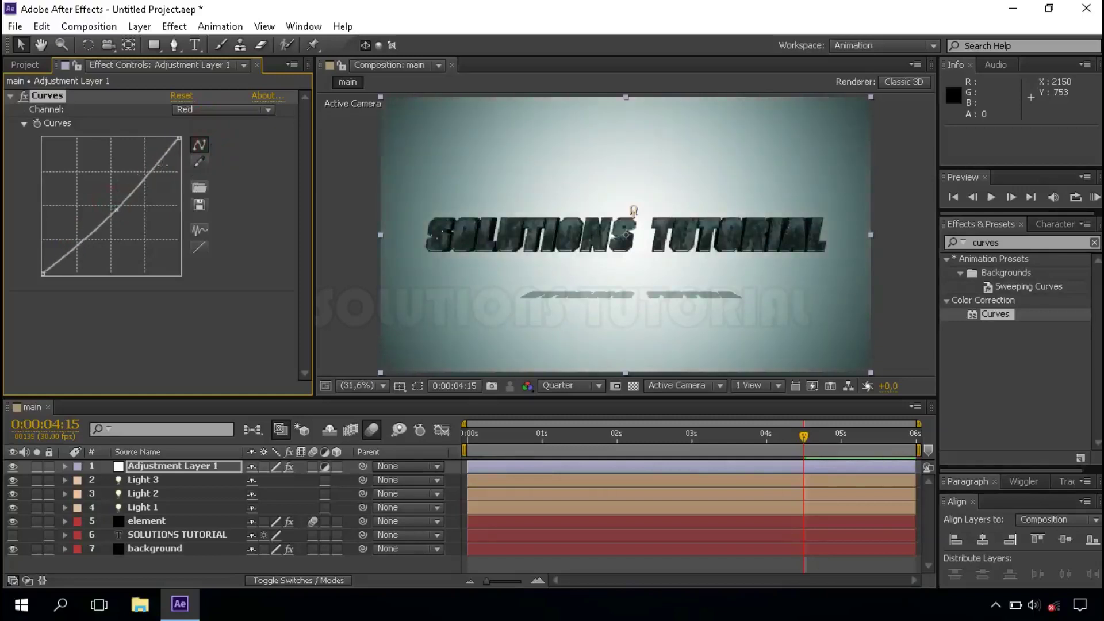
- Pull the Green channel's midtones slightly down and raise the Blue channel's midtones slightly for a blue tint
{"action": "left_click", "coordinate": [218, 109]}
{"action": "left_click", "coordinate": [211, 163]}
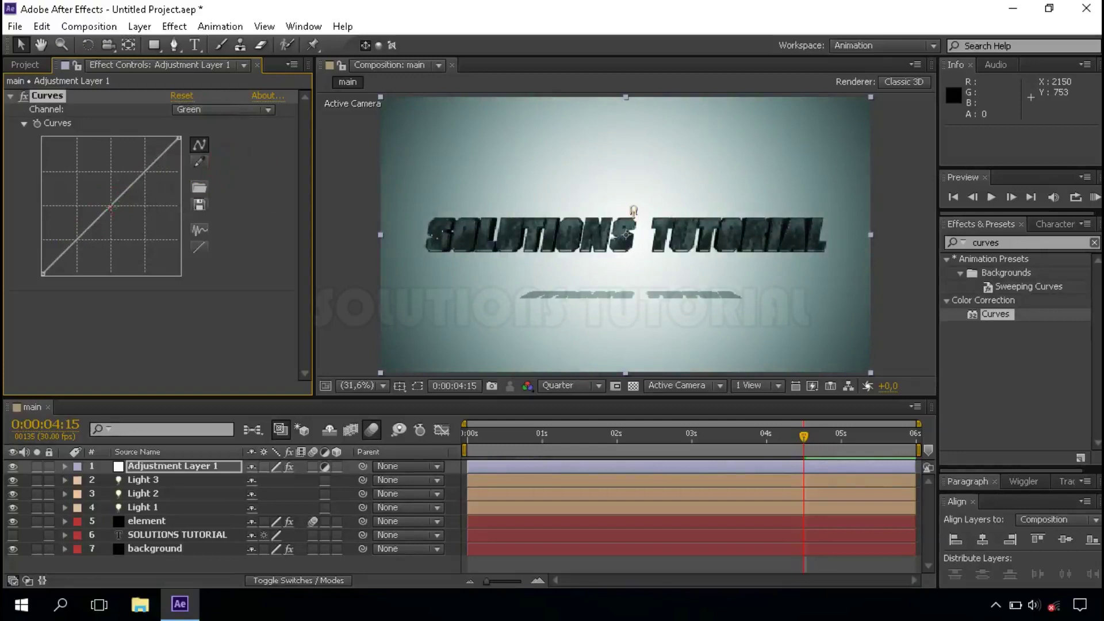
{"action": "left_click_drag", "start_coordinate": [114, 209], "coordinate": [116, 210]}
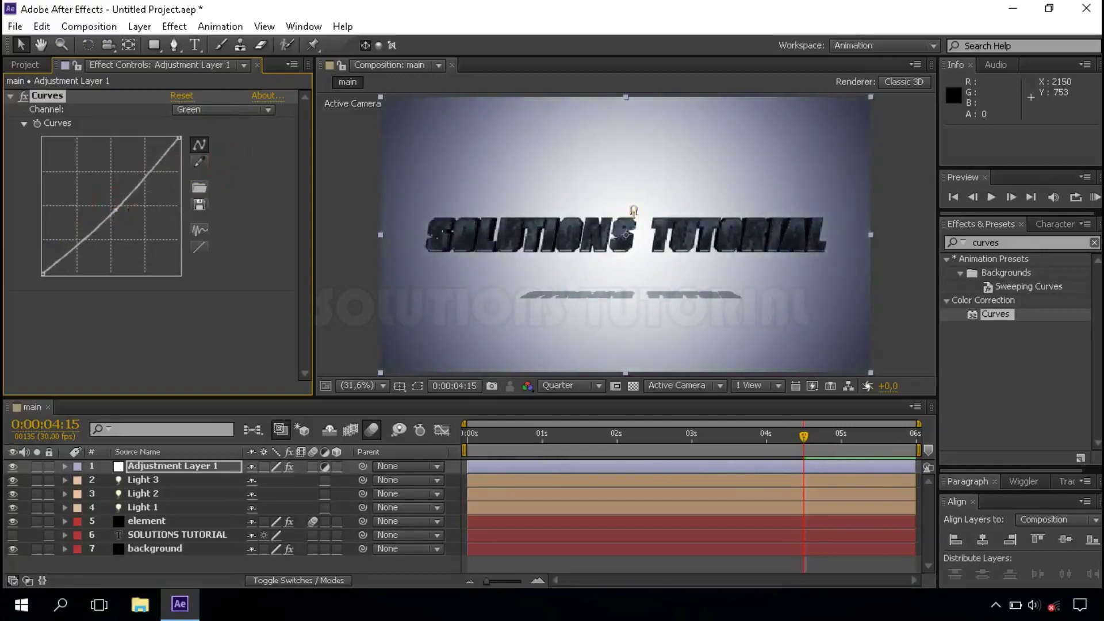
{"action": "left_click", "coordinate": [229, 111]}
{"action": "left_click", "coordinate": [227, 181]}
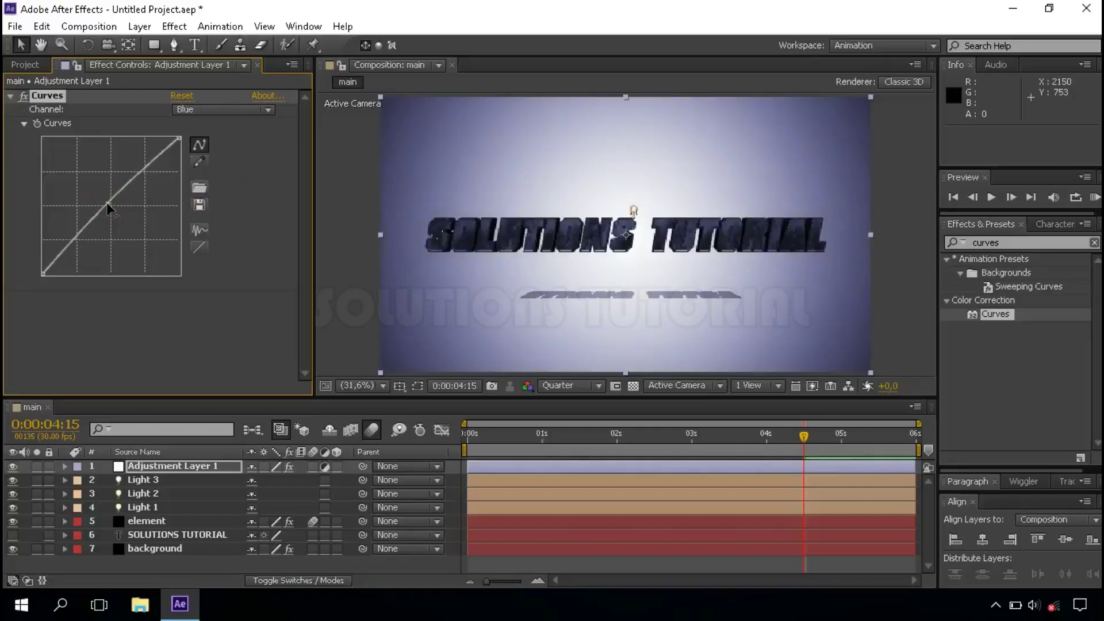
{"action": "left_click", "coordinate": [354, 329]}
- Play a RAM preview of the title animation from 0:00:00:00
{"action": "left_click", "coordinate": [465, 436]}
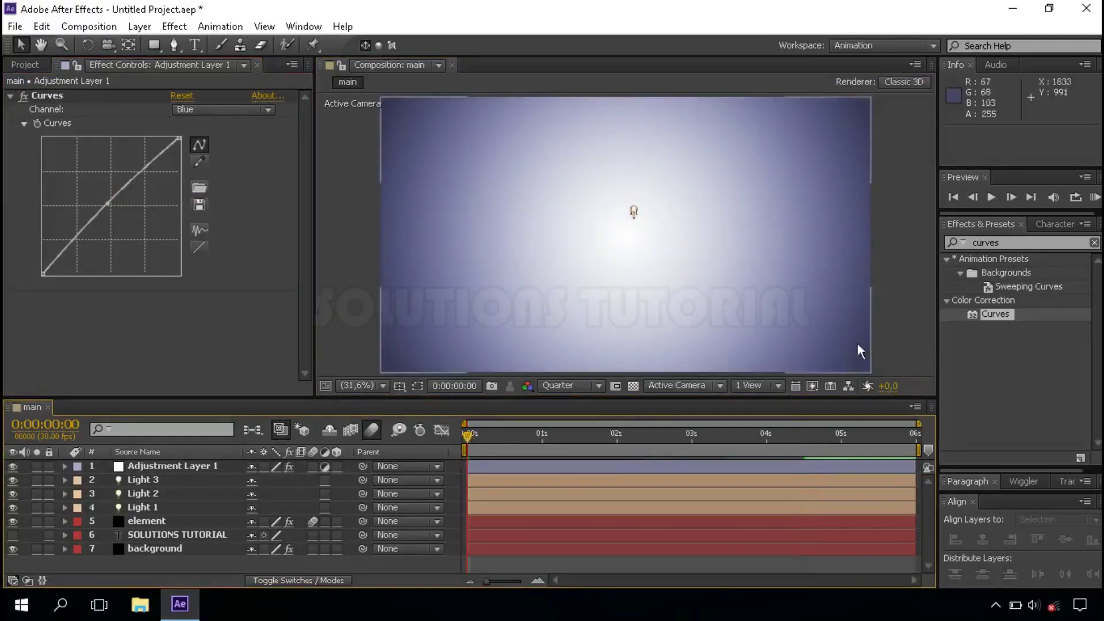
{"action": "left_click", "coordinate": [905, 314]}
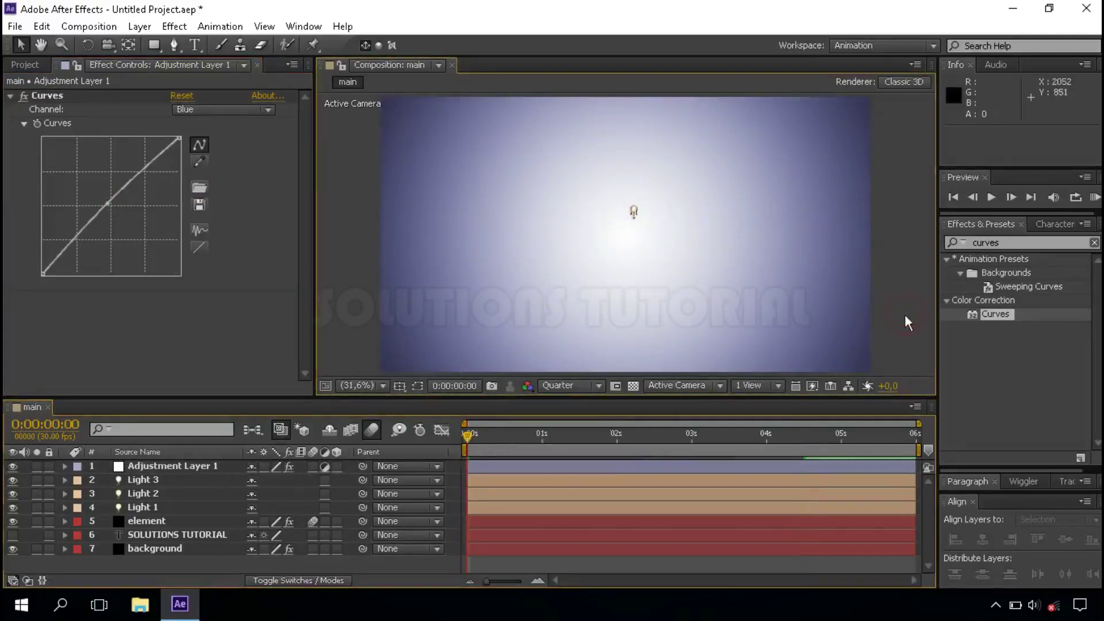
{"action": "left_click", "coordinate": [1095, 199]}
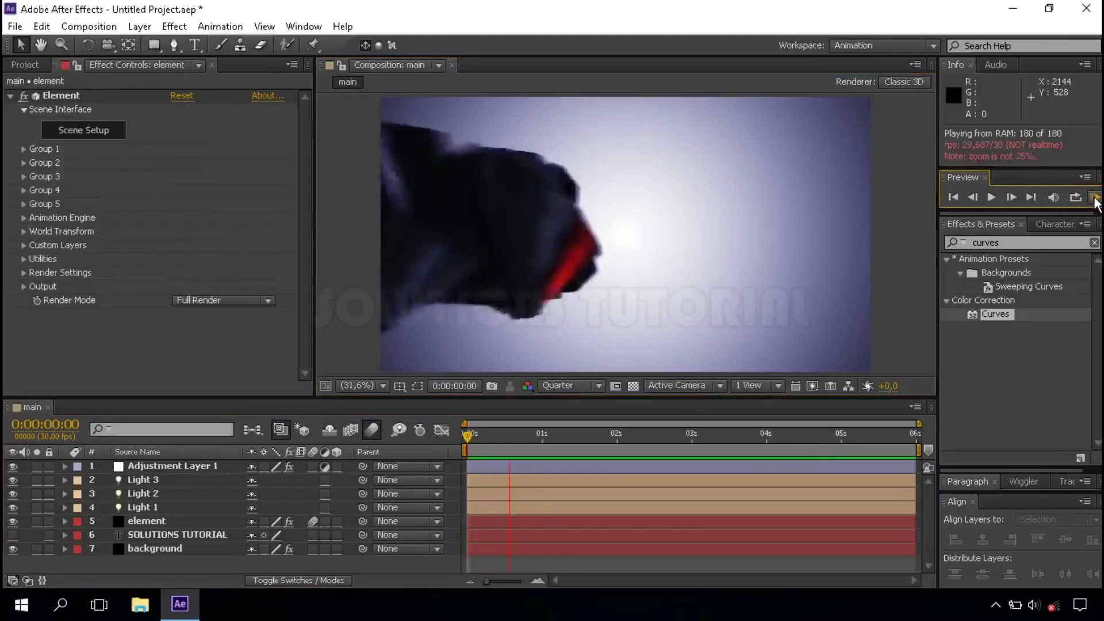